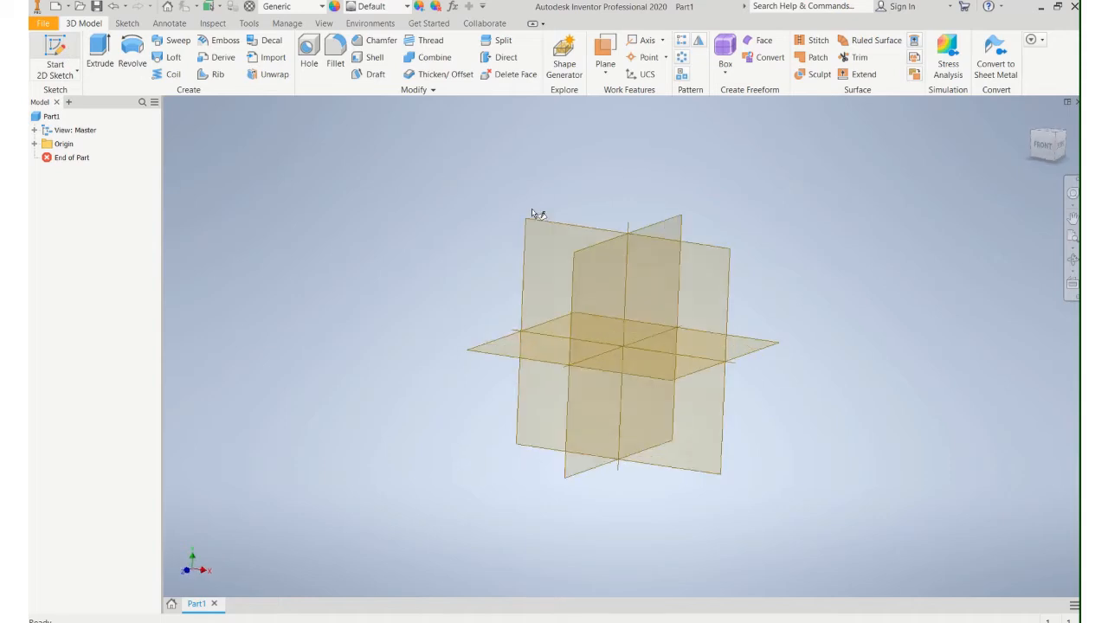
Start a sketch on the front plane and draw a 4.25 in diameter circle centred on the origin.
left_click(563, 199)
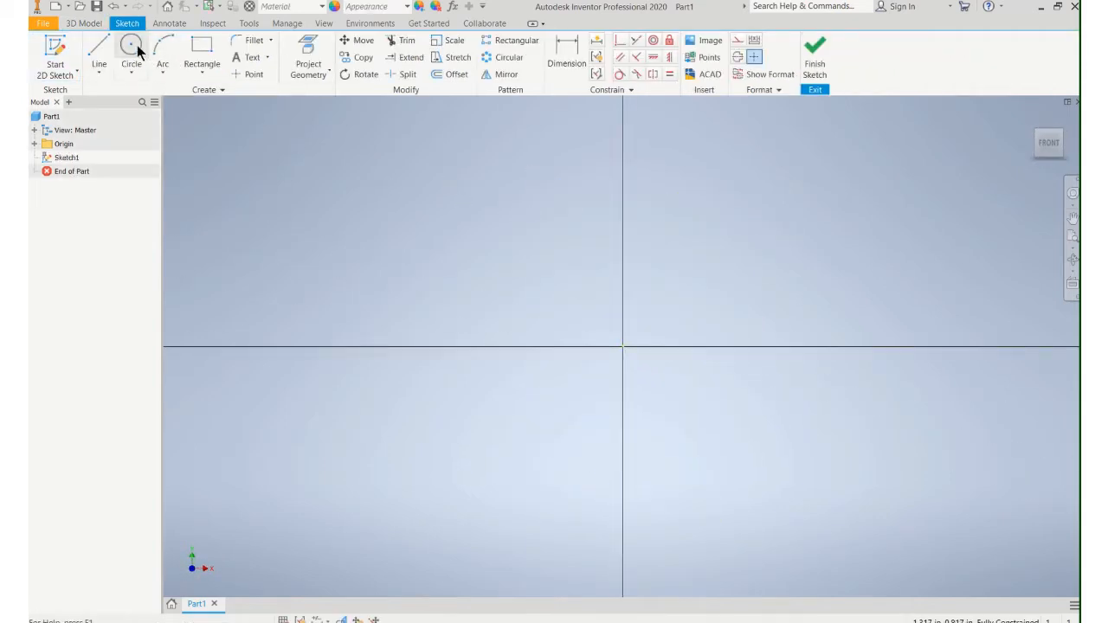
left_click(138, 49)
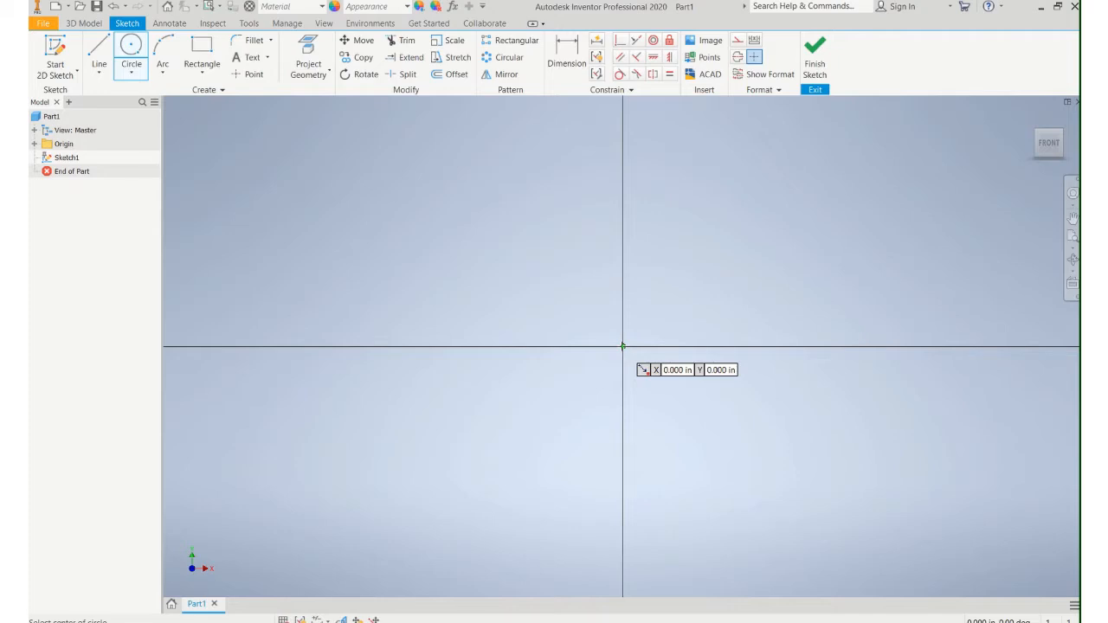
left_click(622, 347)
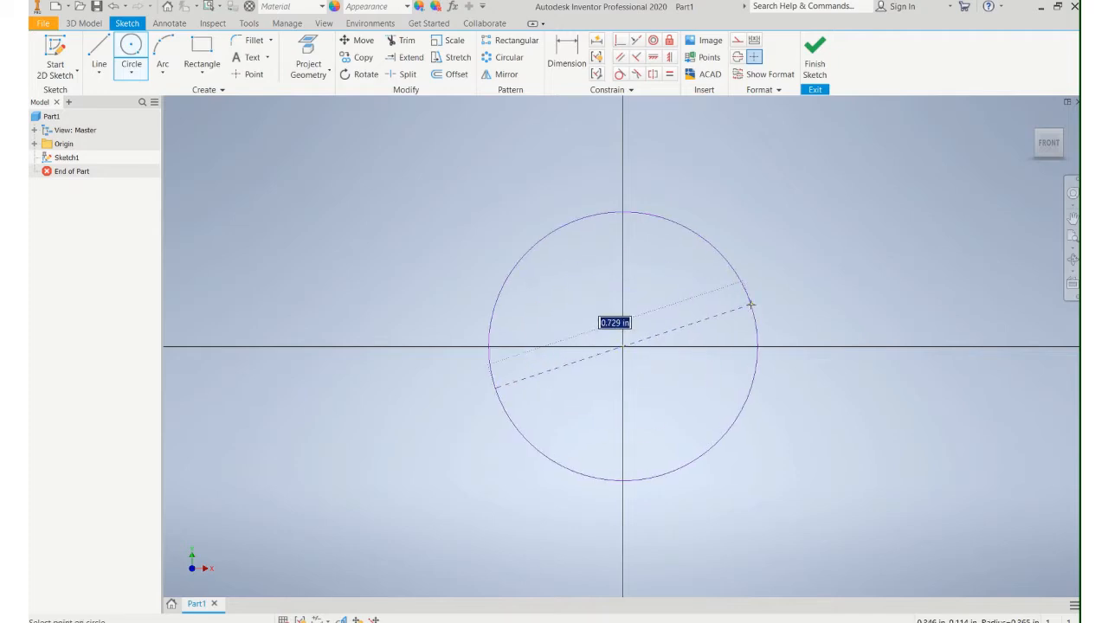
type("4.25")
key("Return")
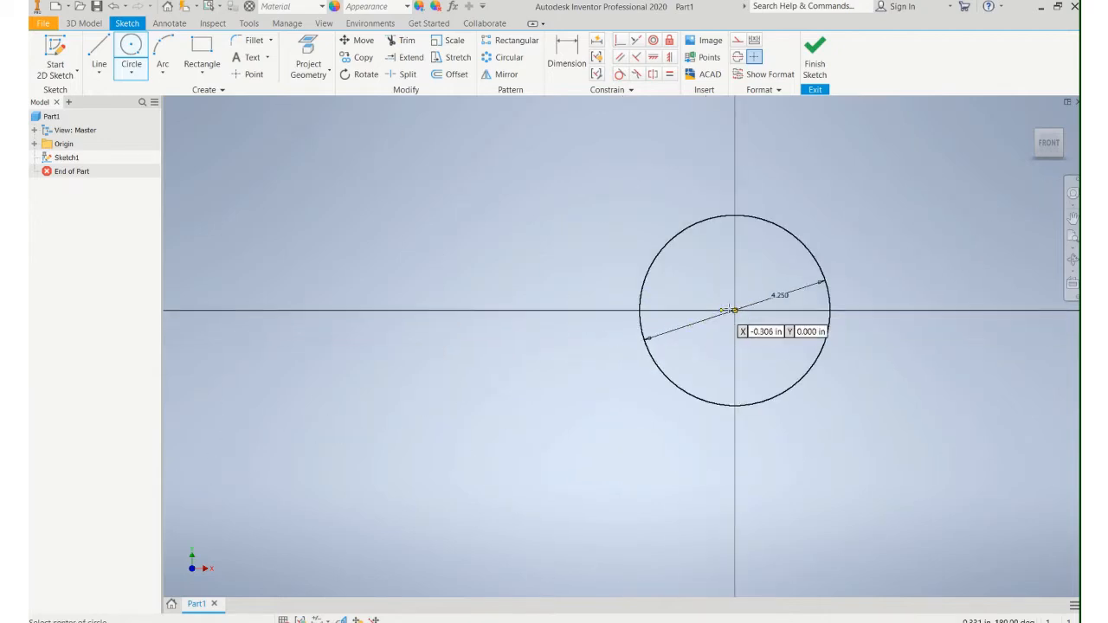
Draw a concentric 2.5 in diameter circle inside the first one.
left_click(734, 310)
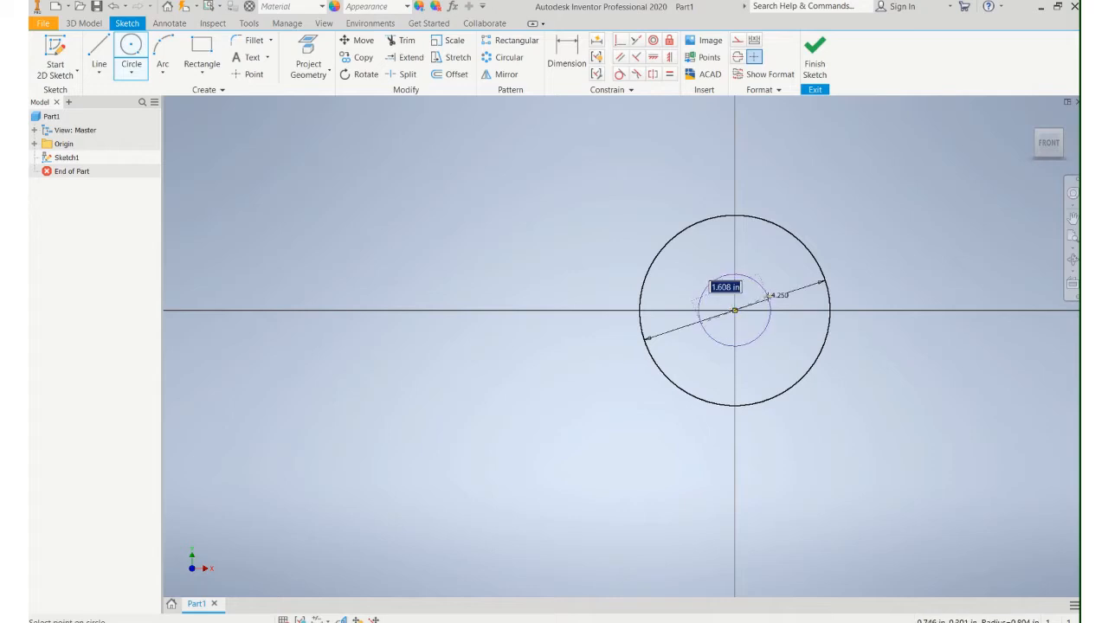
type("2.5")
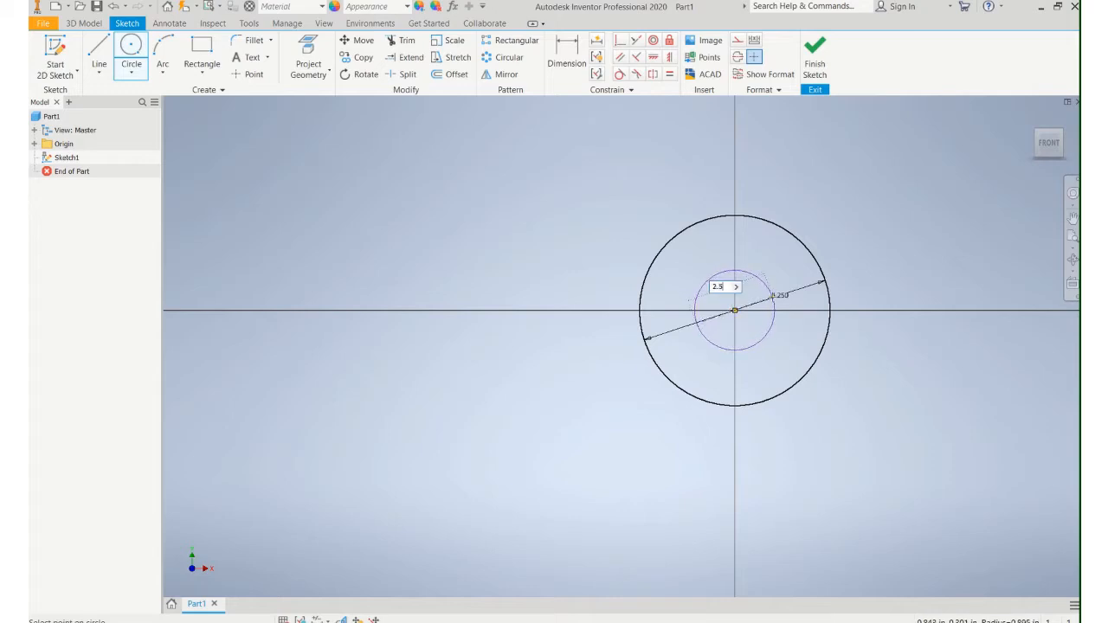
key("Return")
Draw the base outline's left upright about 4.2 in long, an outward ledge about 0.8 in wide, and the left foot's side and bottom edge.
scroll(831, 359, "up", 3)
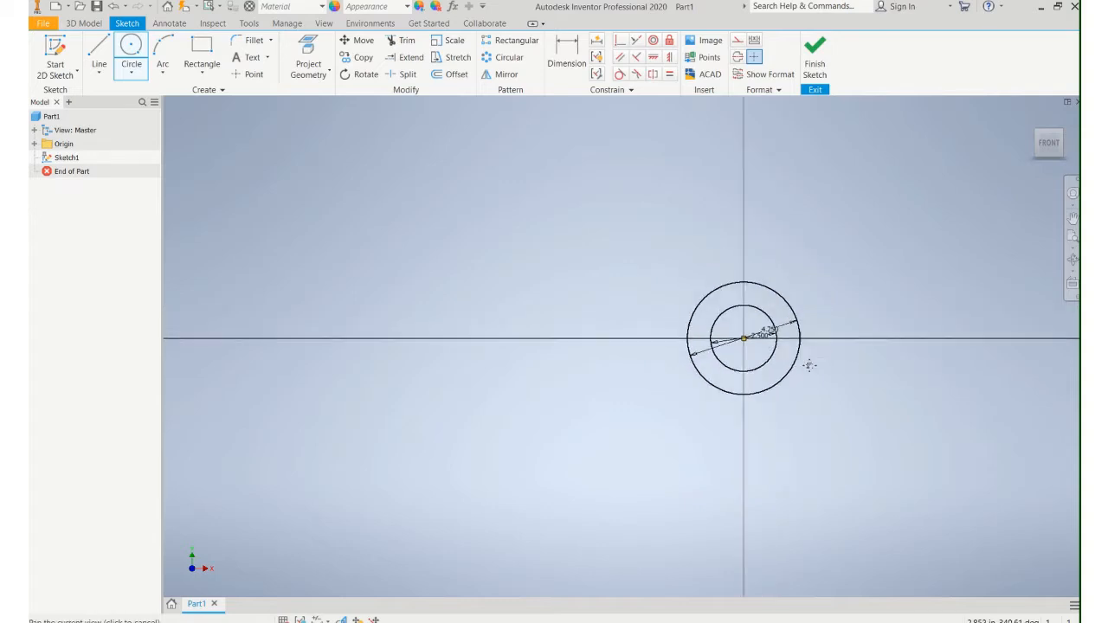
middle_click_drag(809, 366, 706, 381)
scroll(706, 381, "up", 1)
scroll(718, 374, "down", 5)
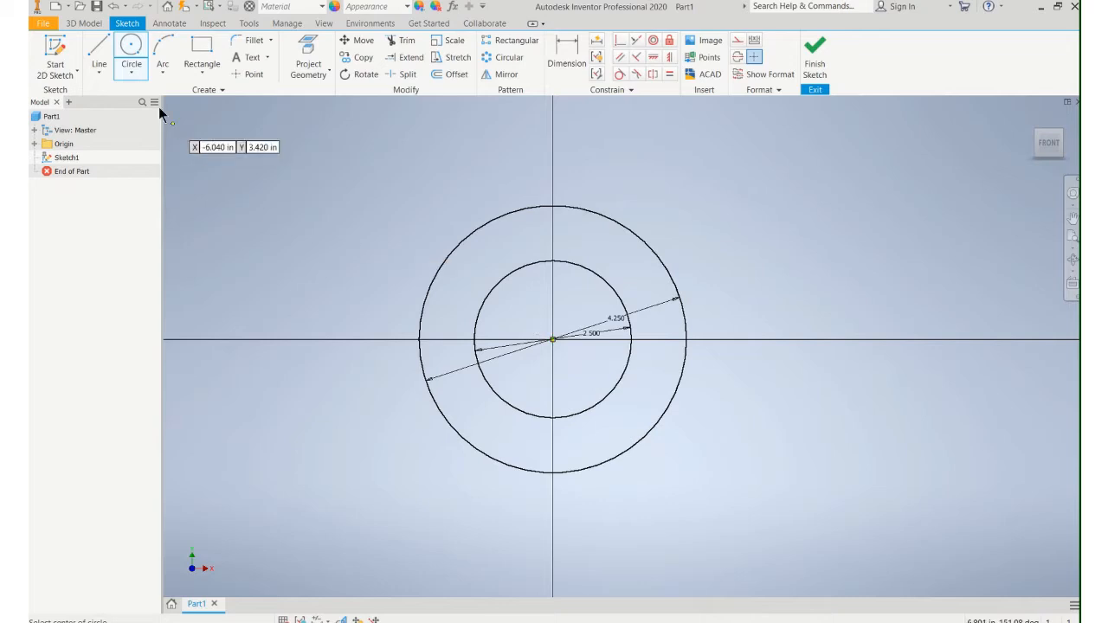
left_click(109, 54)
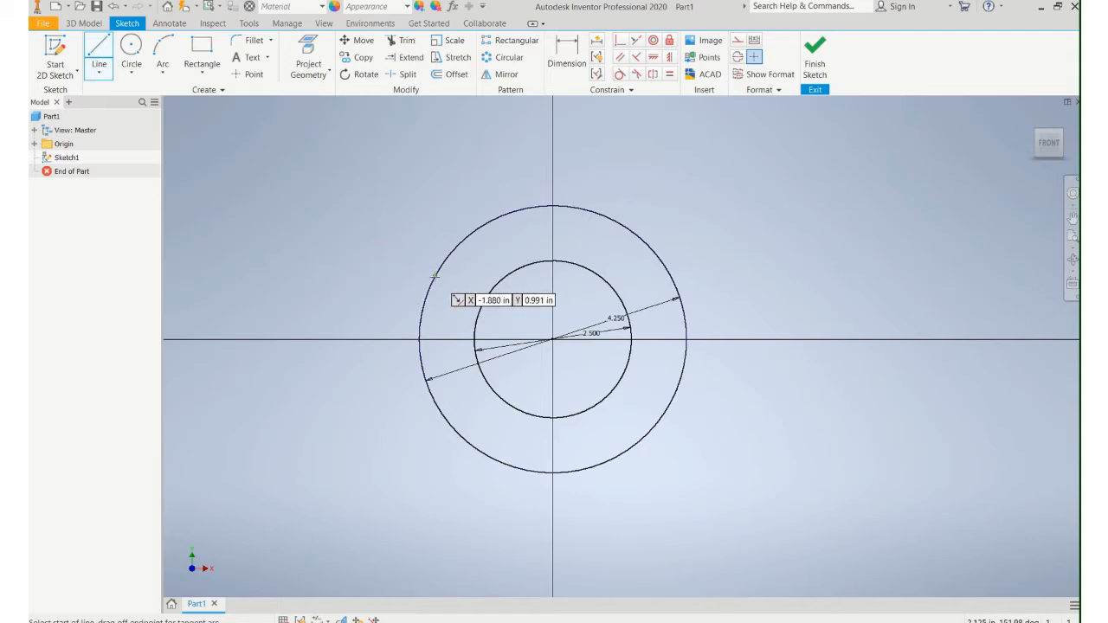
left_click(432, 247)
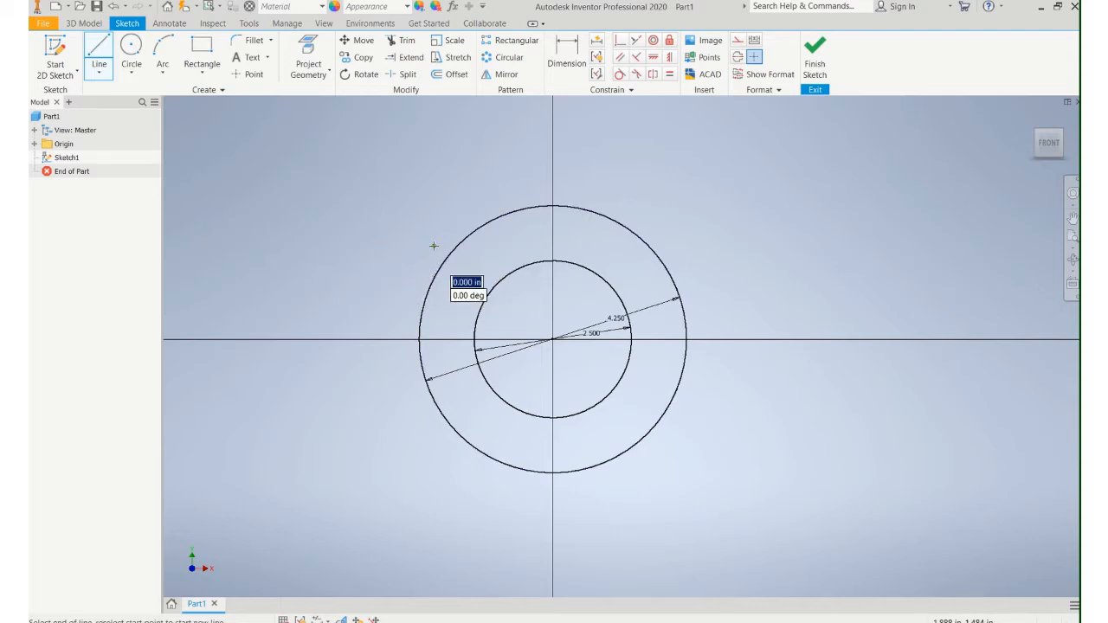
left_click(433, 509)
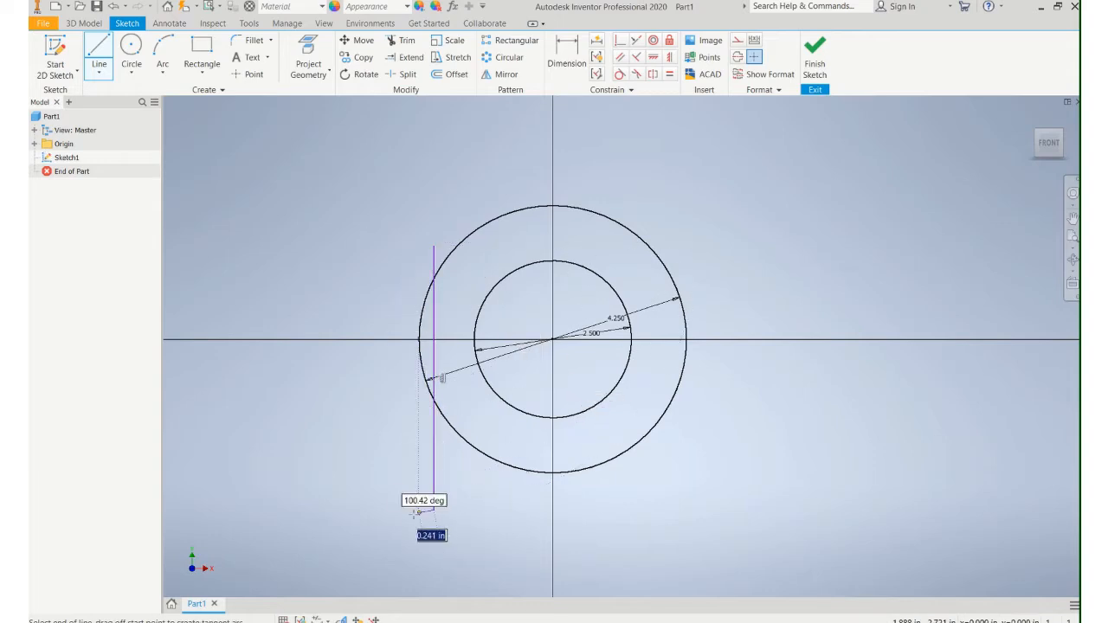
left_click(383, 509)
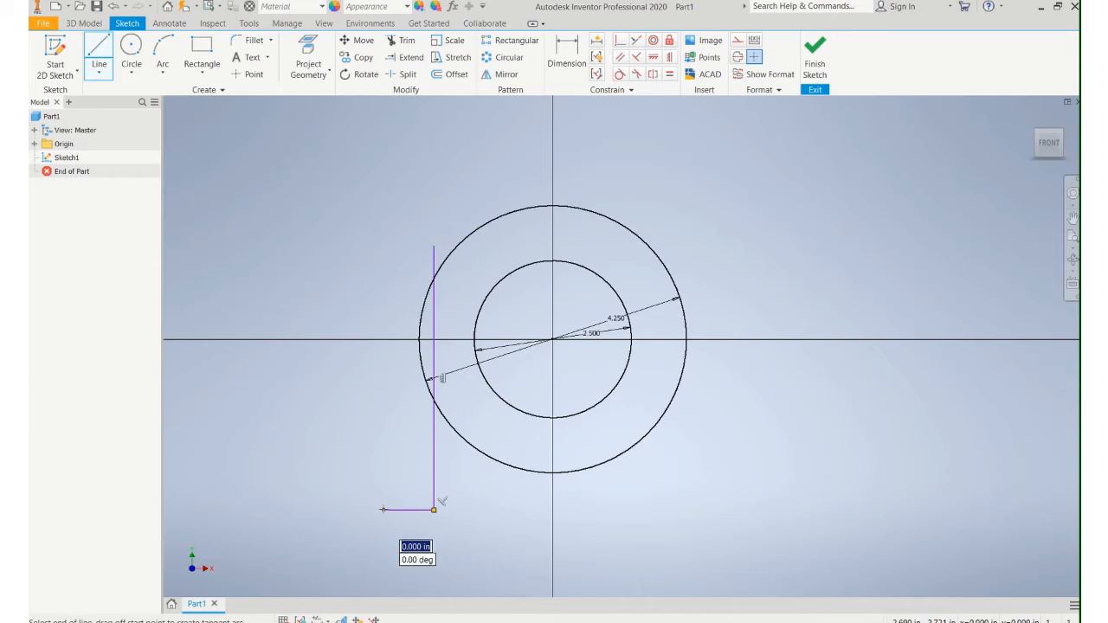
left_click(383, 568)
left_click(419, 568)
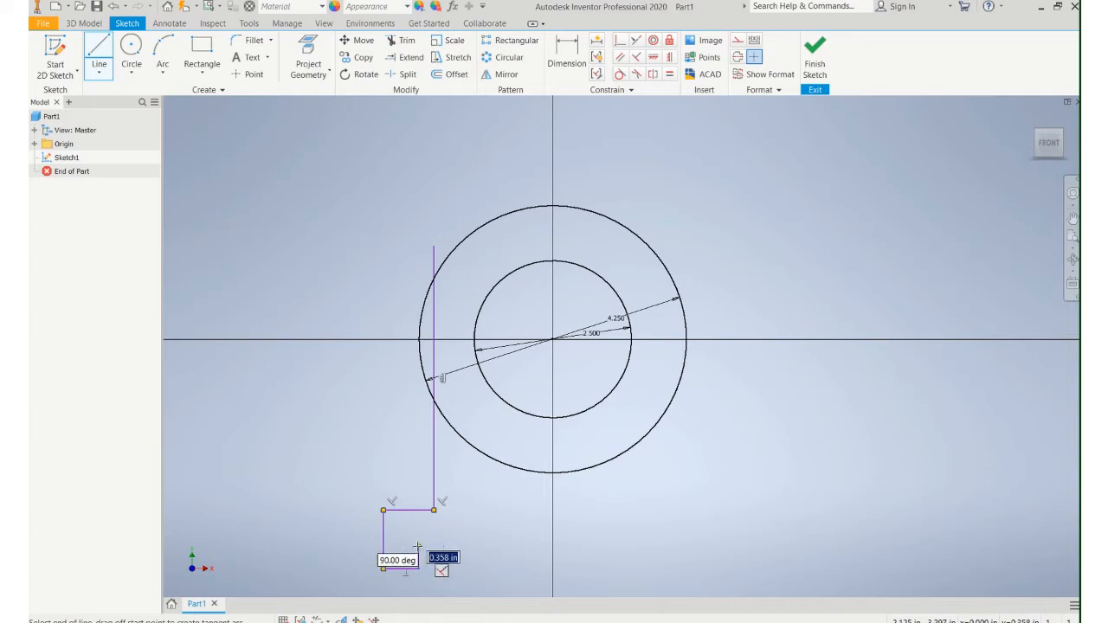
Continue the outline with a shallow recess about 4.2 in wide under the base and a right foot bottom edge about 0.28 in long.
left_click(419, 544)
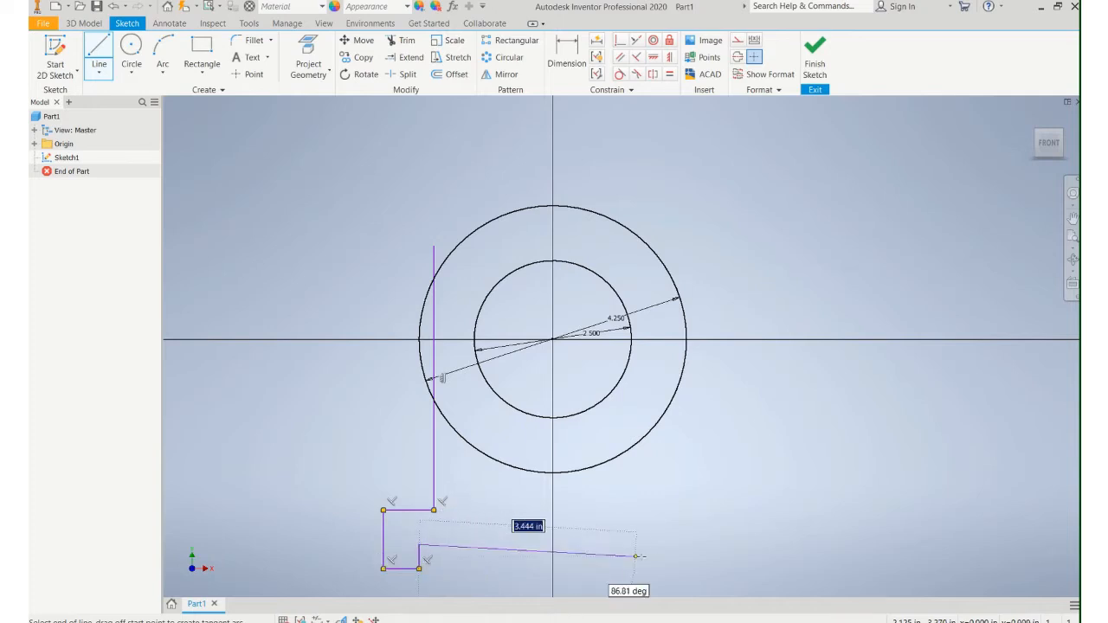
left_click(682, 544)
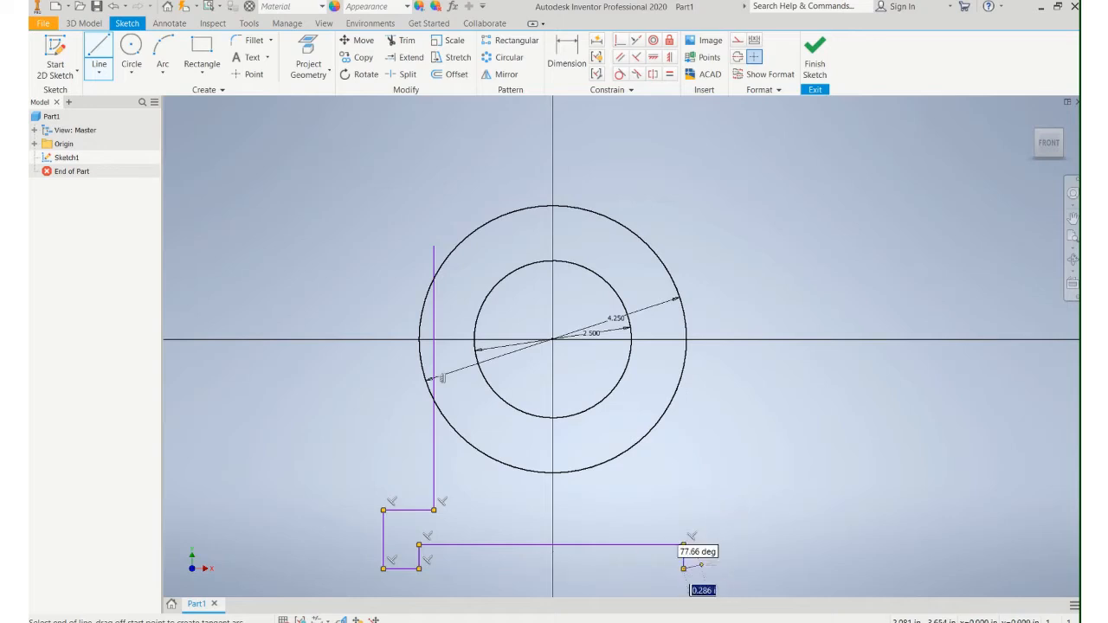
left_click(683, 568)
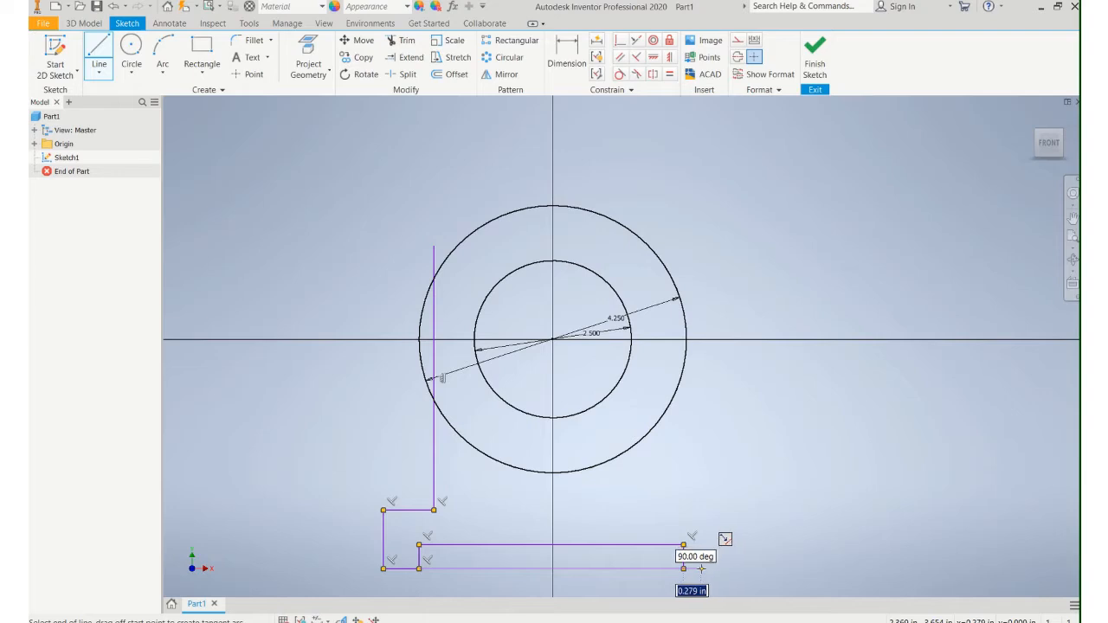
left_click(701, 569)
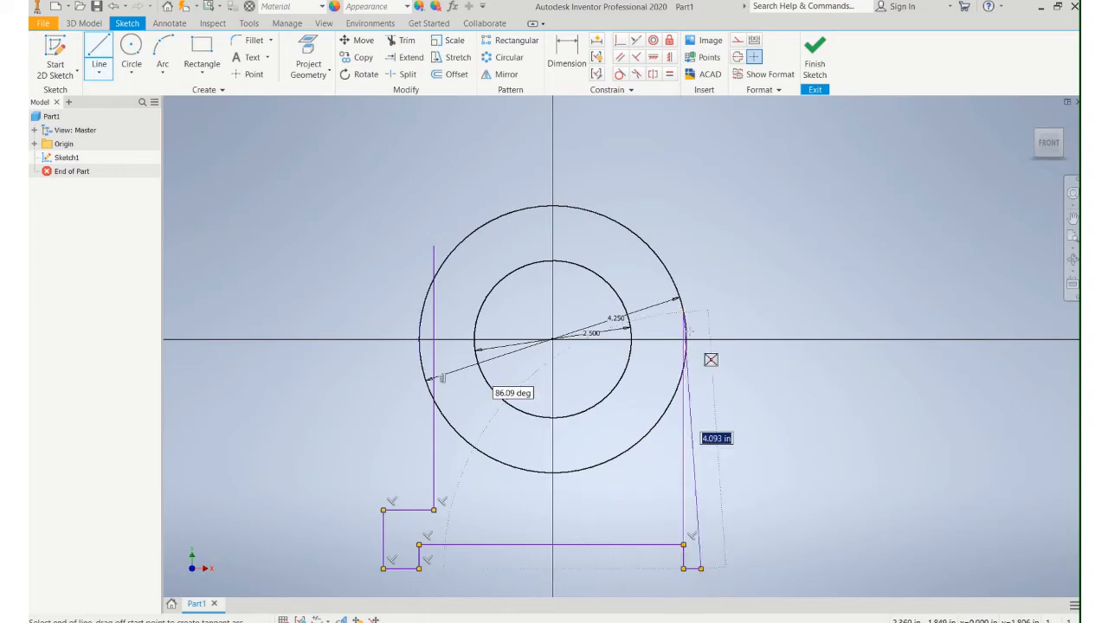
left_click(700, 211)
key("Escape")
key("Escape")
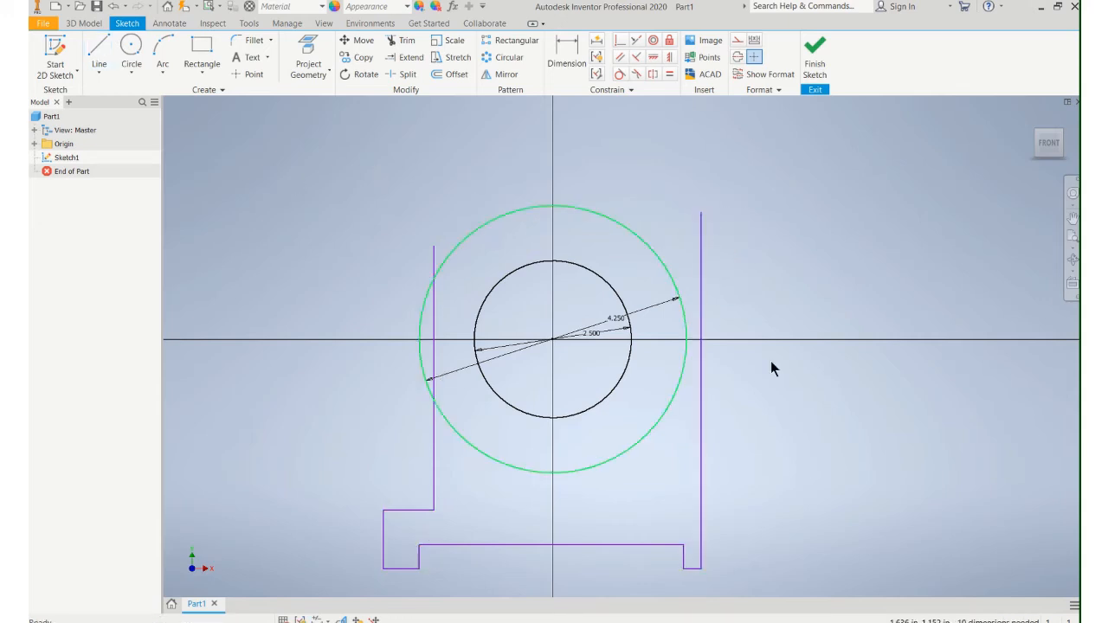
left_click(702, 445)
key("Delete")
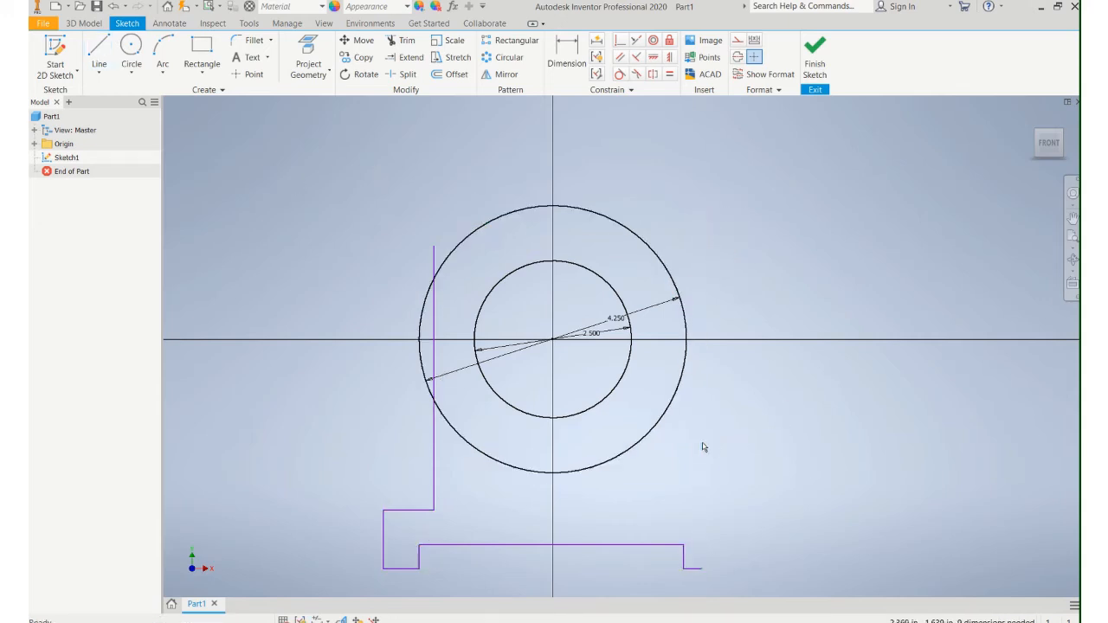
Draw the right foot's side, an inward ledge about 0.7 in wide, and a vertical upright extending above the outer circle.
left_click(110, 48)
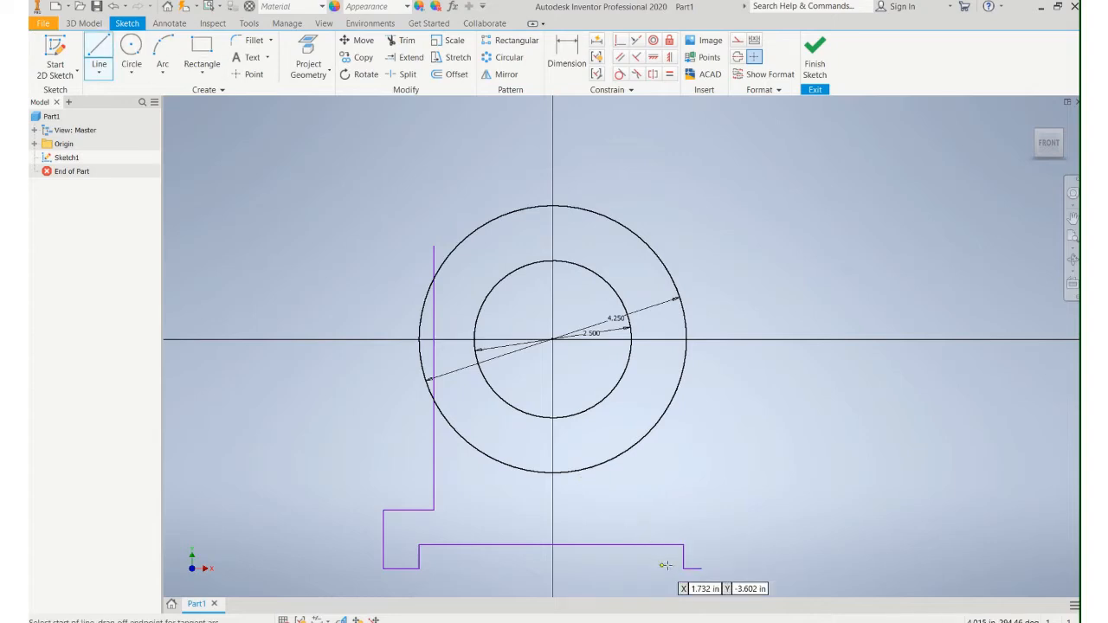
left_click(699, 569)
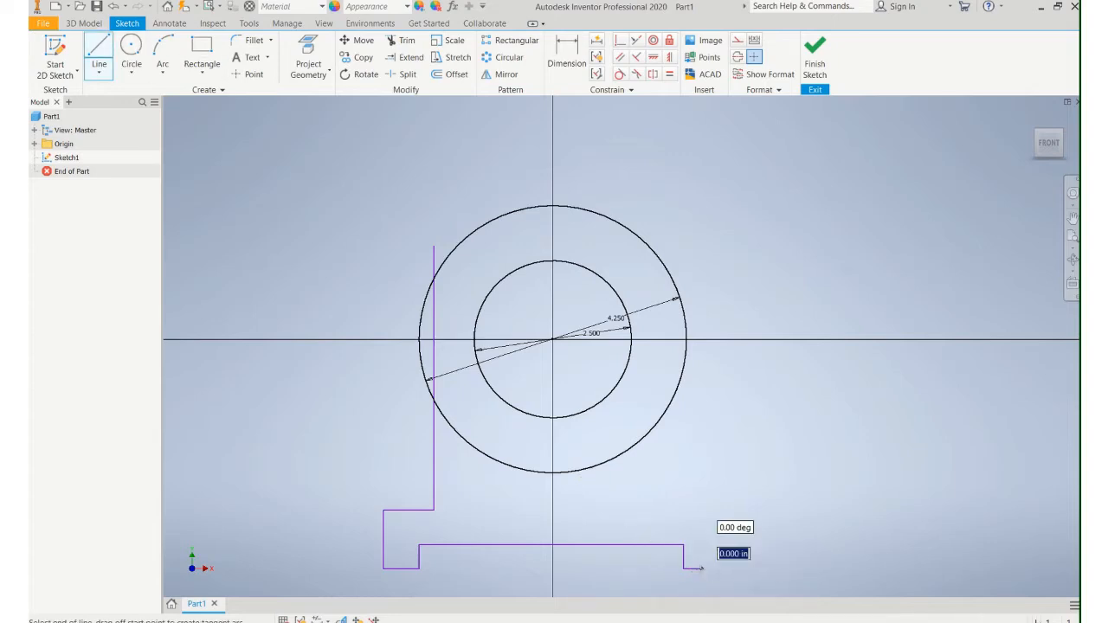
left_click(700, 510)
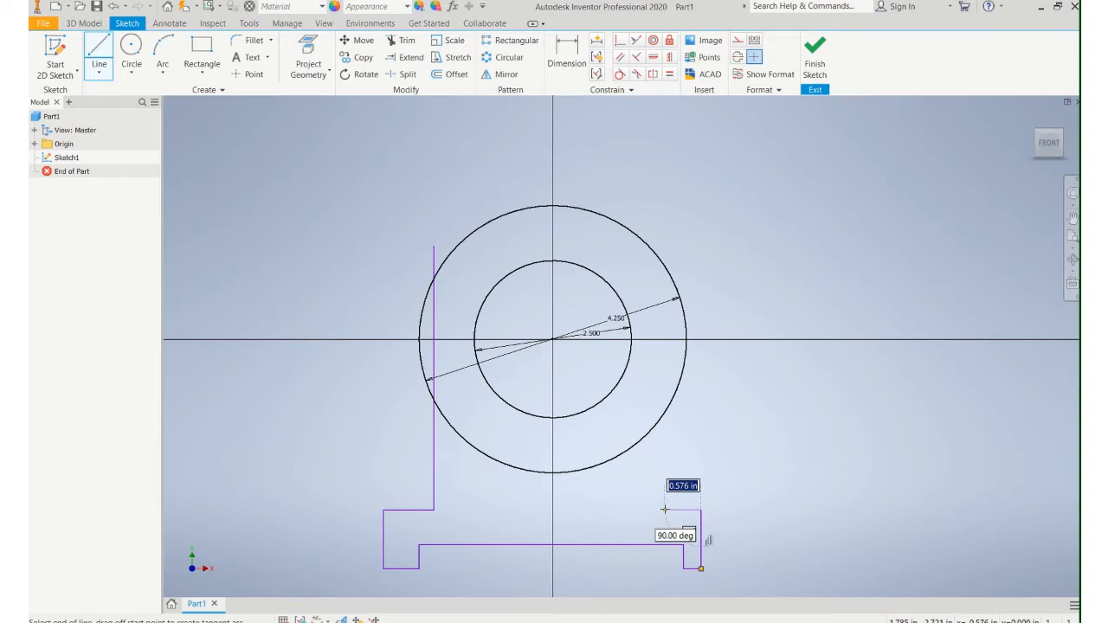
left_click(659, 510)
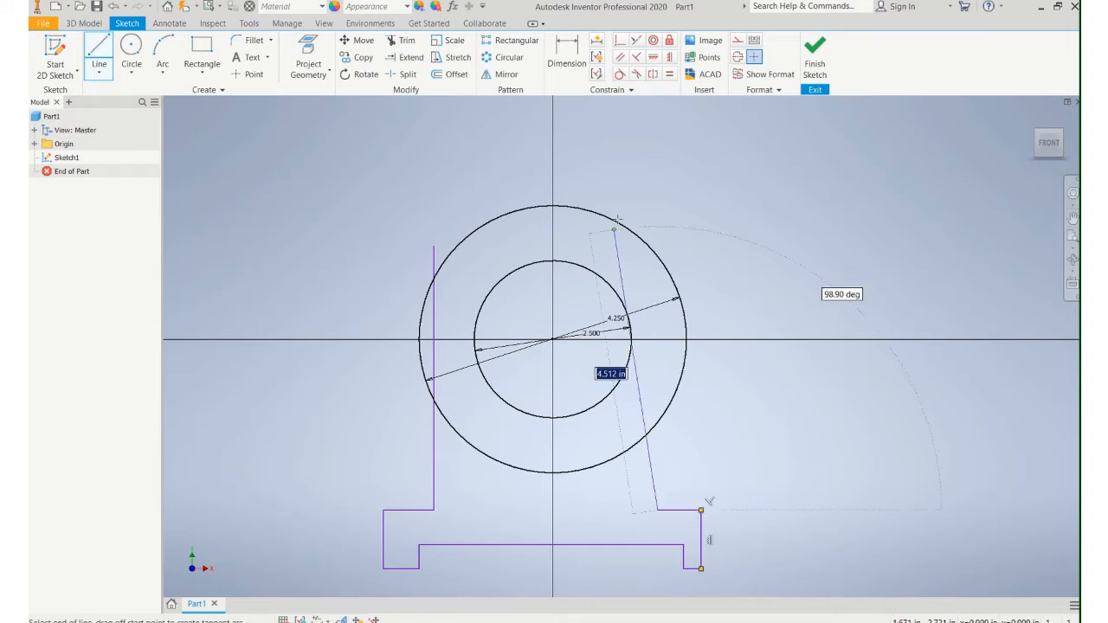
left_click(658, 177)
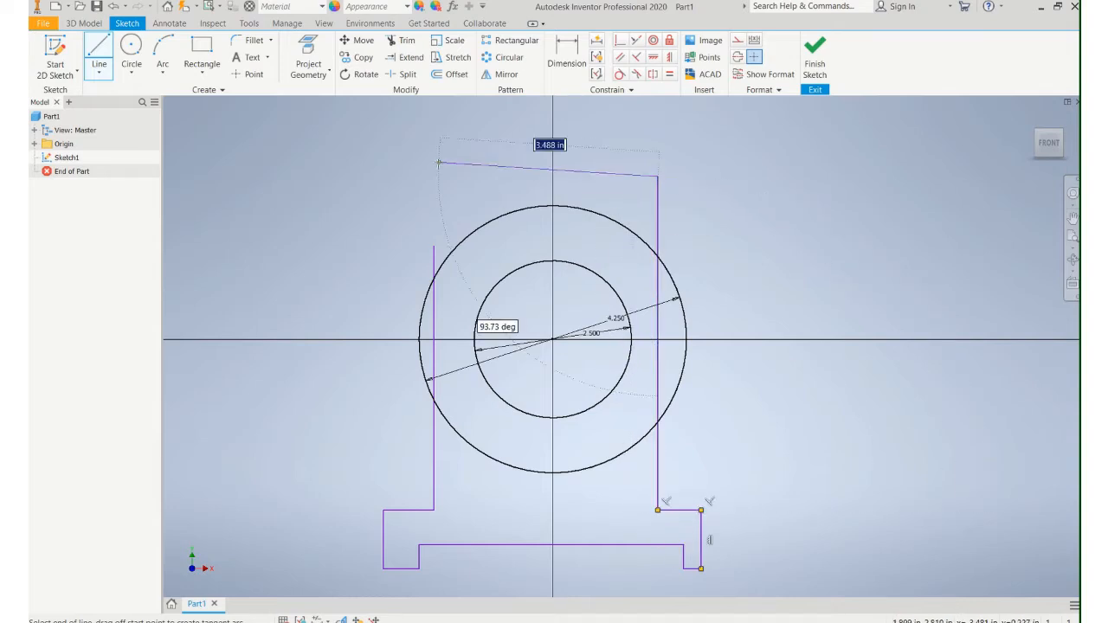
key("Escape")
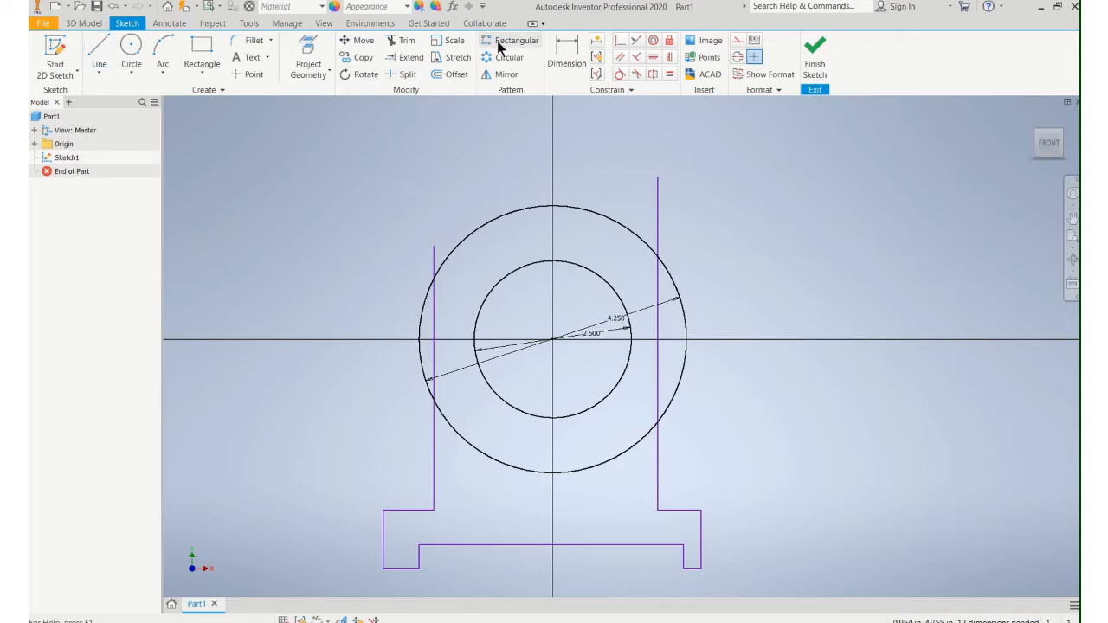
Dimension the vertical distance from the circle centre to the base's bottom edge as 3 in.
left_click(567, 57)
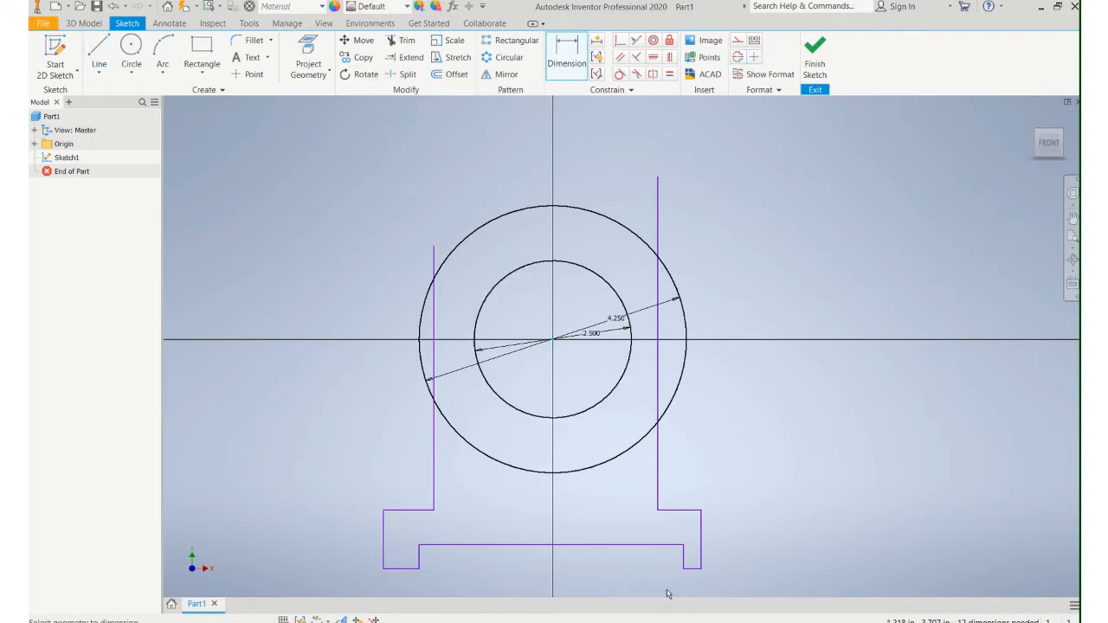
left_click(691, 569)
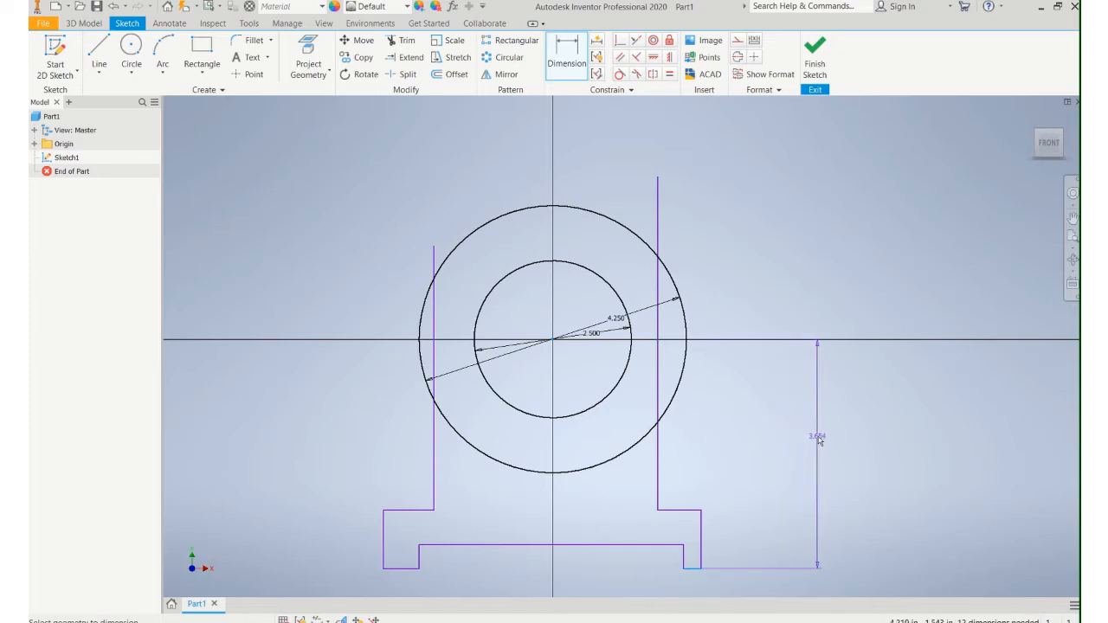
left_click(818, 442)
type("3")
key("Return")
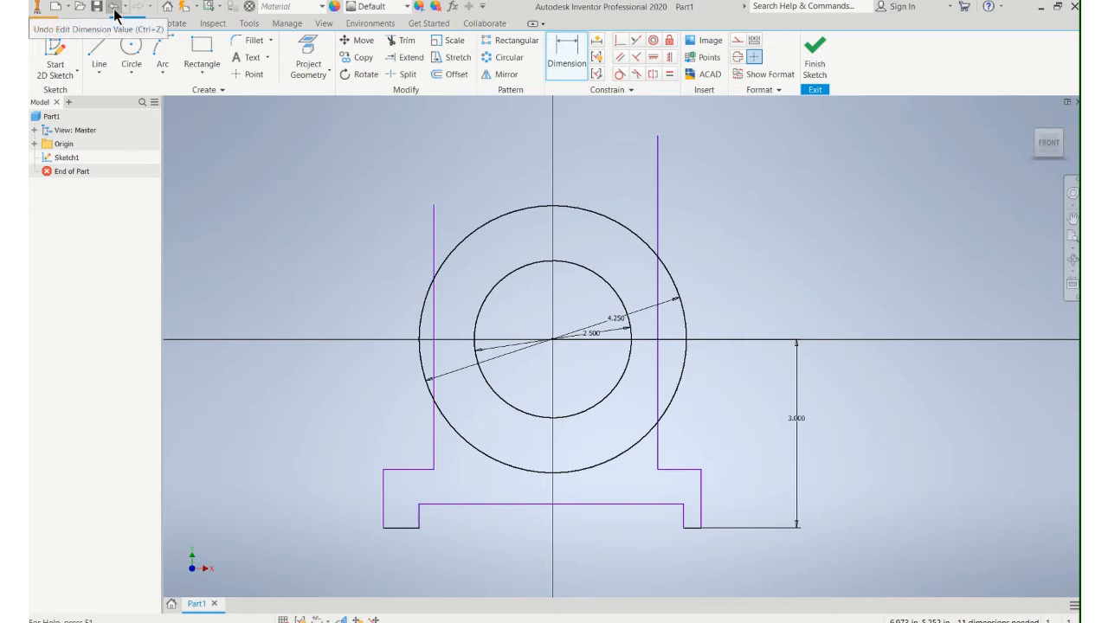
Dimension the height of the left foot's outer edge as 1.5 in.
left_click(386, 499)
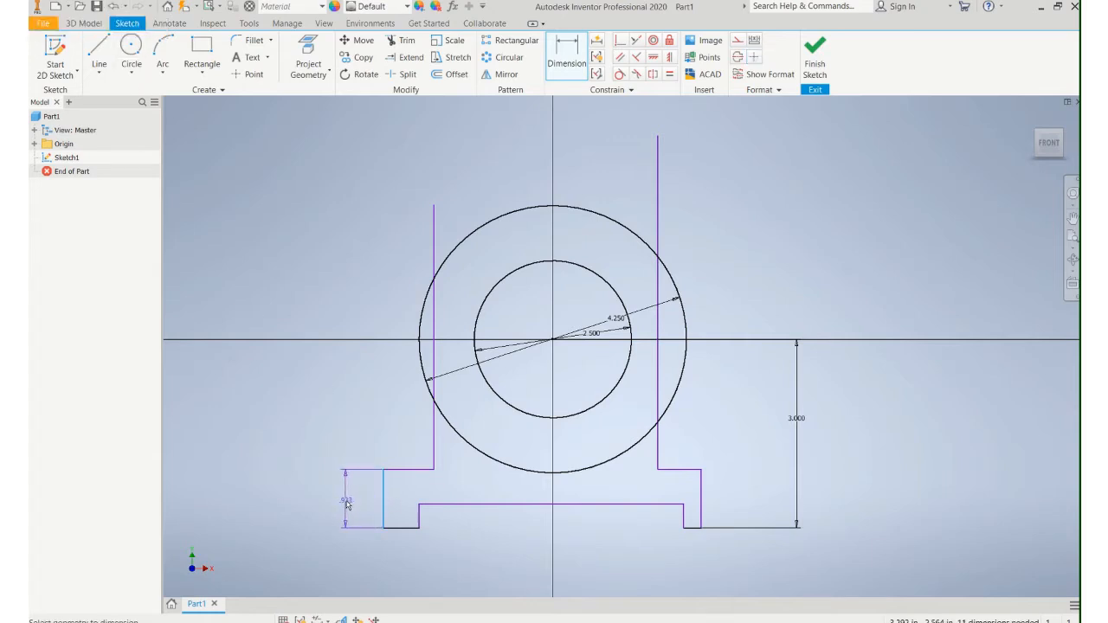
left_click(348, 502)
type("1.5")
key("Return")
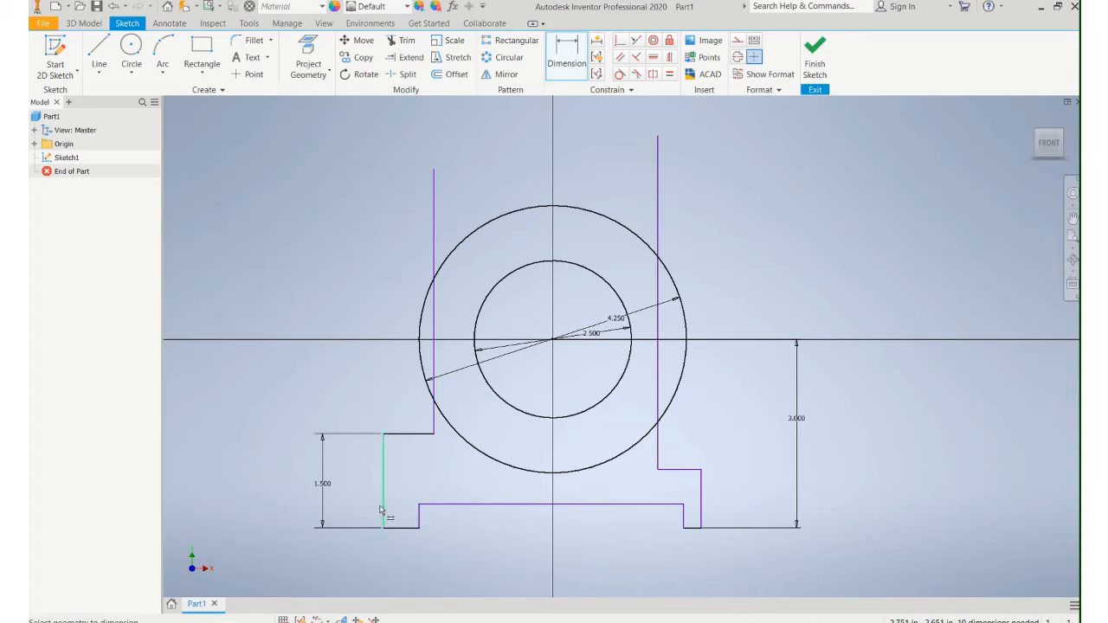
Dimension the overall base width between the left and right outer edges as 5 in.
left_click(383, 510)
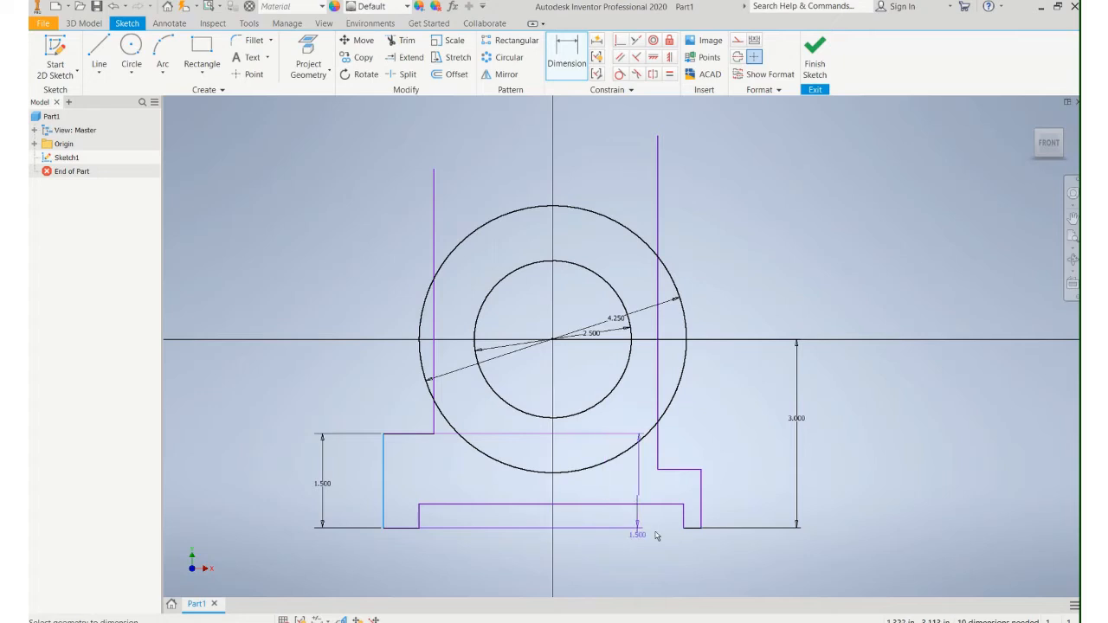
left_click(700, 518)
left_click(545, 571)
type("5")
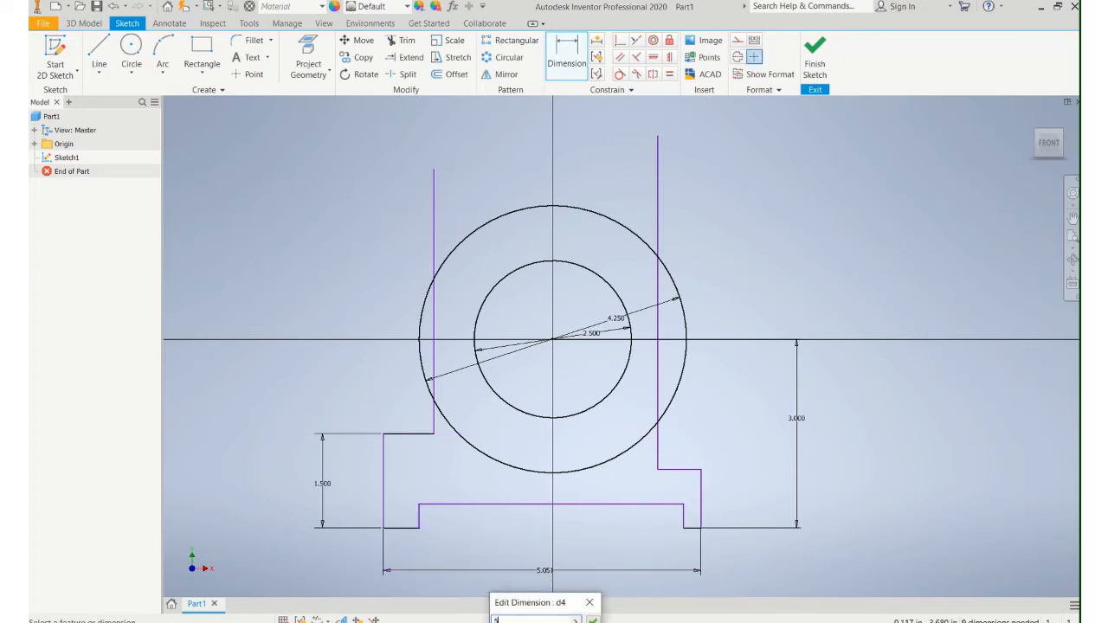
key("Return")
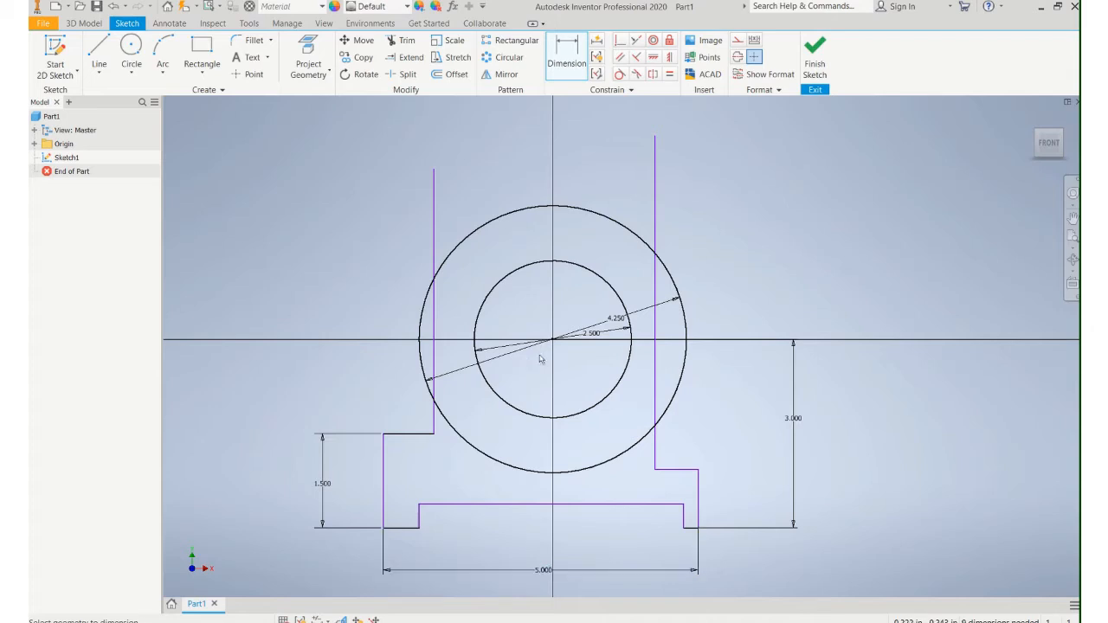
Dimension the horizontal distance from the circle centre to the right foot's outer edge as 2.5 in.
left_click(697, 513)
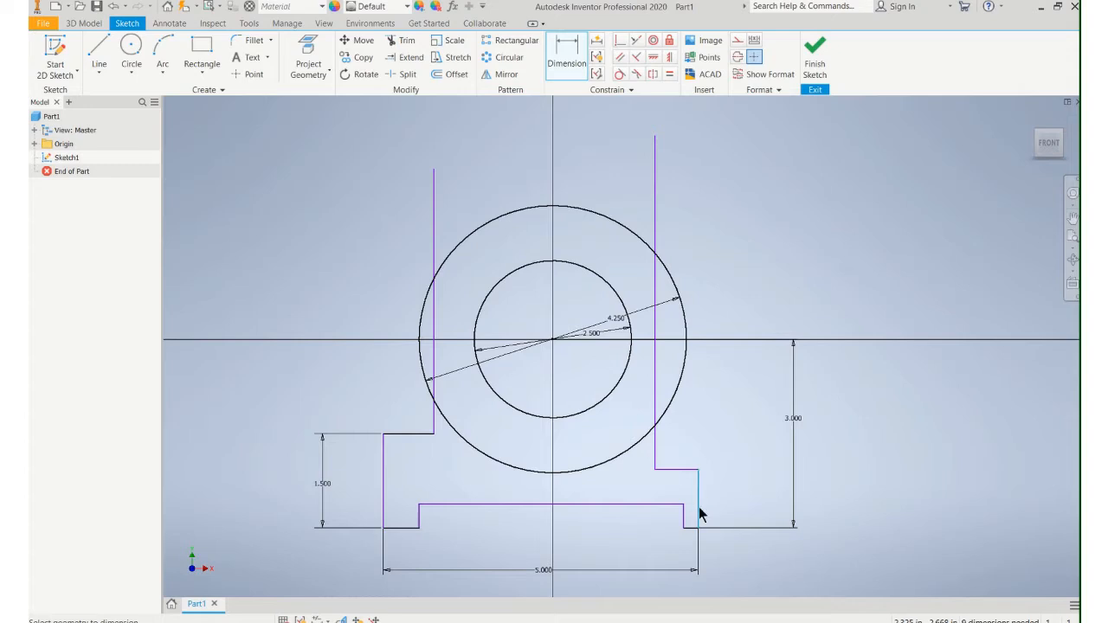
left_click(552, 342)
left_click(613, 547)
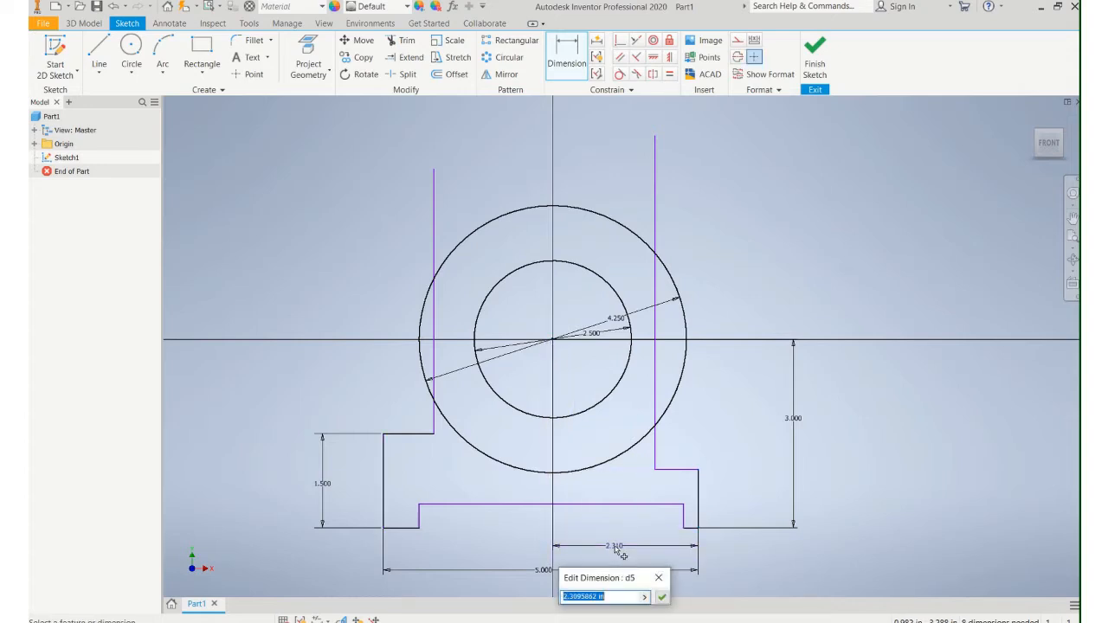
type("2.5")
key("Return")
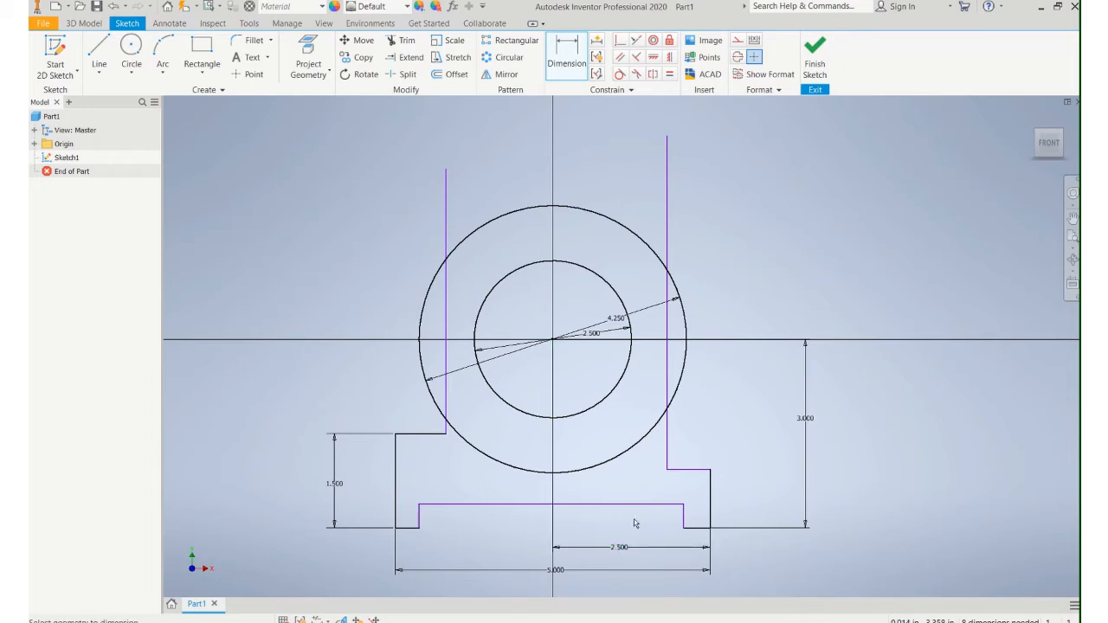
Dimension the height of the right foot's outer edge as 1.5 in.
left_click(713, 517)
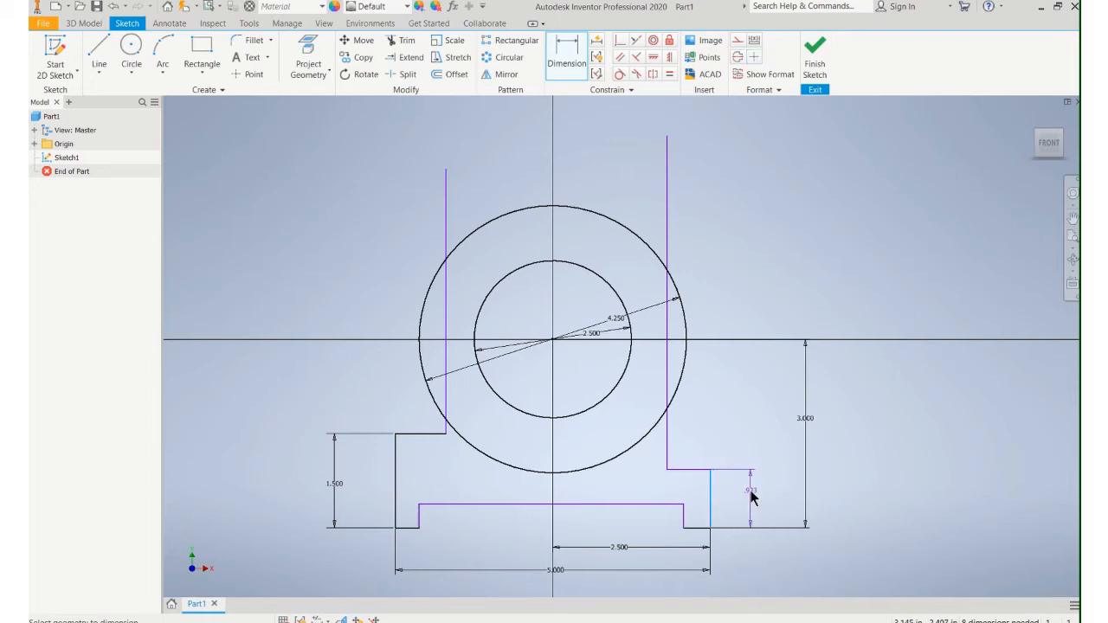
left_click(749, 494)
type("1.5")
key("Return")
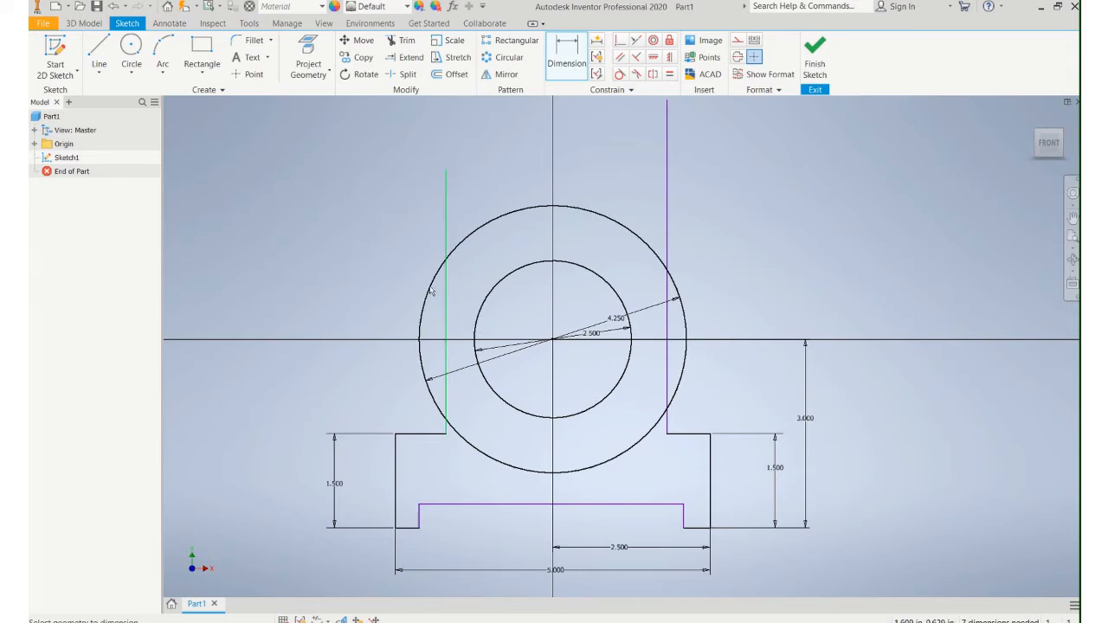
Trim both uprights back to where they first meet the outer circle, and trim away the outer circle's lower arc between them.
left_click(402, 43)
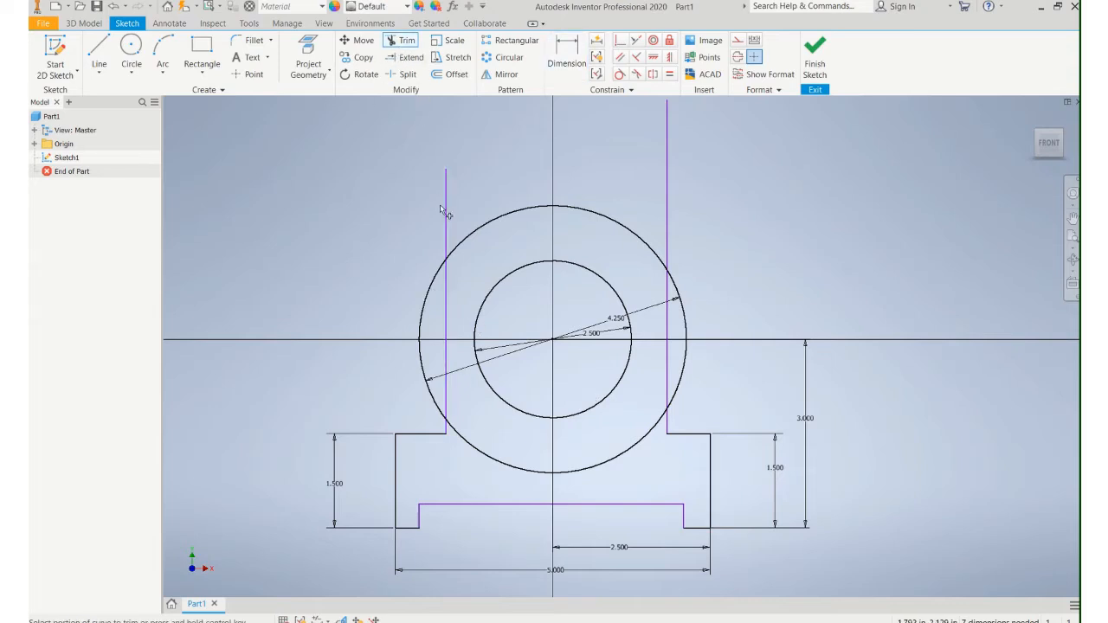
left_click(446, 297)
left_click_drag(456, 191, 430, 211)
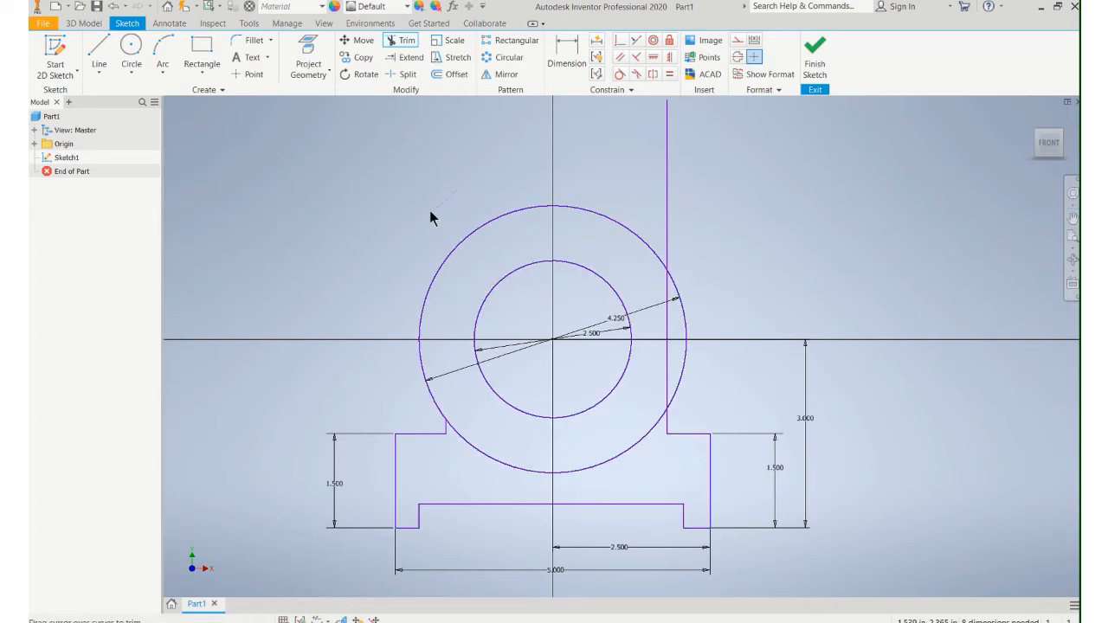
left_click(663, 185)
left_click(664, 291)
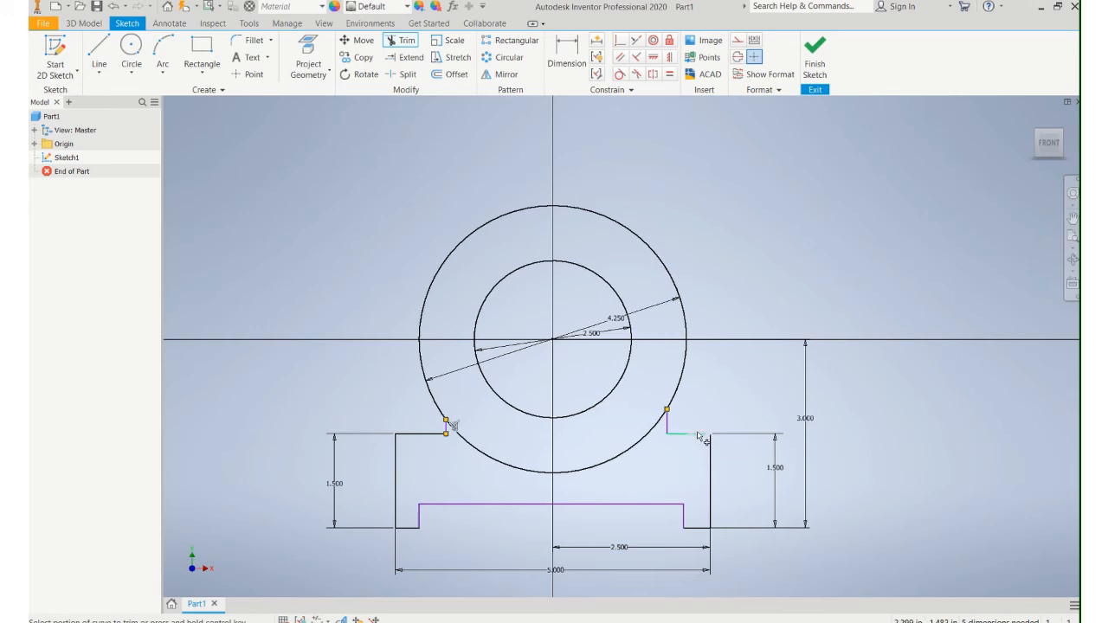
left_click(633, 445)
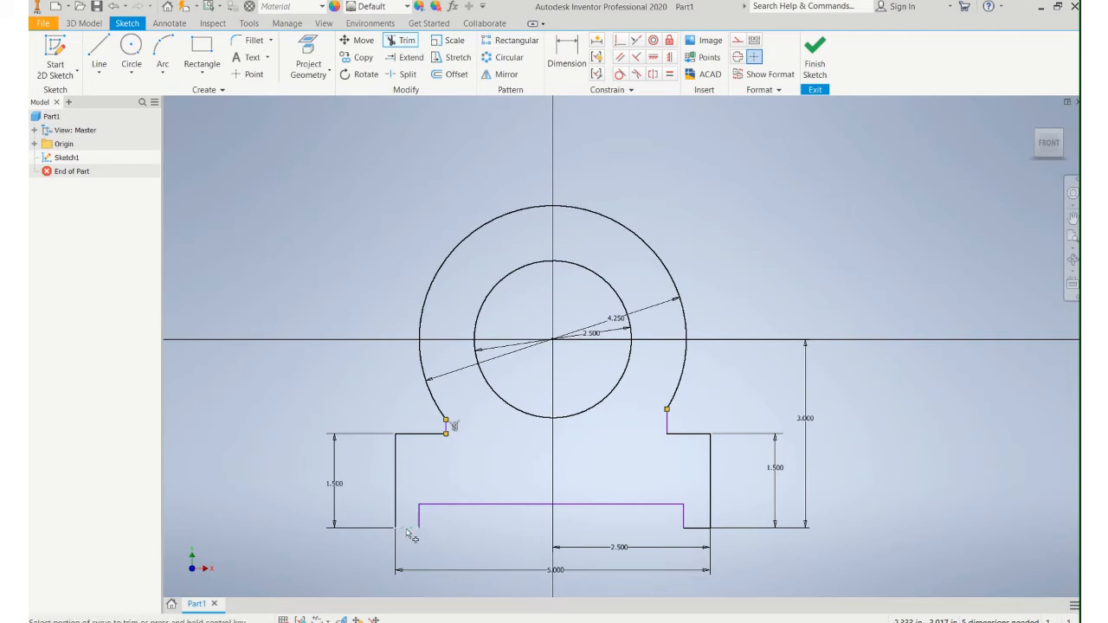
Dimension the width of the left foot's bottom edge as 0.5 in.
key("d")
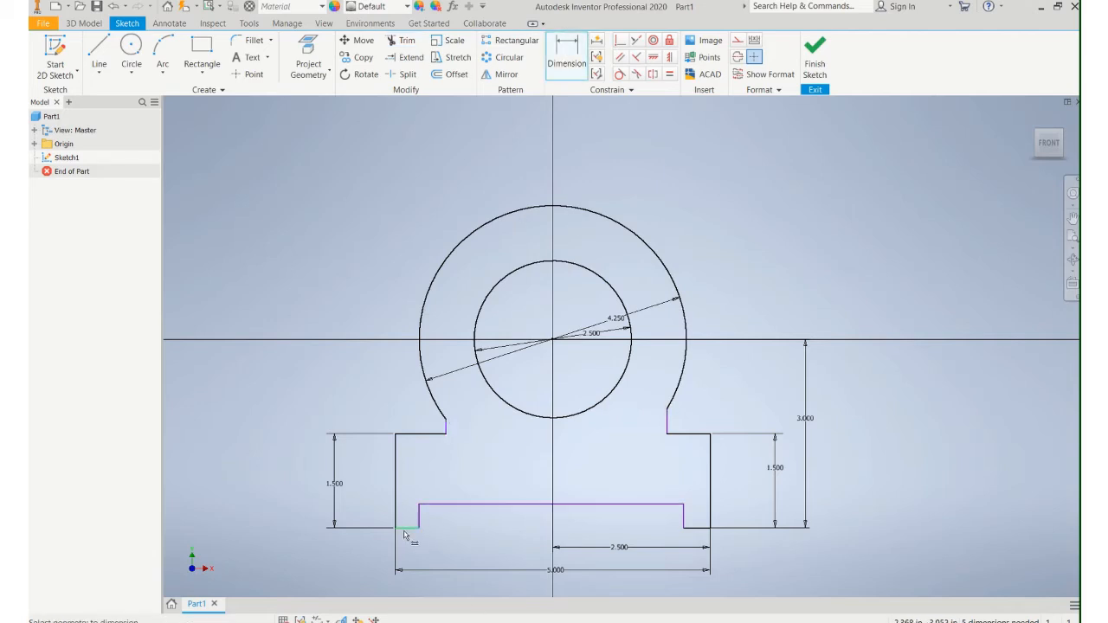
left_click(404, 529)
left_click(376, 558)
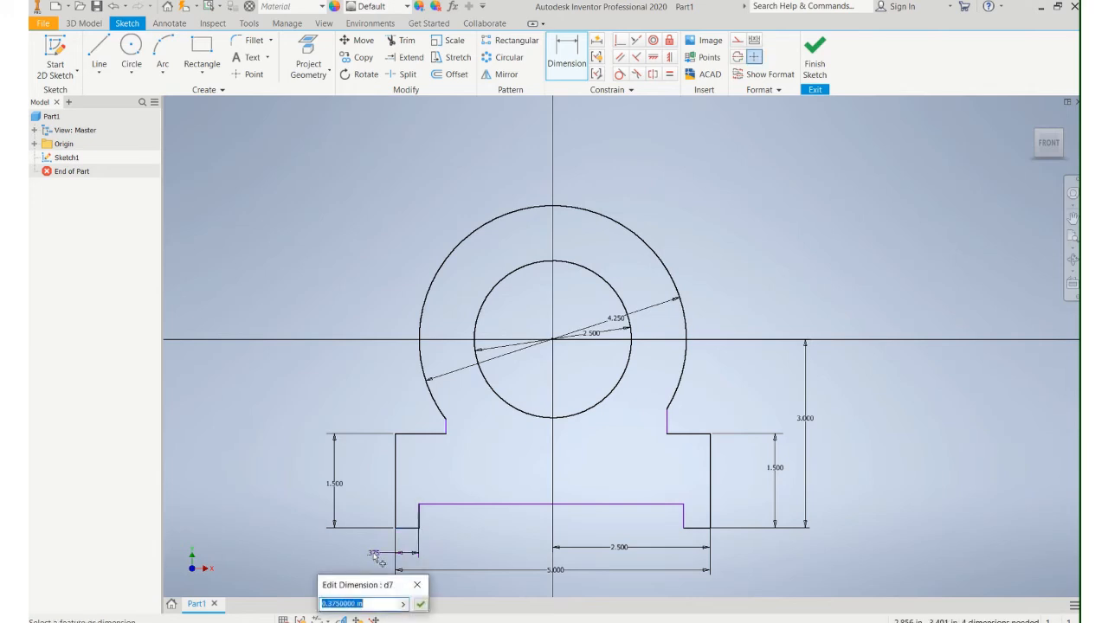
type(".5")
key("Return")
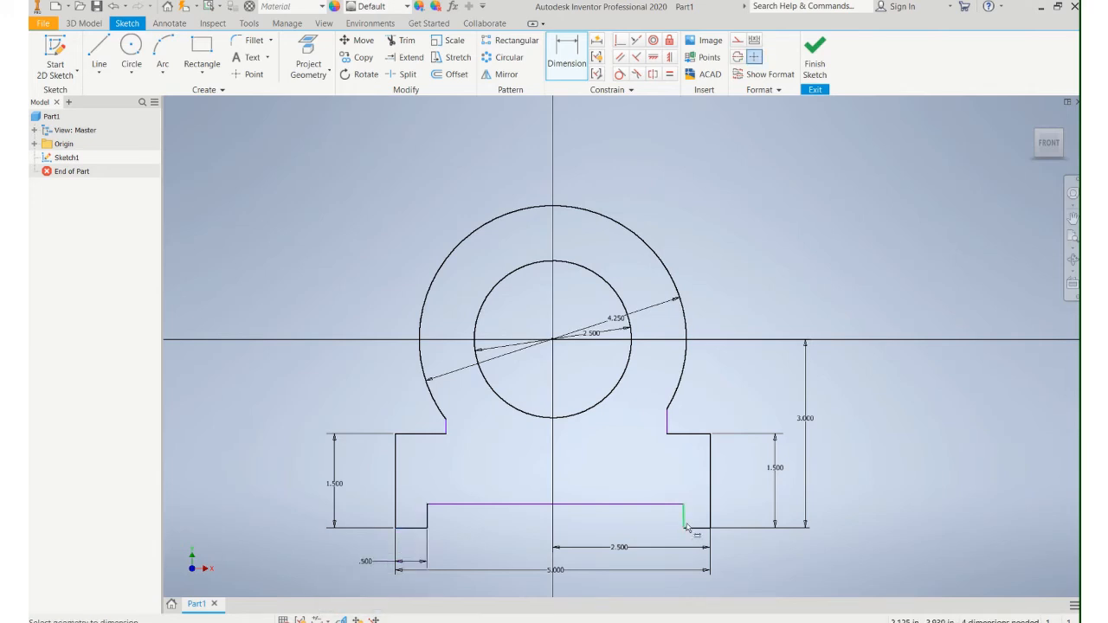
Dimension the width of the right foot's bottom edge as 0.5 in.
left_click(685, 523)
left_click(697, 543)
type(".5")
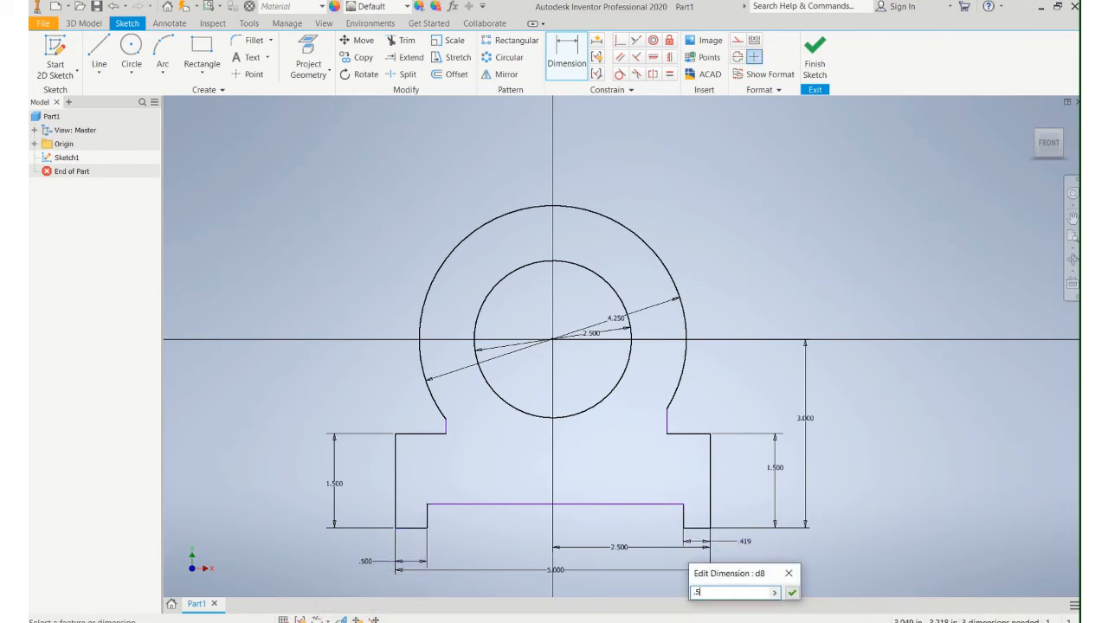
key("Return")
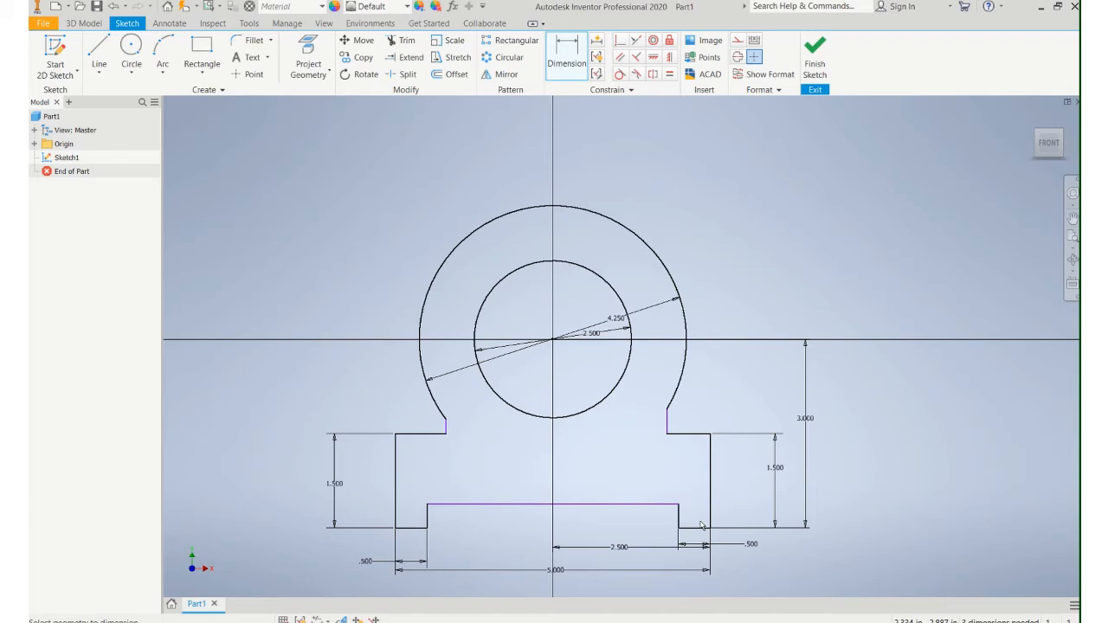
Dimension the width of the ledge on top of the right foot as 0.5 in.
mouse_move(459, 10)
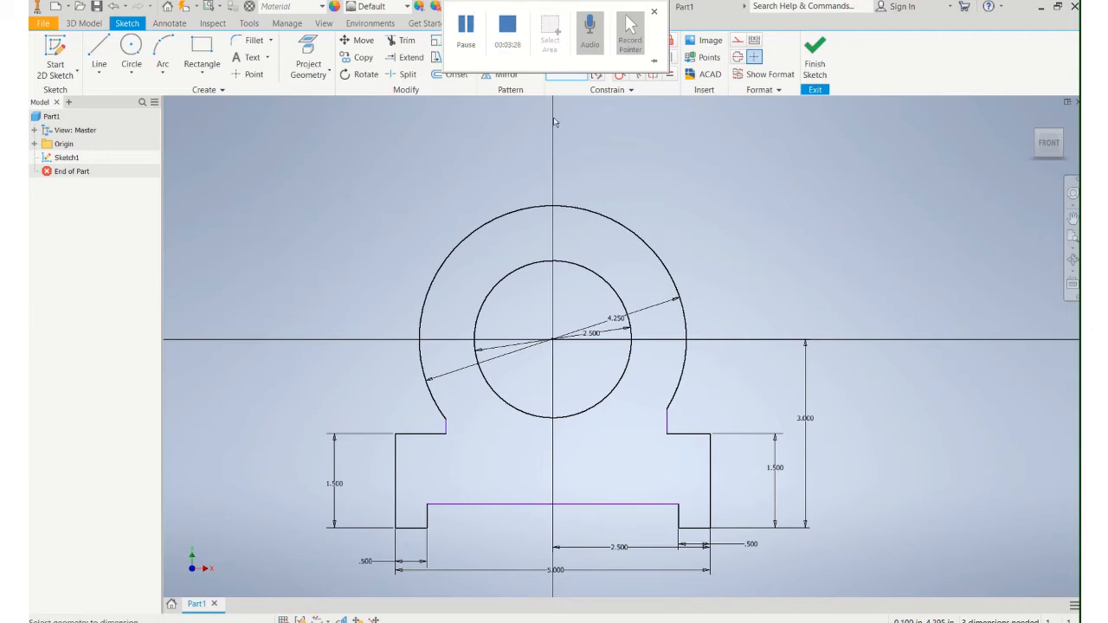
left_click(694, 435)
left_click(736, 391)
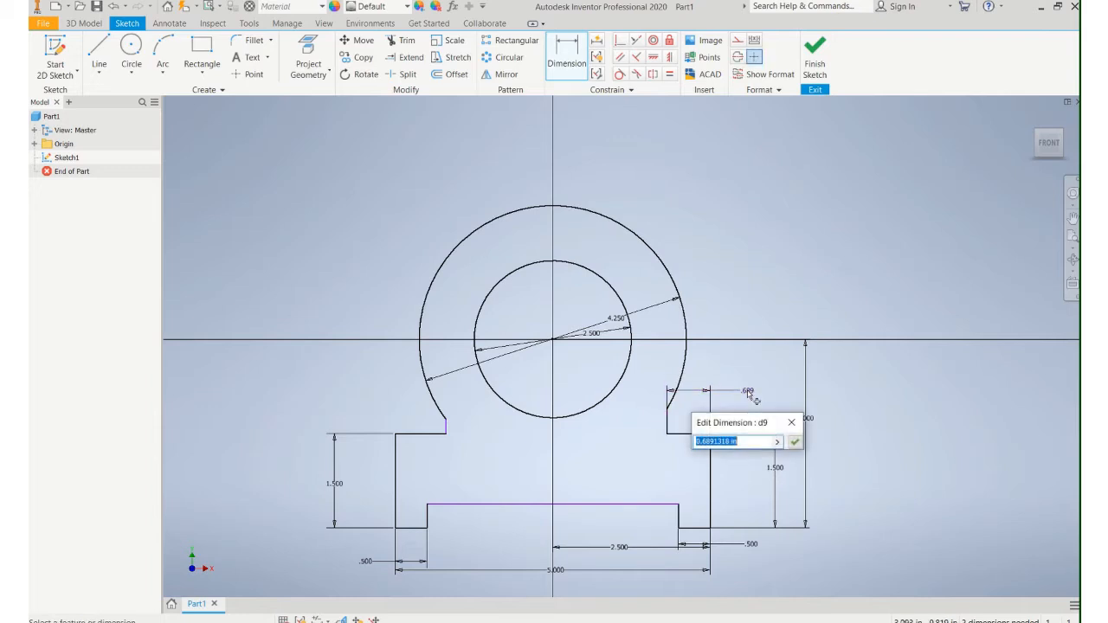
type(".5")
key("Return")
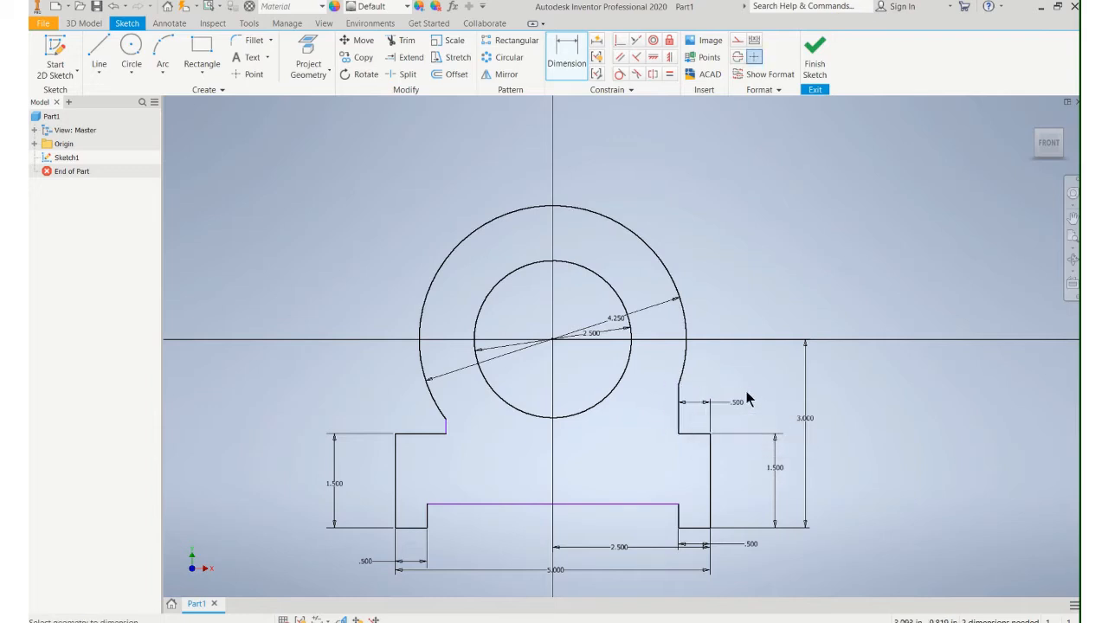
Dimension the width of the ledge on top of the left foot as 0.5 in.
left_click(420, 433)
left_click(353, 407)
type(".5")
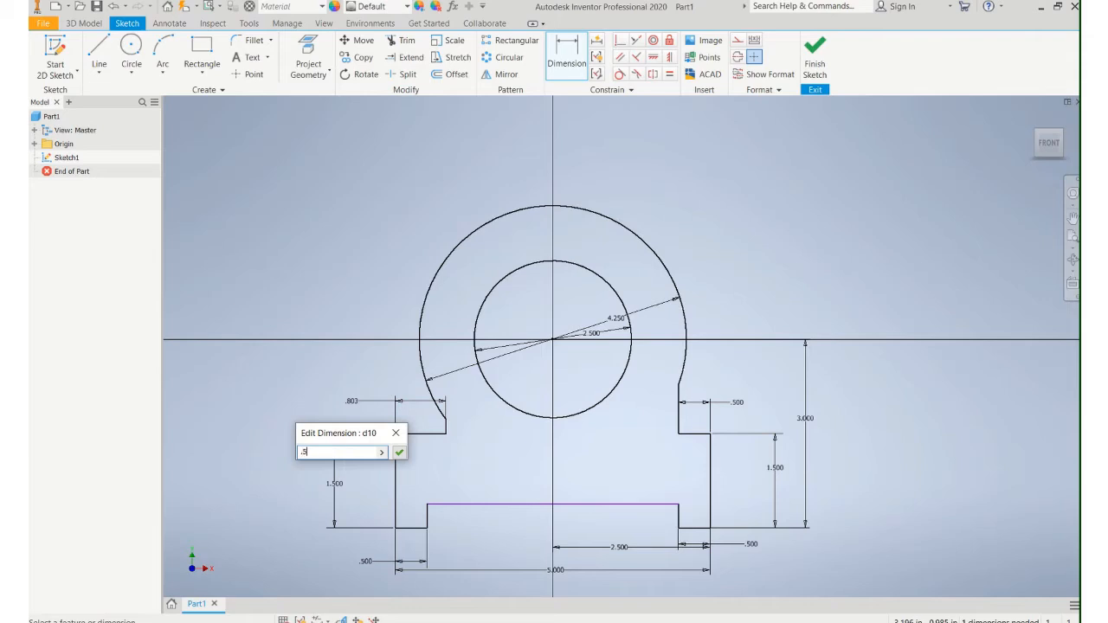
key("Return")
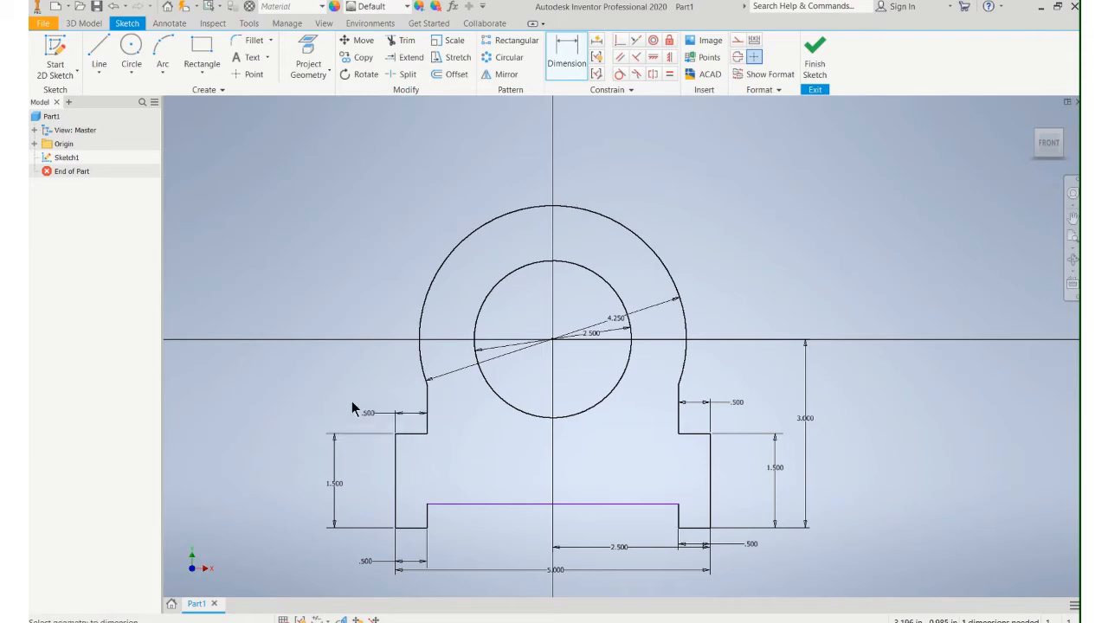
left_click(555, 341)
left_click(411, 527)
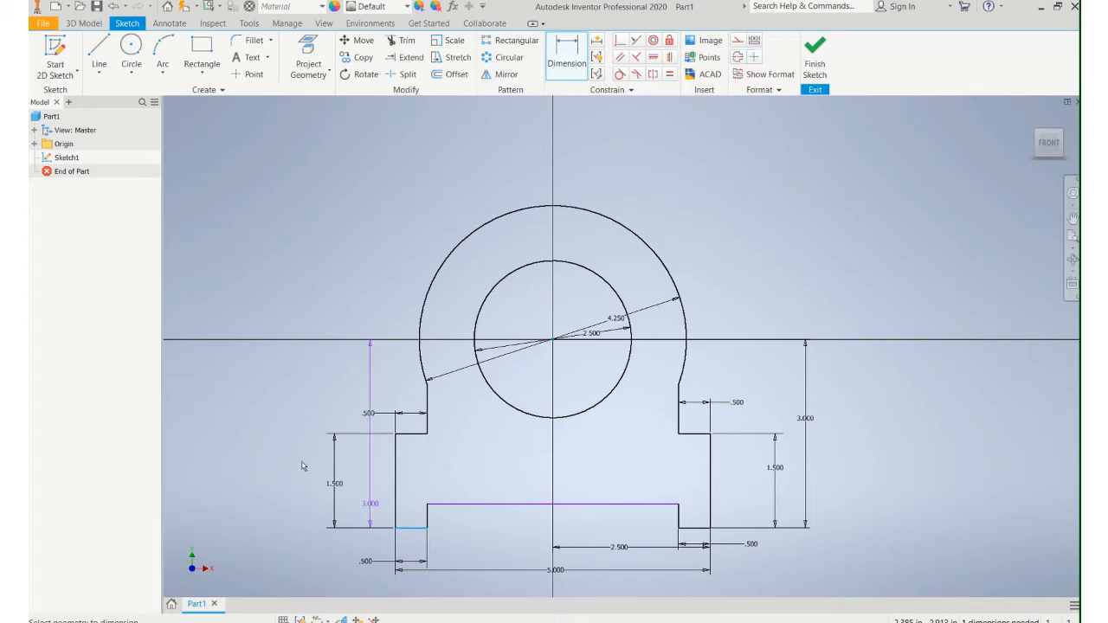
left_click(263, 419)
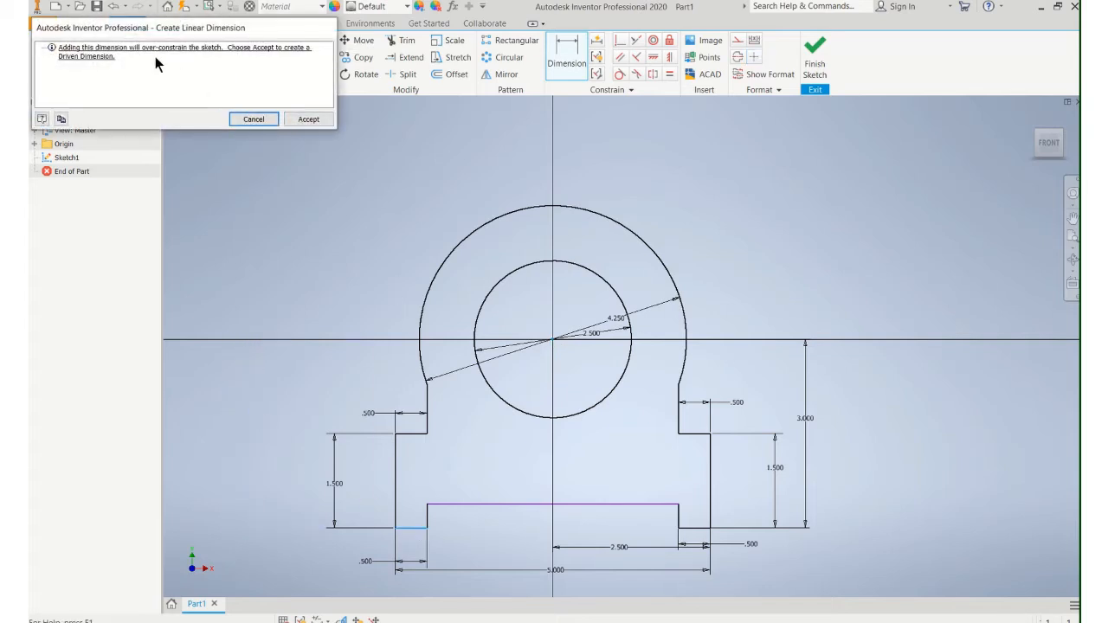
left_click(254, 120)
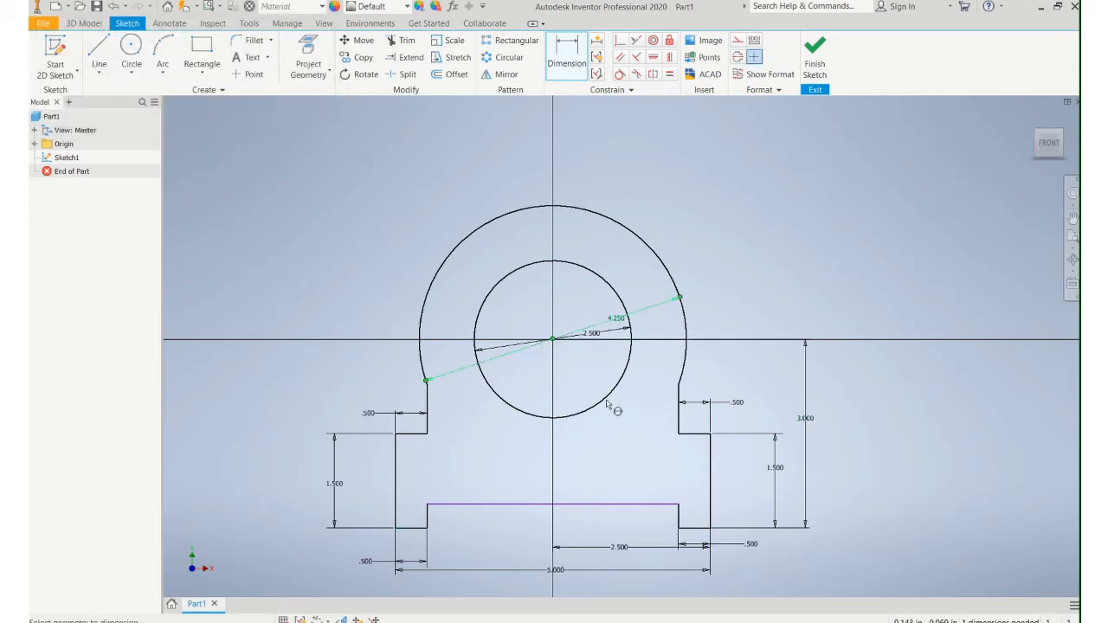
Dimension the depth of the base recess, from the left foot's bottom edge to the recess line, as 0.25 in.
left_click(411, 527)
left_click(450, 504)
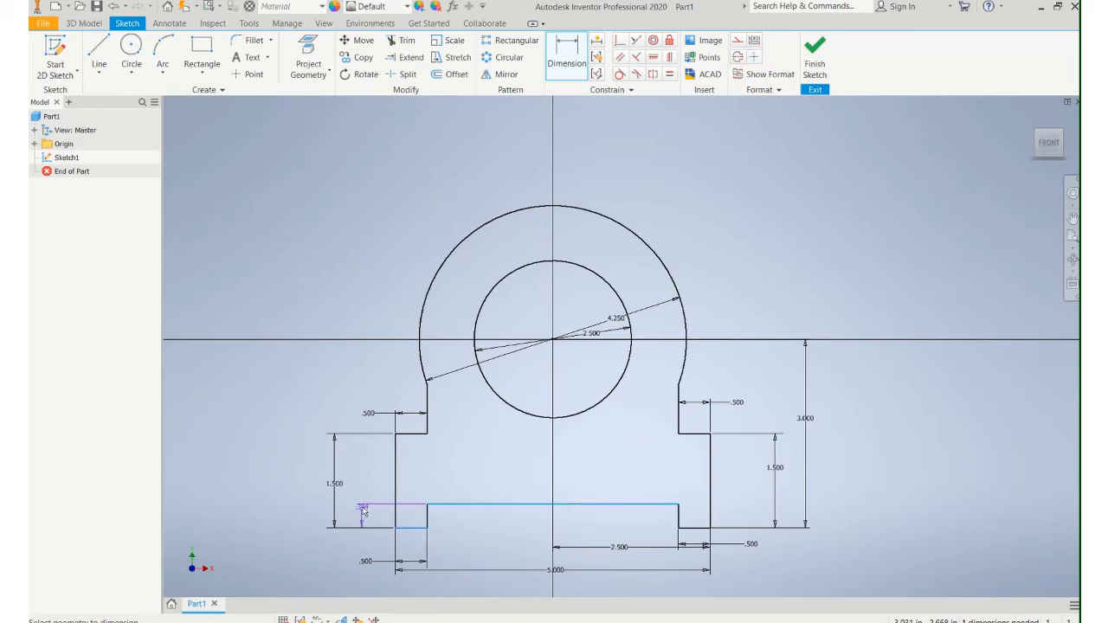
left_click(364, 513)
type(".25")
key("Return")
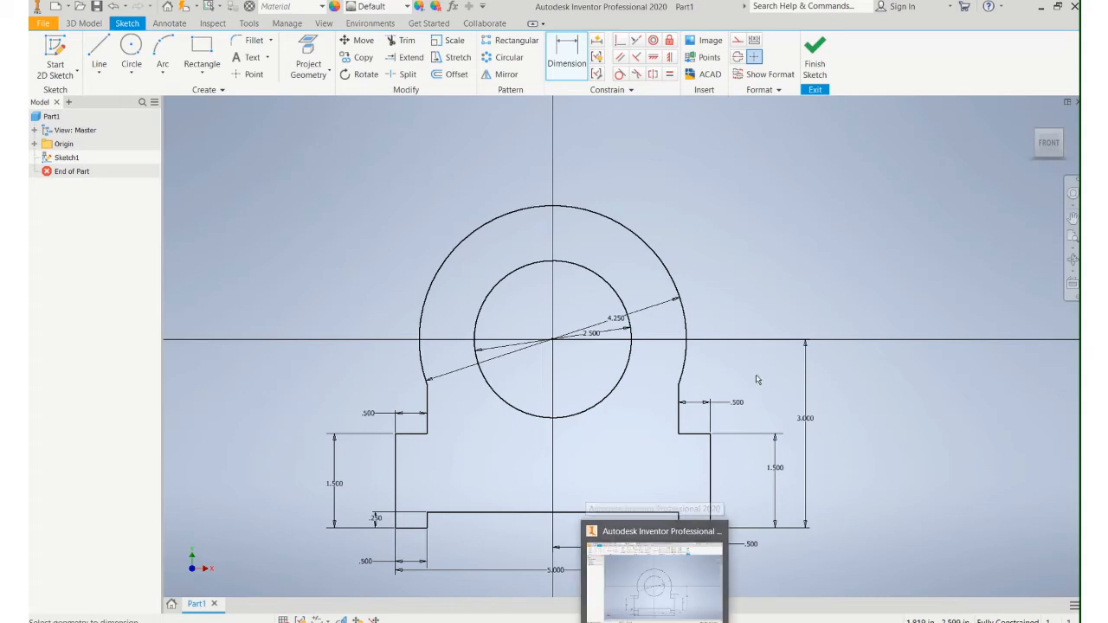
Finish the sketch and extrude the bracket profile, without the inner circle, by 1.75 in.
left_click(816, 52)
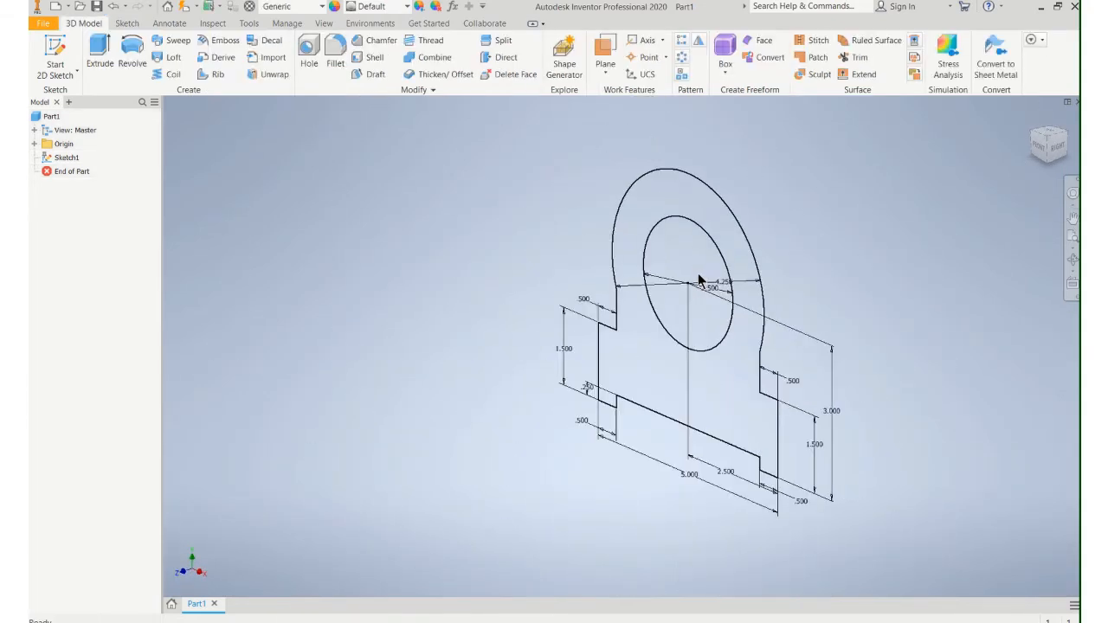
left_click(100, 62)
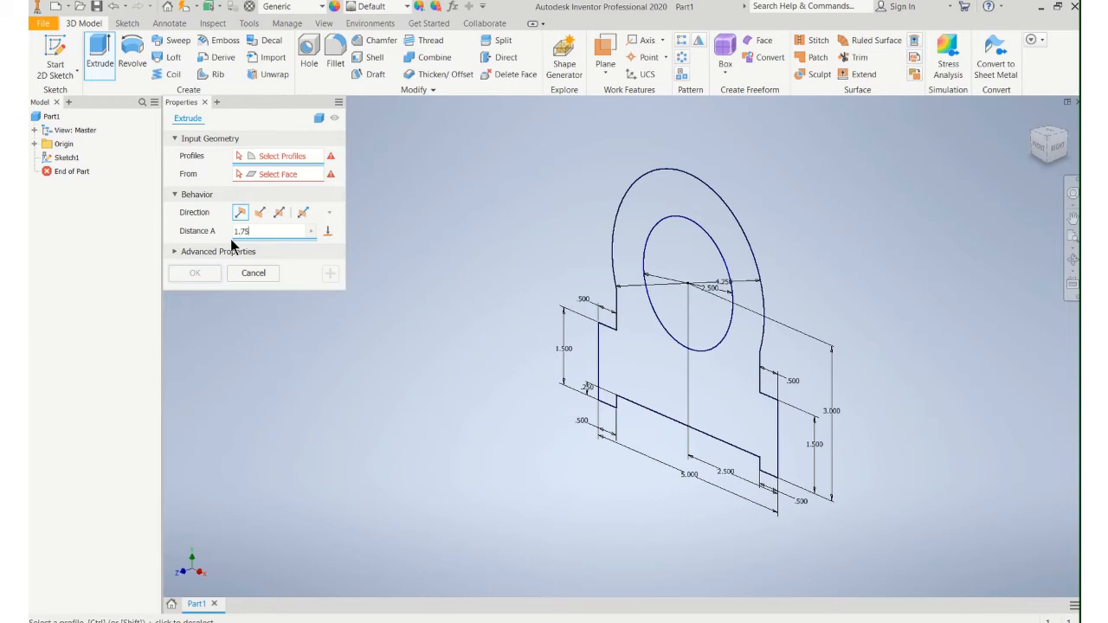
left_click(637, 375)
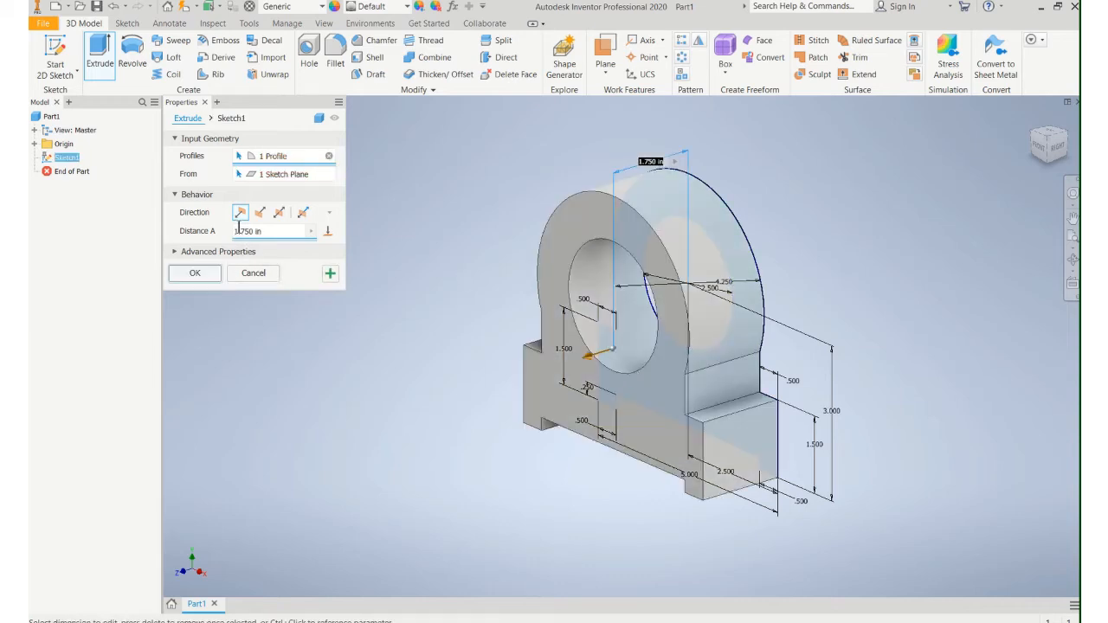
left_click(195, 273)
Examine the extruded bracket's hole, shoulders and base recess from an angle closer to the front.
scroll(366, 285, "down", 3)
scroll(443, 292, "up", 5)
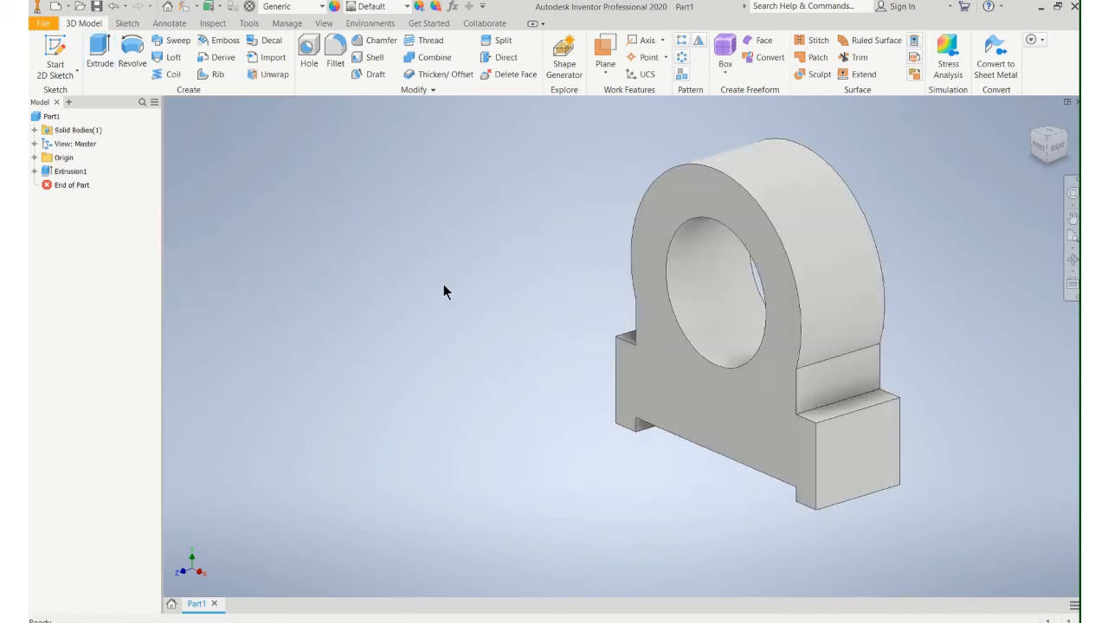
scroll(498, 294, "down", 2)
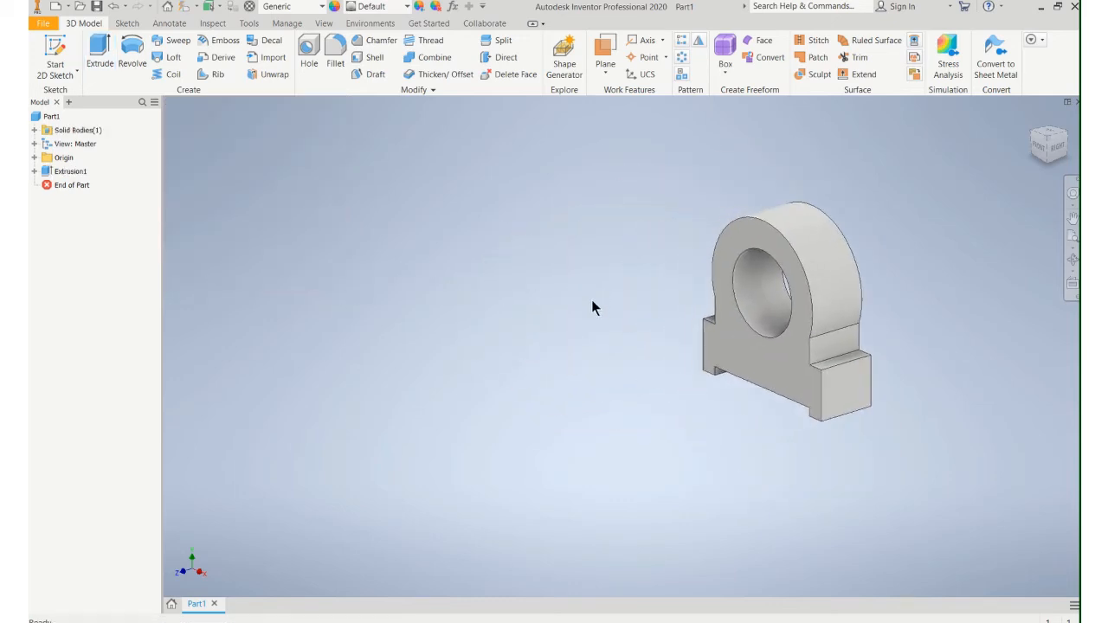
scroll(592, 300, "down", 2)
middle_click_drag(592, 300, 623, 312, "shift")
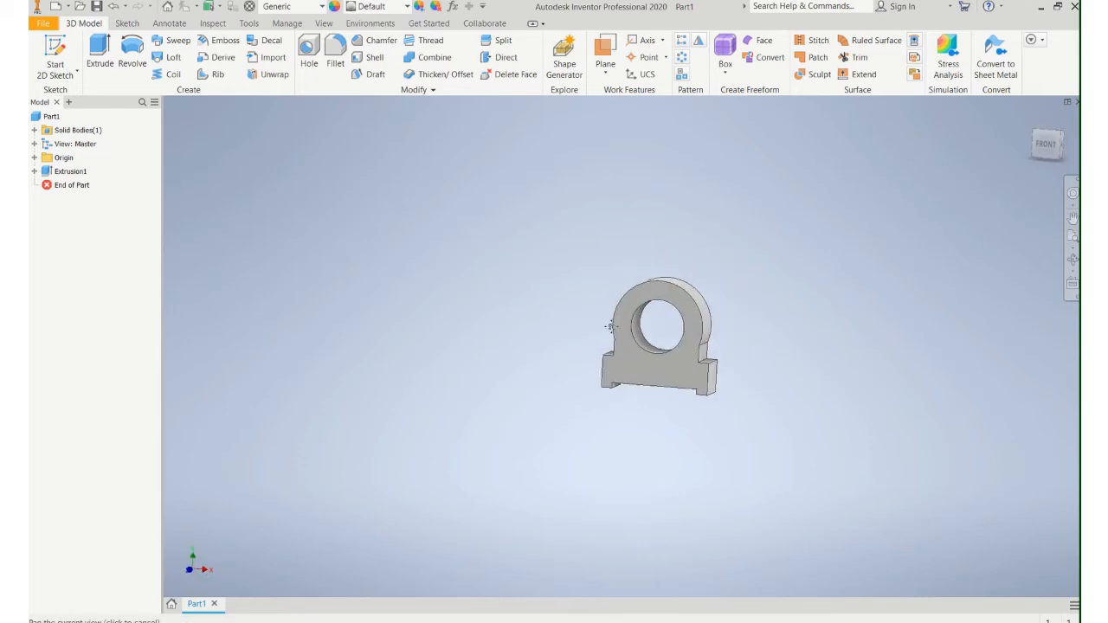
scroll(606, 312, "down", 2)
scroll(579, 314, "up", 4)
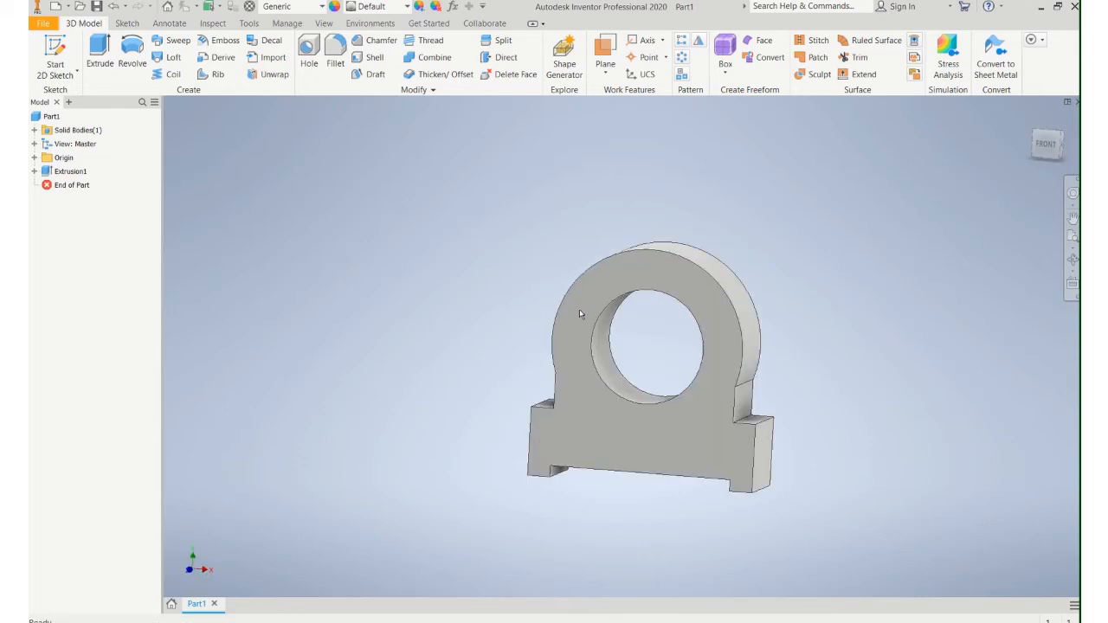
Save the part as "pg 9_25Ex5" in the Inventor Online course info folder.
left_click(48, 26)
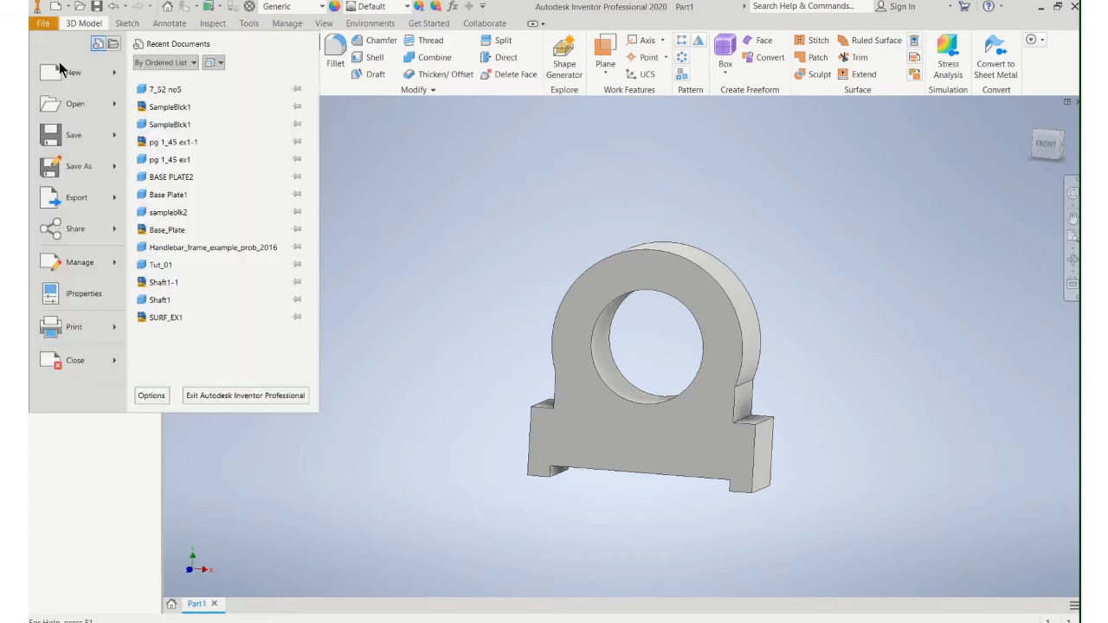
left_click(90, 161)
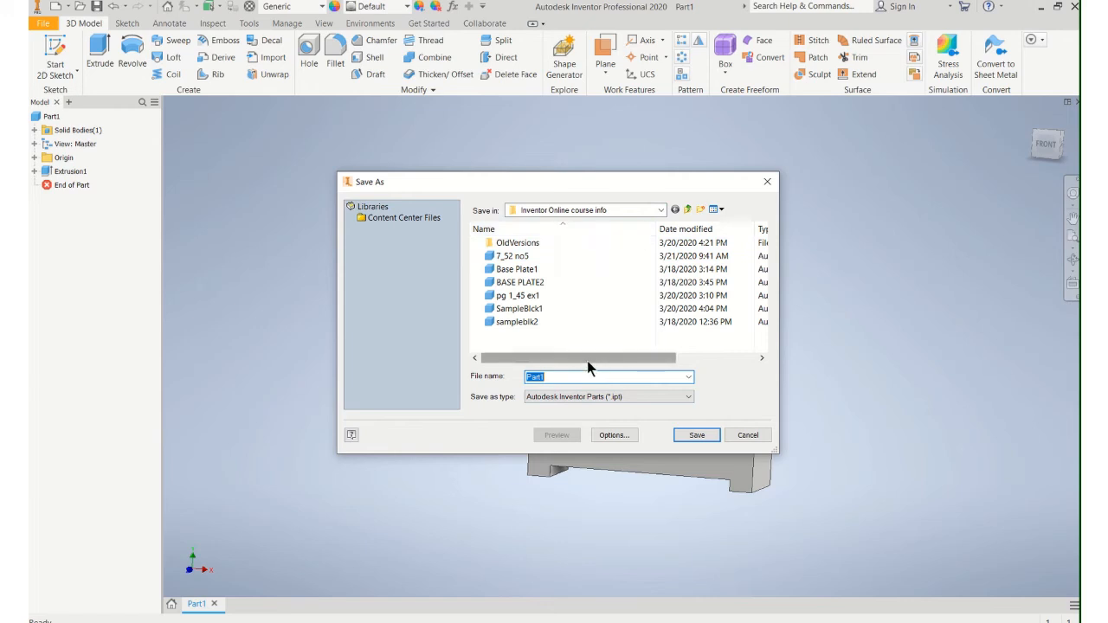
type("pg")
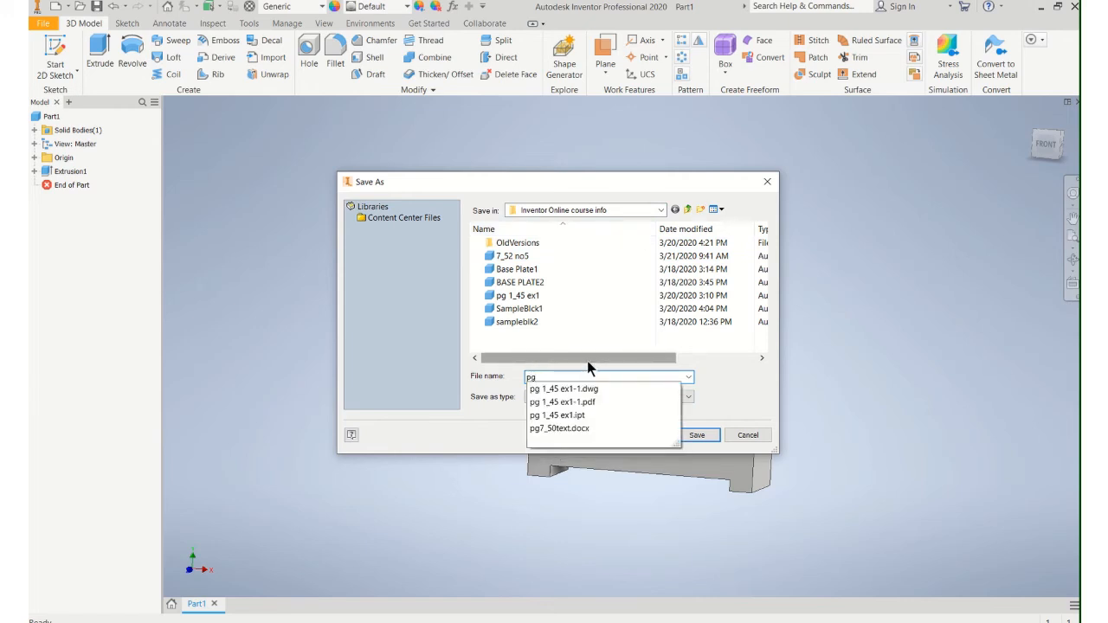
type(" 9")
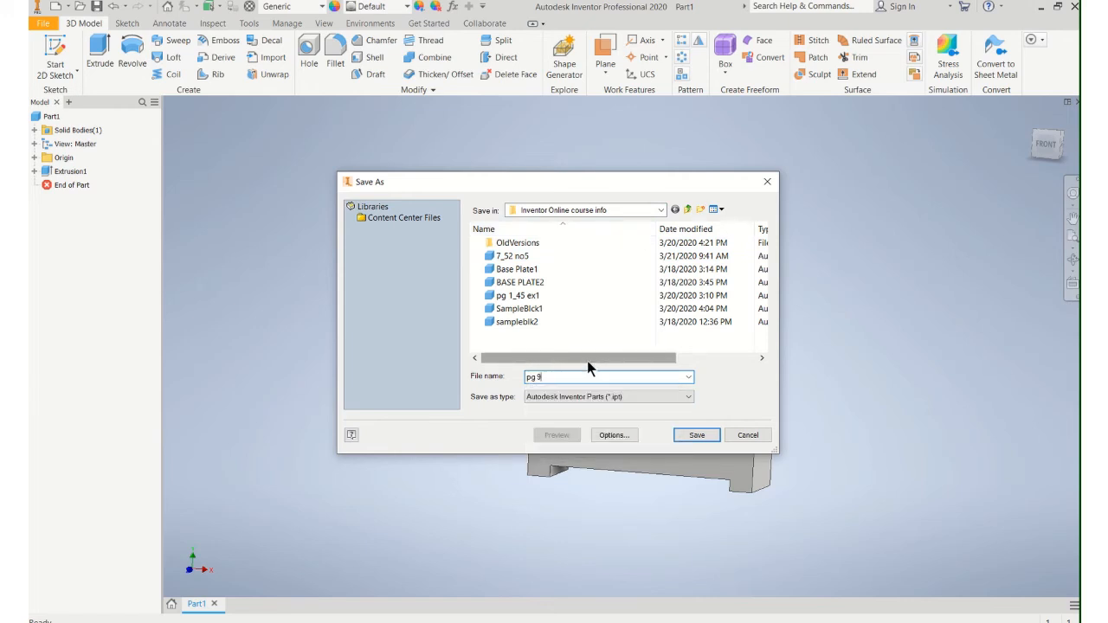
type("_25Ex5")
left_click(696, 436)
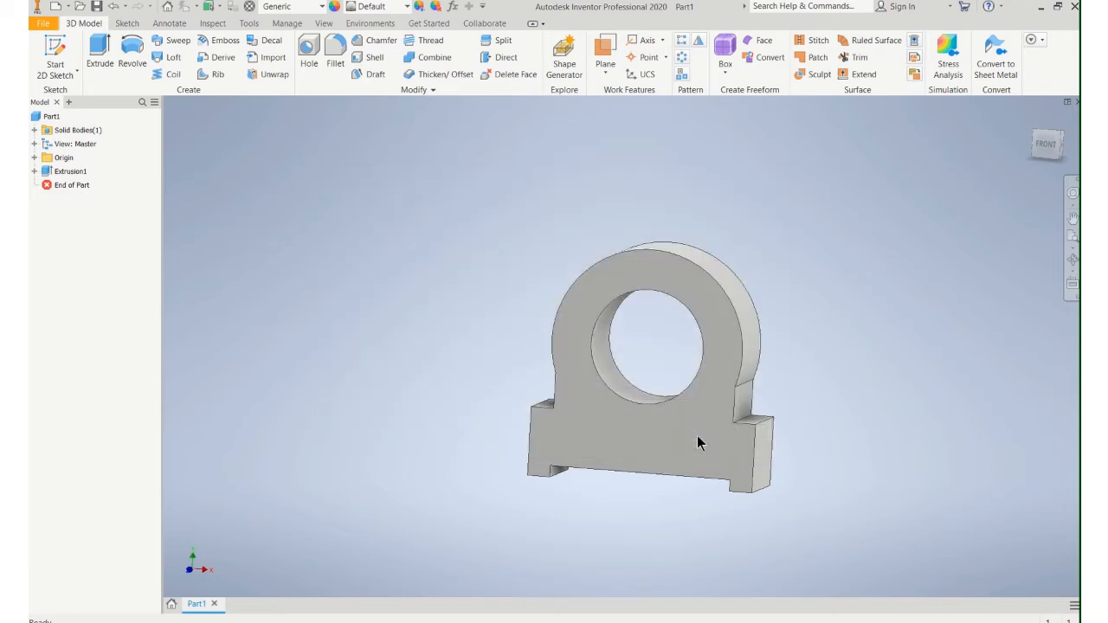
Create a new drawing from the English ANSI (in).dwg template.
left_click(49, 27)
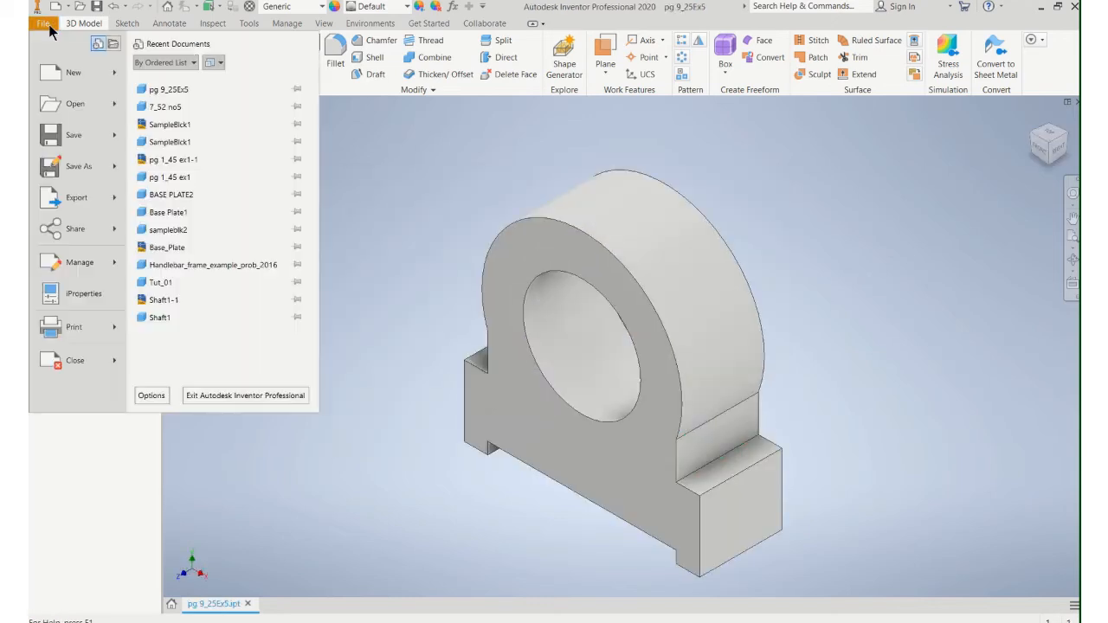
left_click(78, 78)
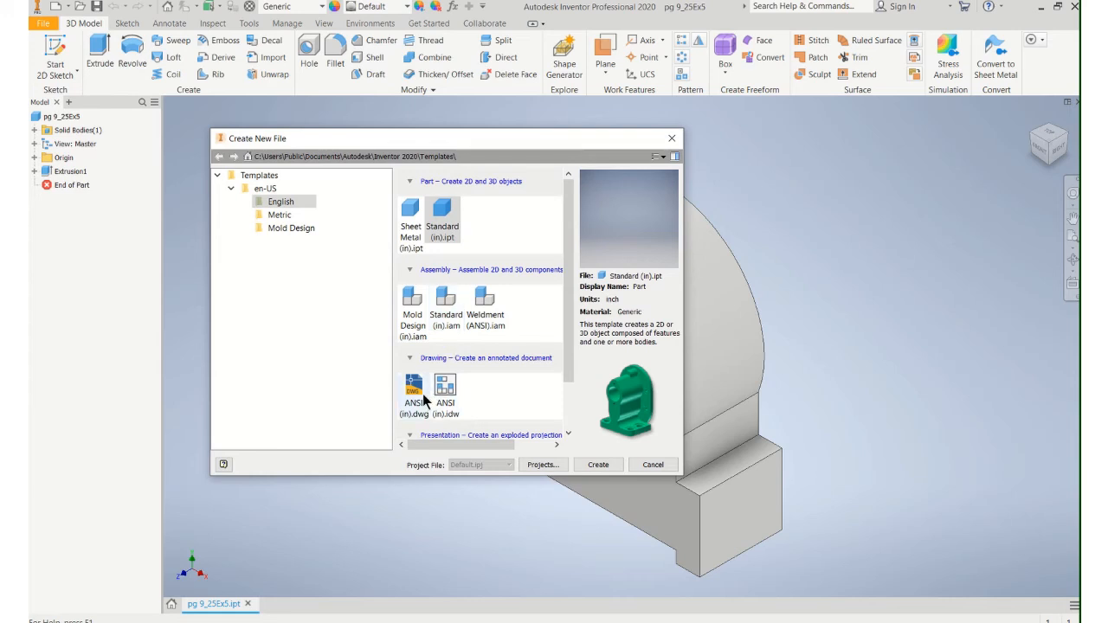
left_click(422, 394)
left_click(586, 465)
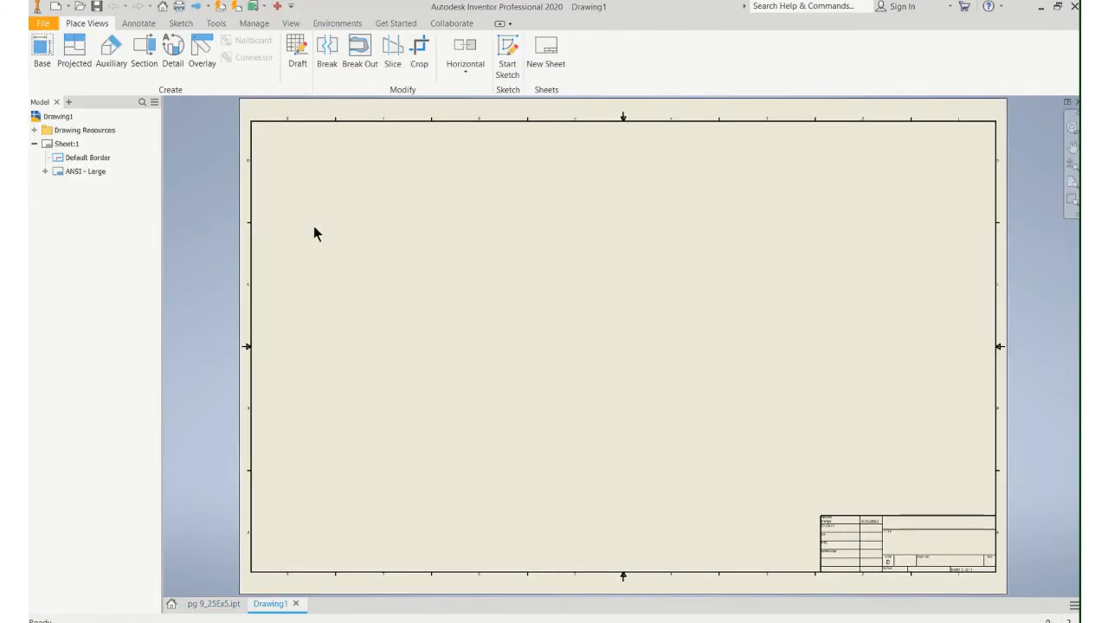
Add a sheet from the "B size, 2 view" sheet format, showing the pg 9_25Ex5 part.
left_click(35, 130)
left_click(45, 144)
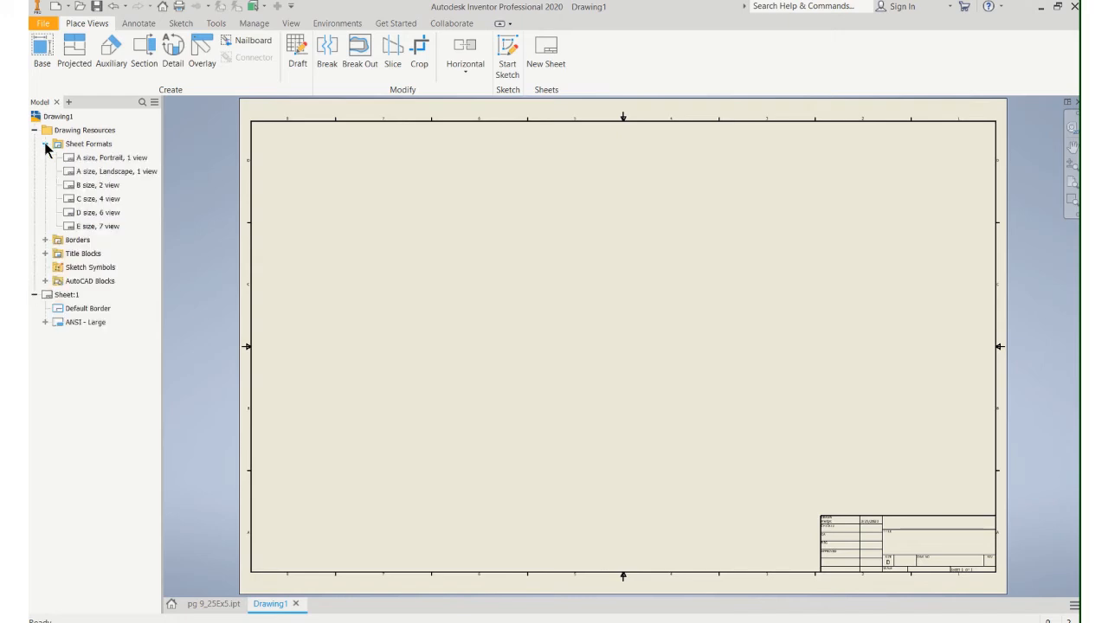
double_click(92, 185)
left_click(237, 165)
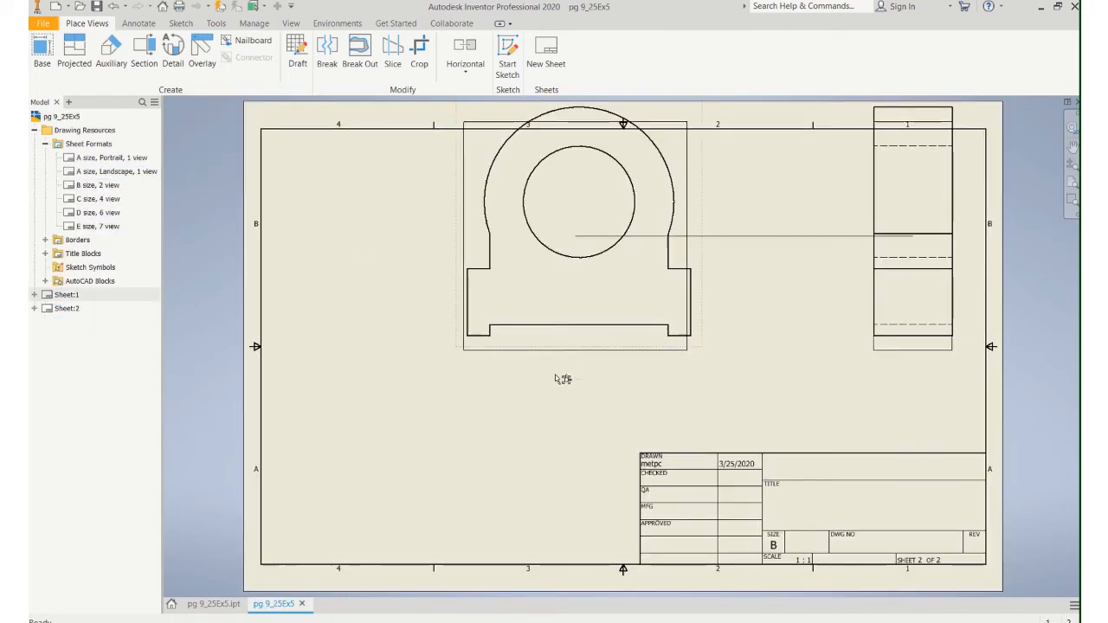
Scale the front view to 1/2 and reposition the front and side views lower and closer together above the title block.
left_click_drag(875, 417, 648, 421)
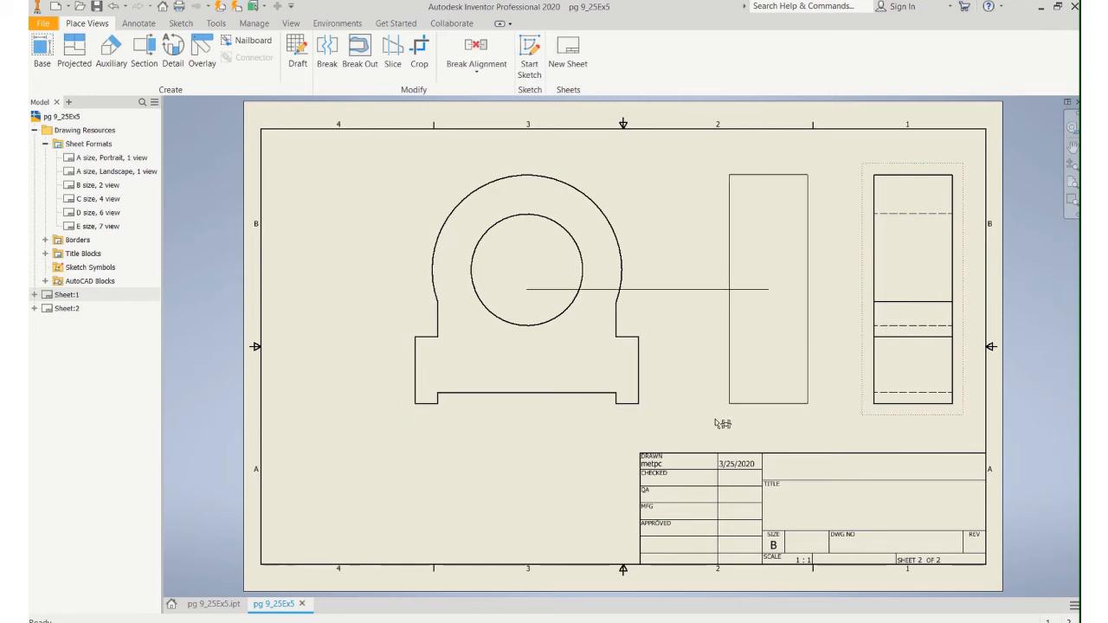
right_click(477, 404)
left_click(483, 438)
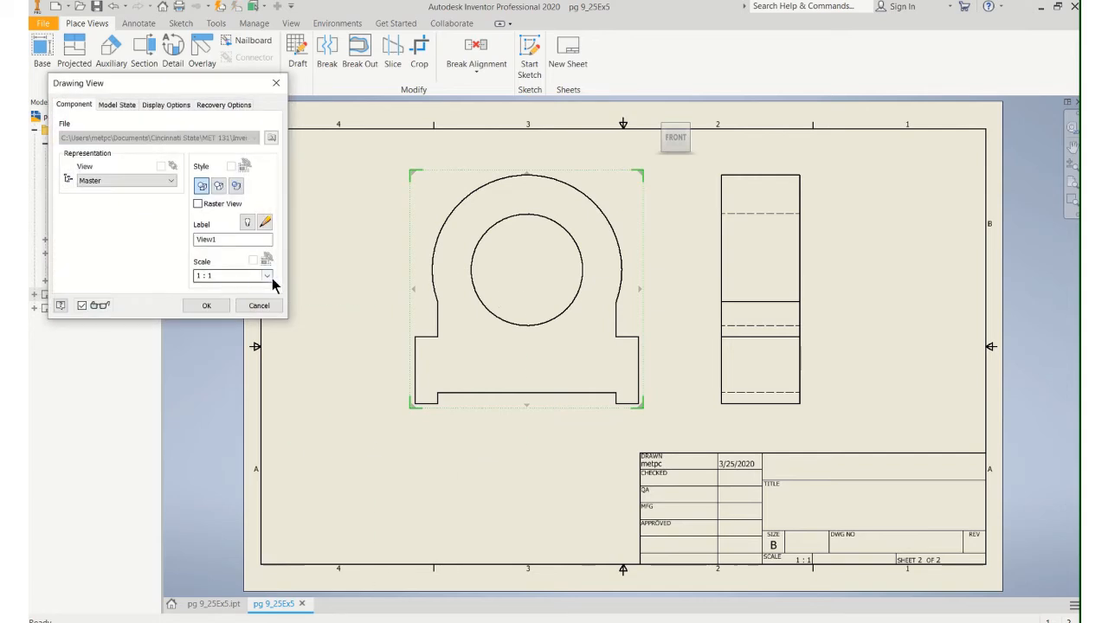
left_click(267, 275)
left_click(225, 300)
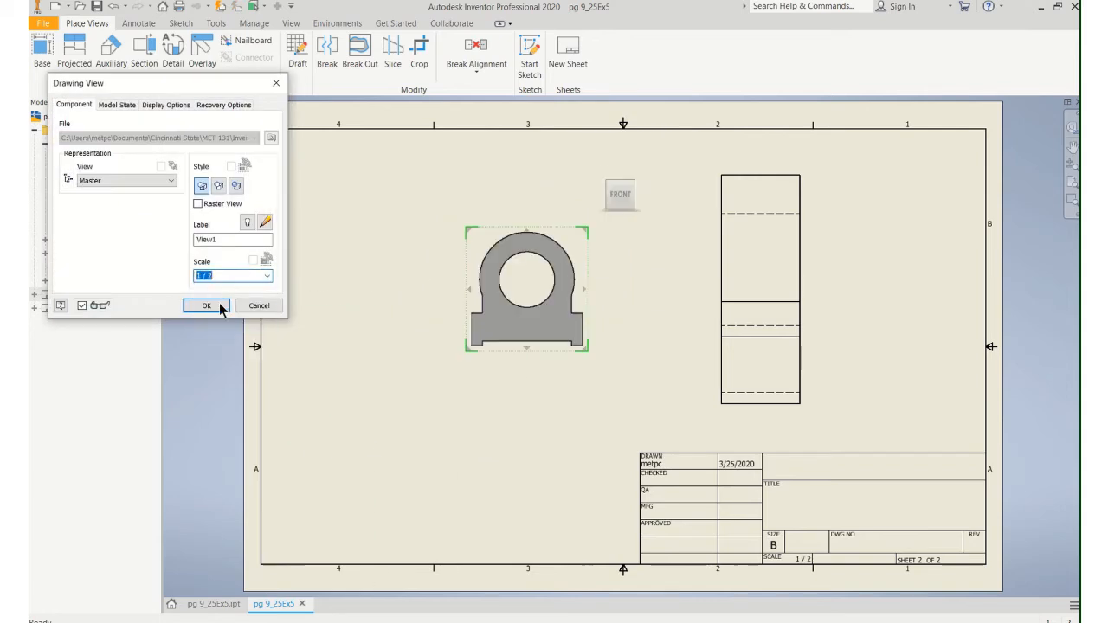
left_click(216, 309)
left_click_drag(534, 362, 457, 413)
left_click_drag(677, 407, 614, 400)
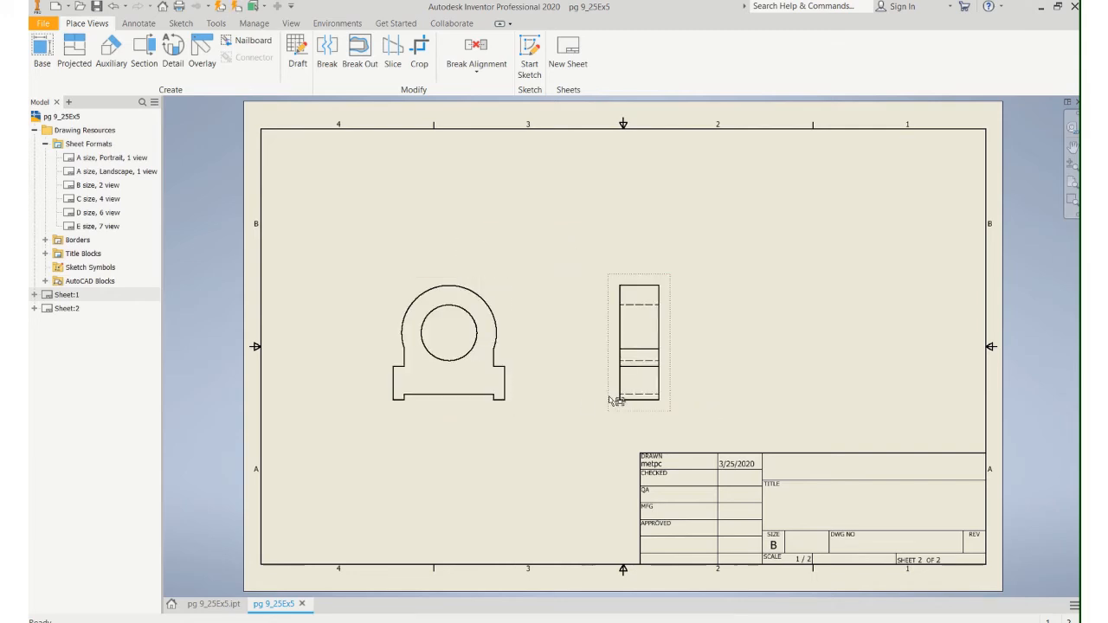
left_click(85, 66)
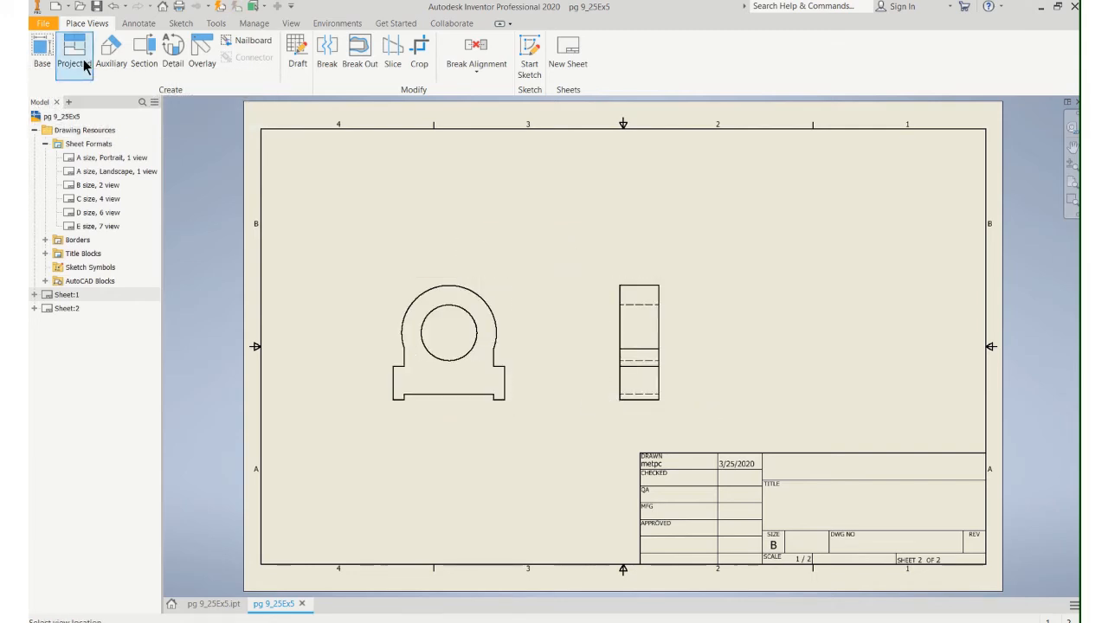
left_click(450, 311)
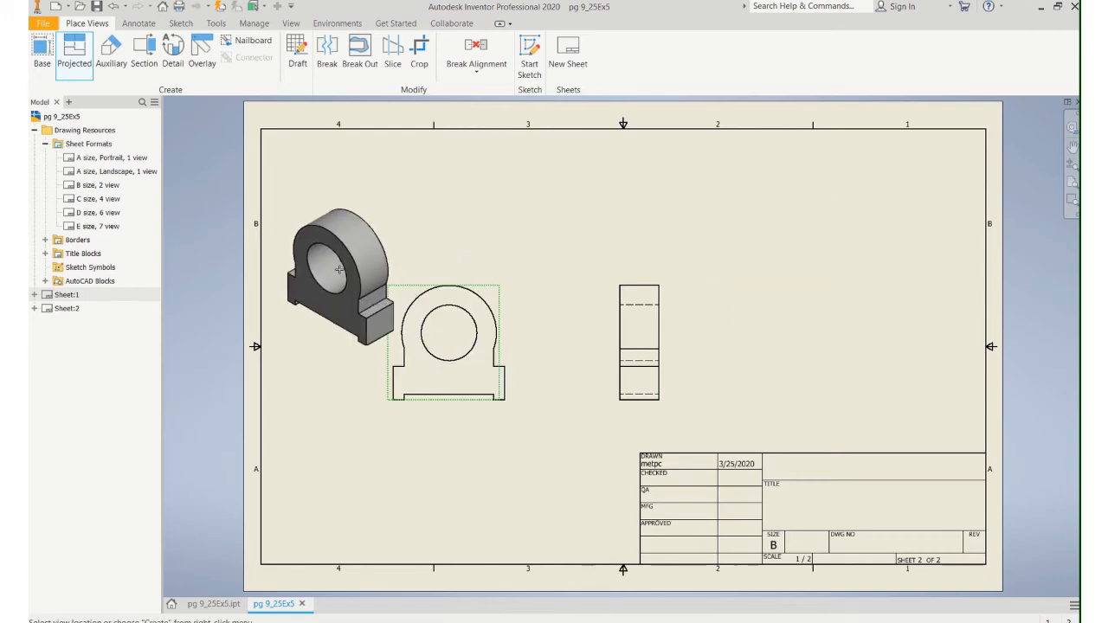
key("Escape")
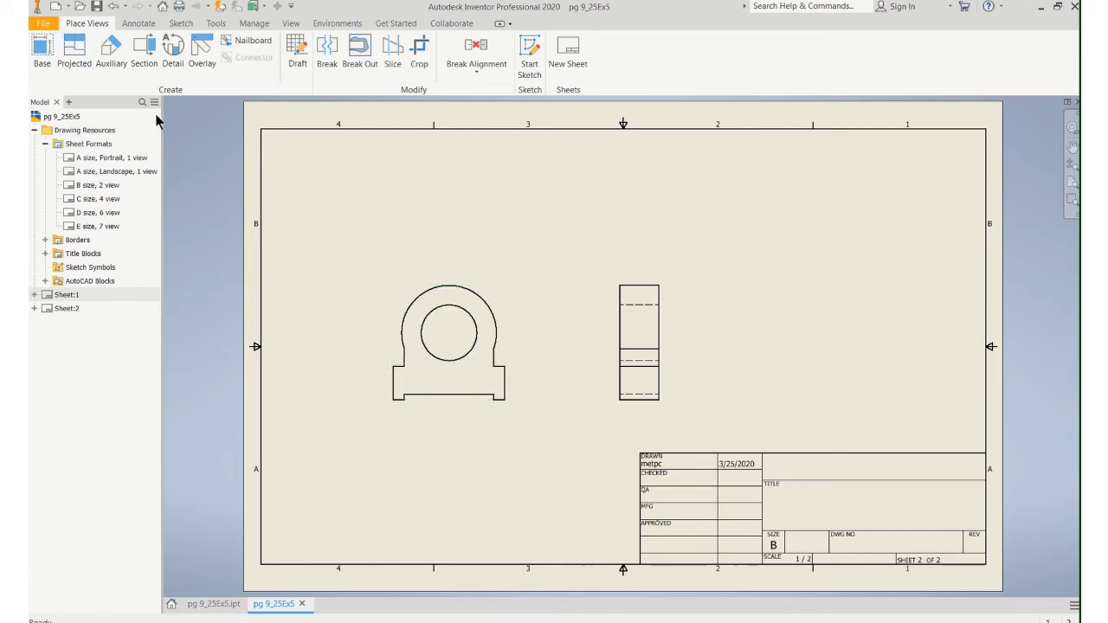
Project a top view above the front view and an isometric view into the sheet's upper-right area.
left_click(75, 51)
left_click(429, 319)
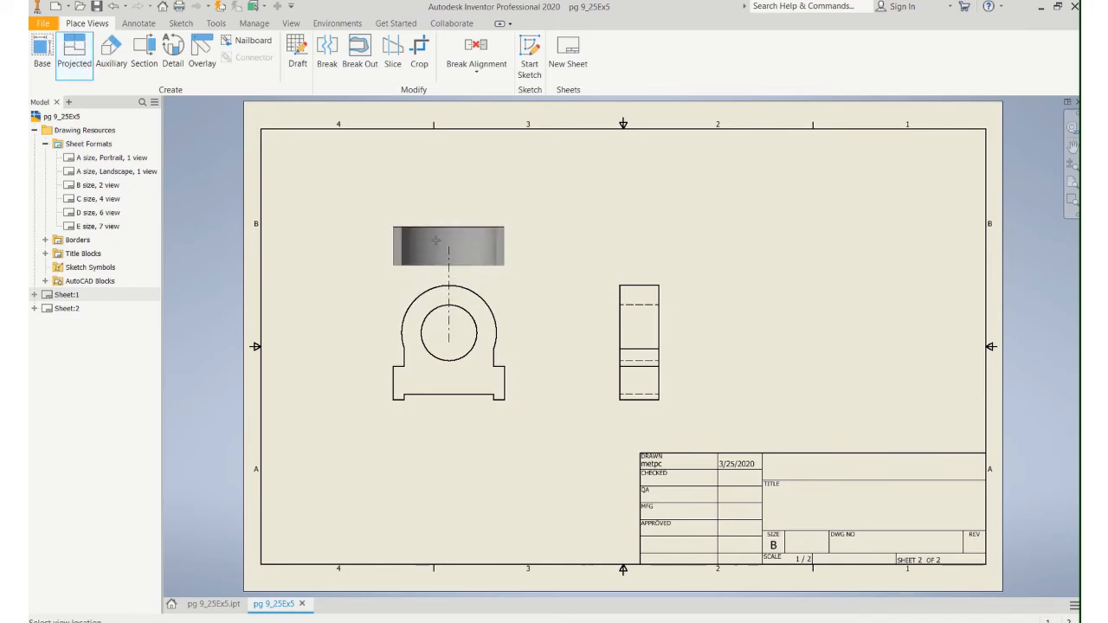
left_click(438, 215)
left_click(779, 229)
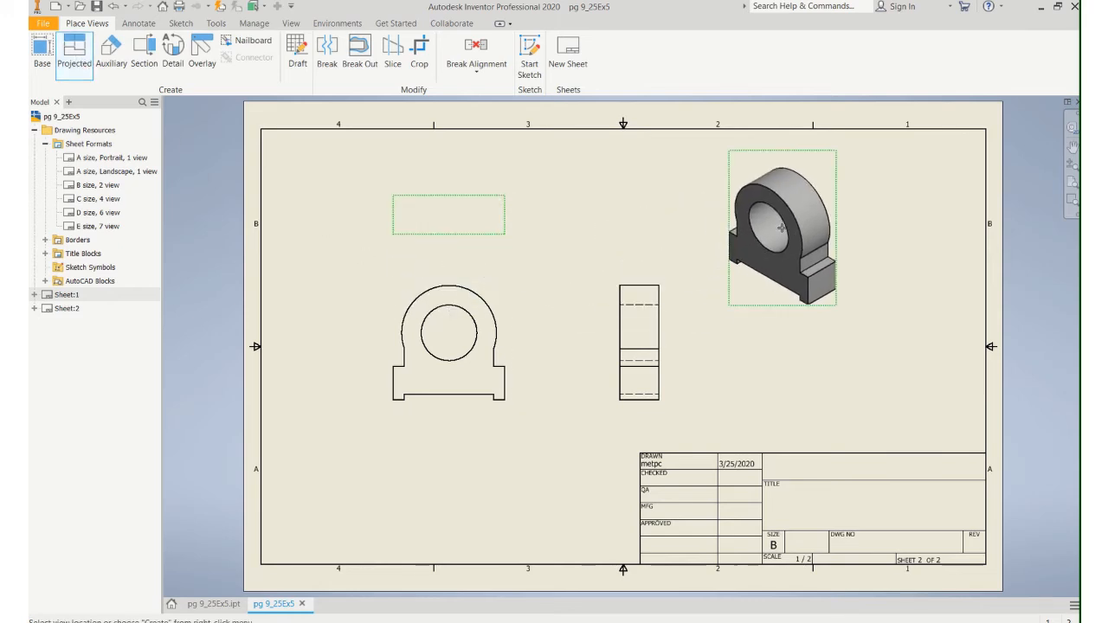
right_click(782, 229)
left_click(828, 229)
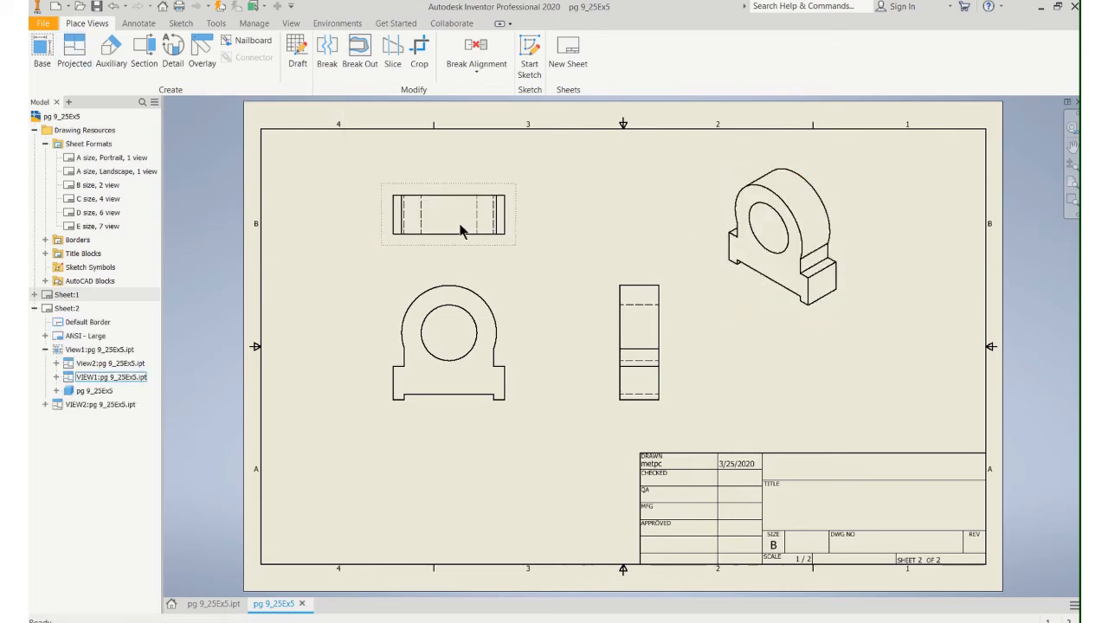
Add a center mark to the hole in the front view and bisecting centerlines to the hole in the top and side views.
left_click(136, 24)
left_click(577, 56)
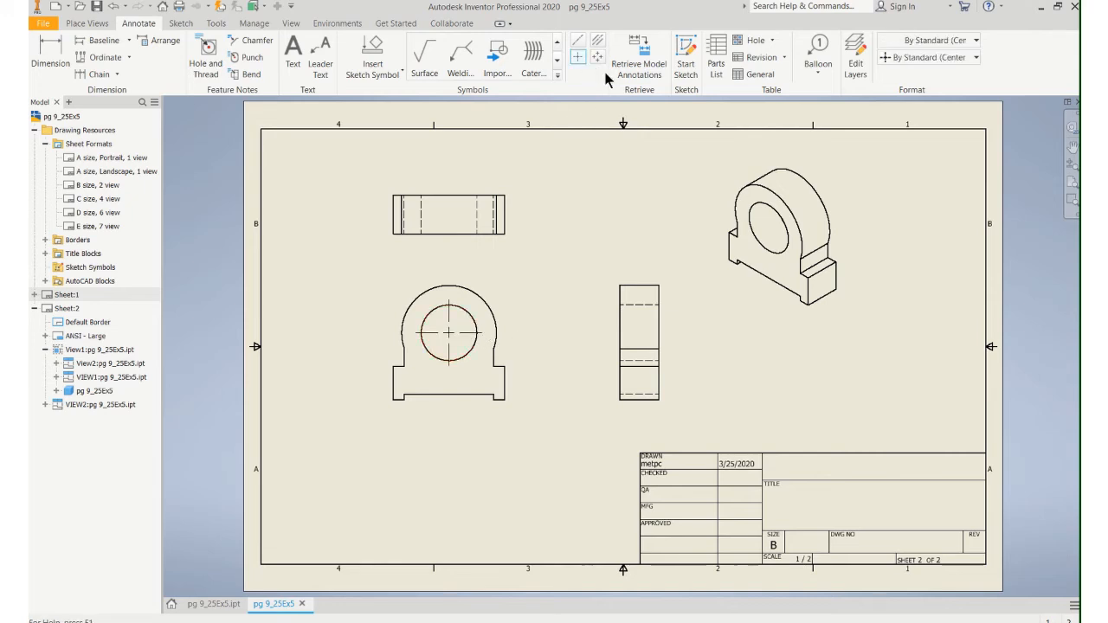
left_click(597, 40)
Dimension the base recess width in the front view, placing the dimension below the base.
left_click(52, 52)
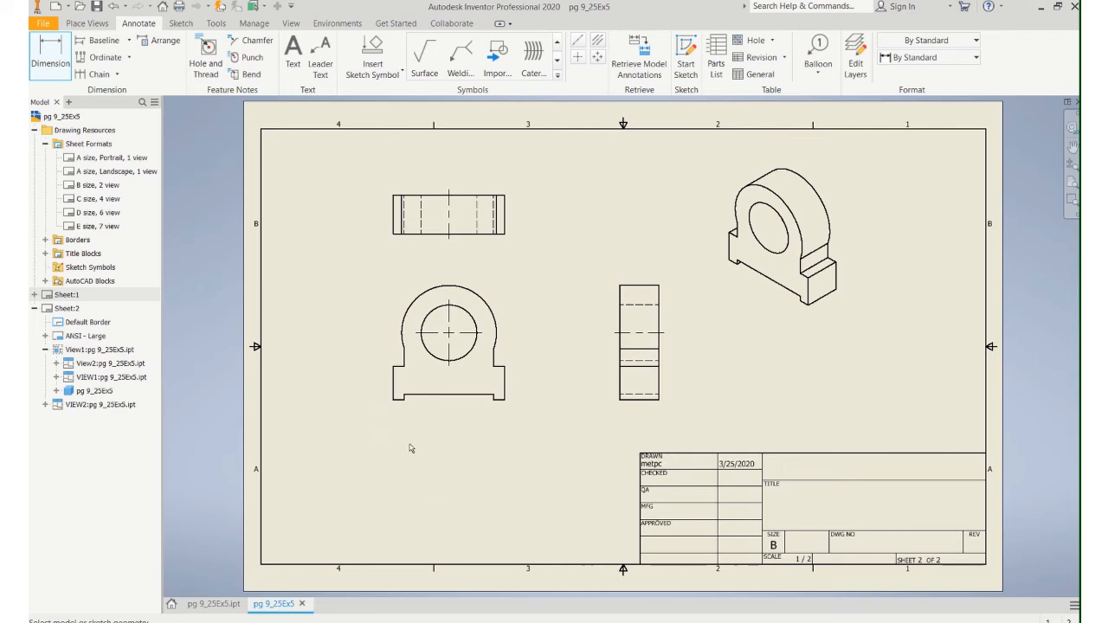
left_click(431, 399)
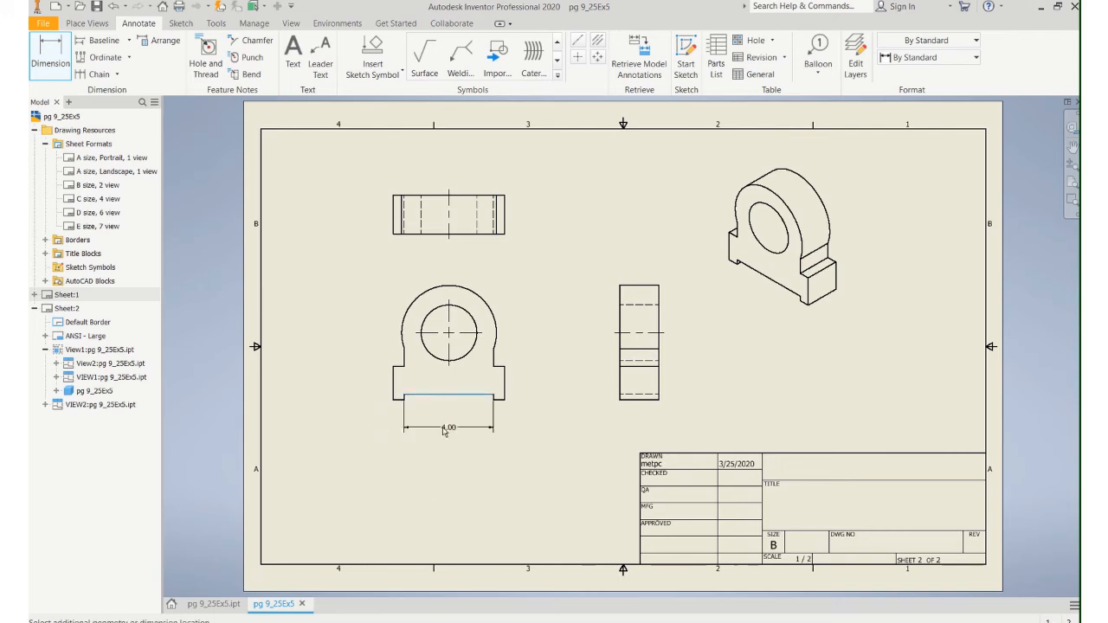
left_click(446, 428)
Dimension the right foot's width in the front view, in line with the recess width dimension.
scroll(499, 412, "up", 3)
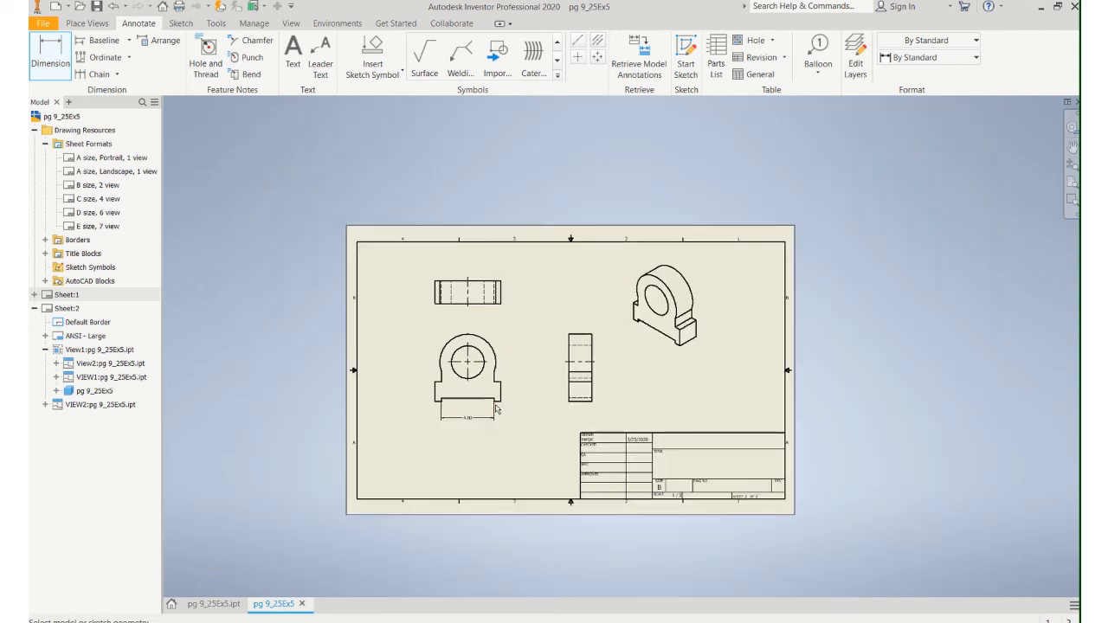
scroll(499, 412, "down", 5)
left_click(490, 383)
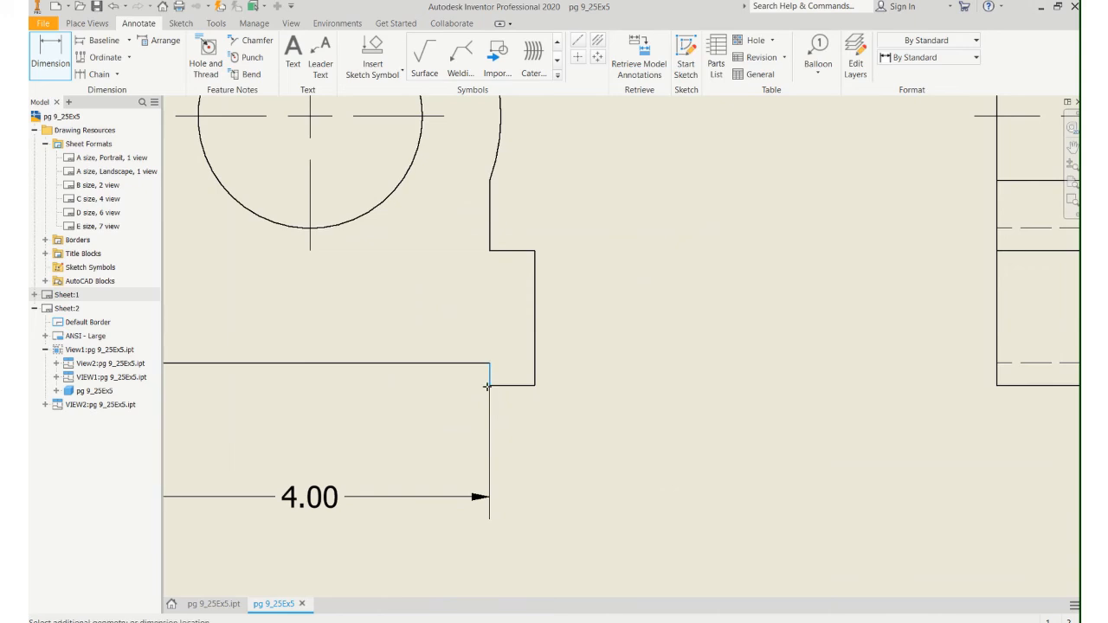
left_click(533, 386)
left_click(521, 497)
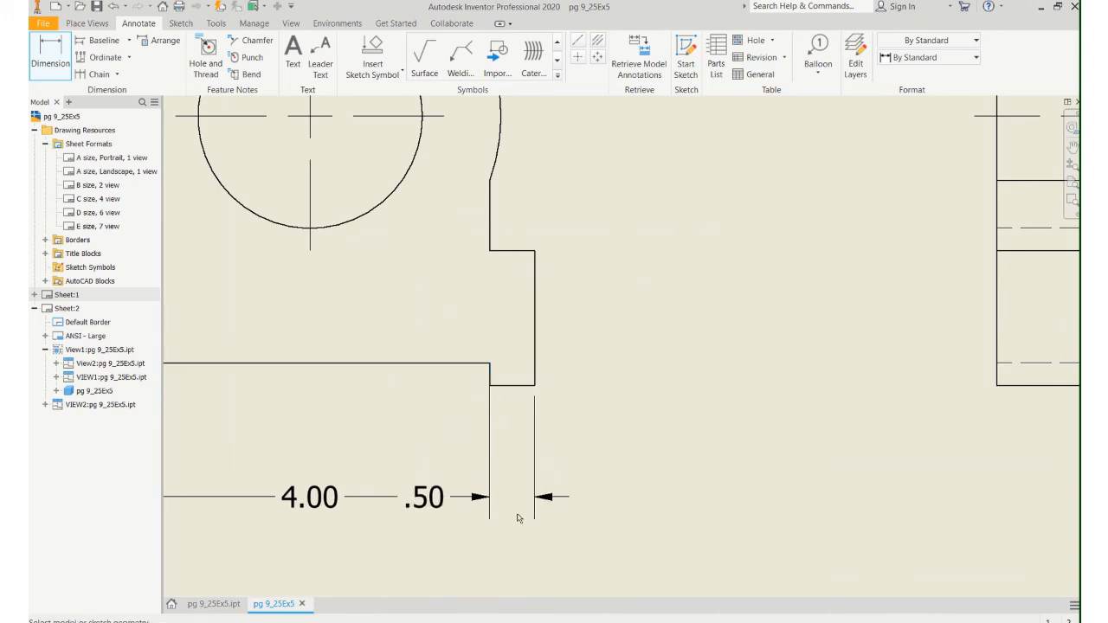
Move the right foot's width dimension text outside its extension lines, to the right of the foot.
left_click(565, 512)
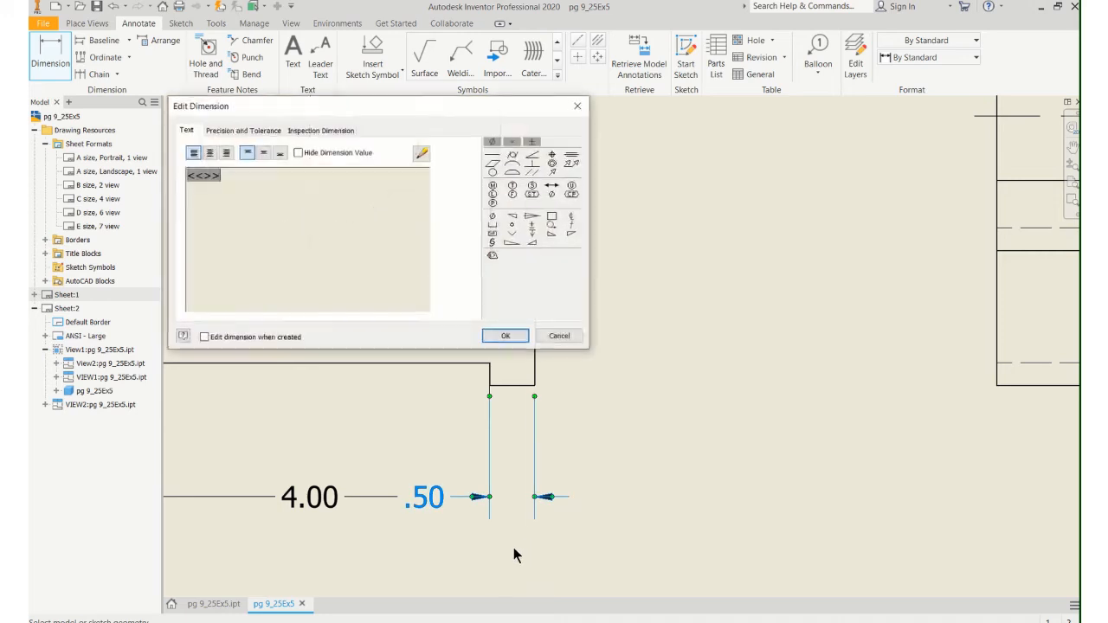
key("Escape")
key("Escape")
left_click_drag(452, 500, 573, 500)
left_click(595, 459)
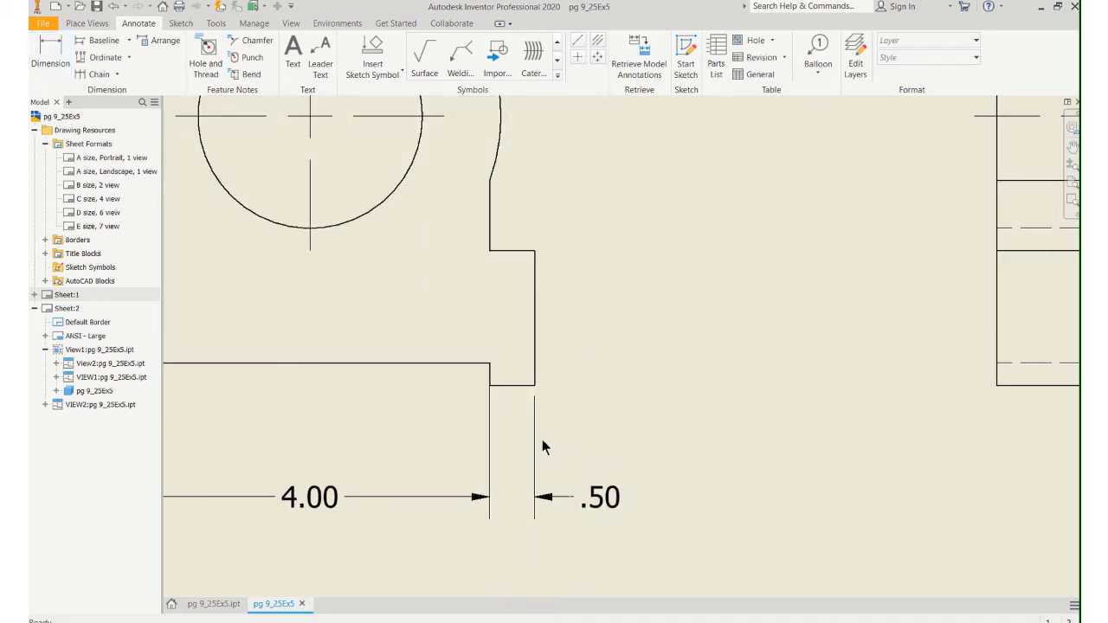
Dimension the height from the right foot's bottom edge to the hole's center, placed to the right of the front view.
scroll(446, 381, "up", 3)
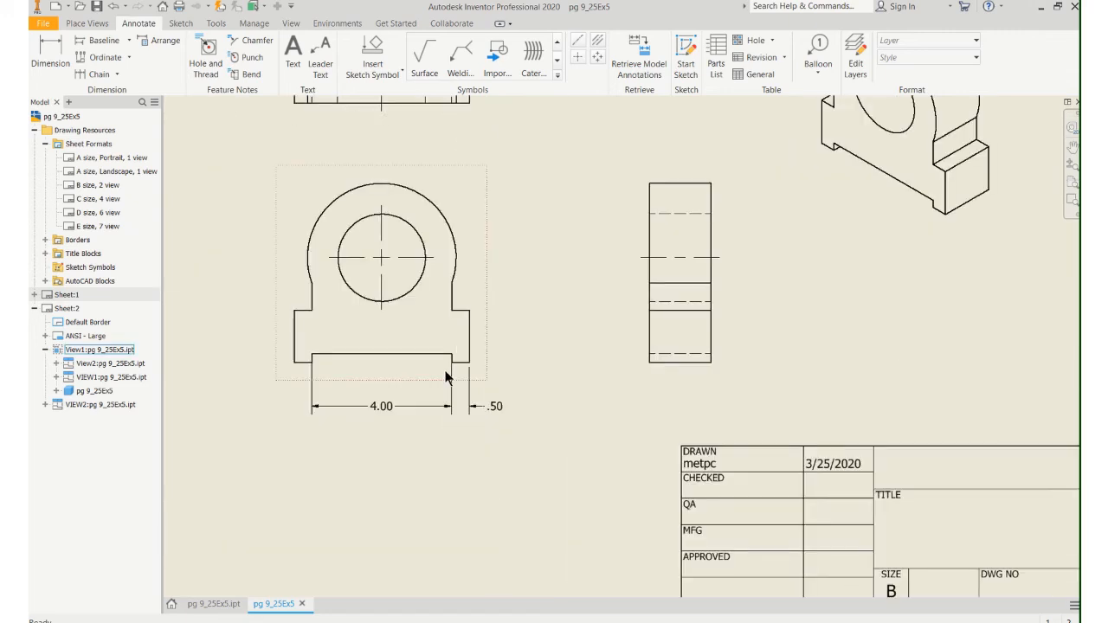
left_click(50, 51)
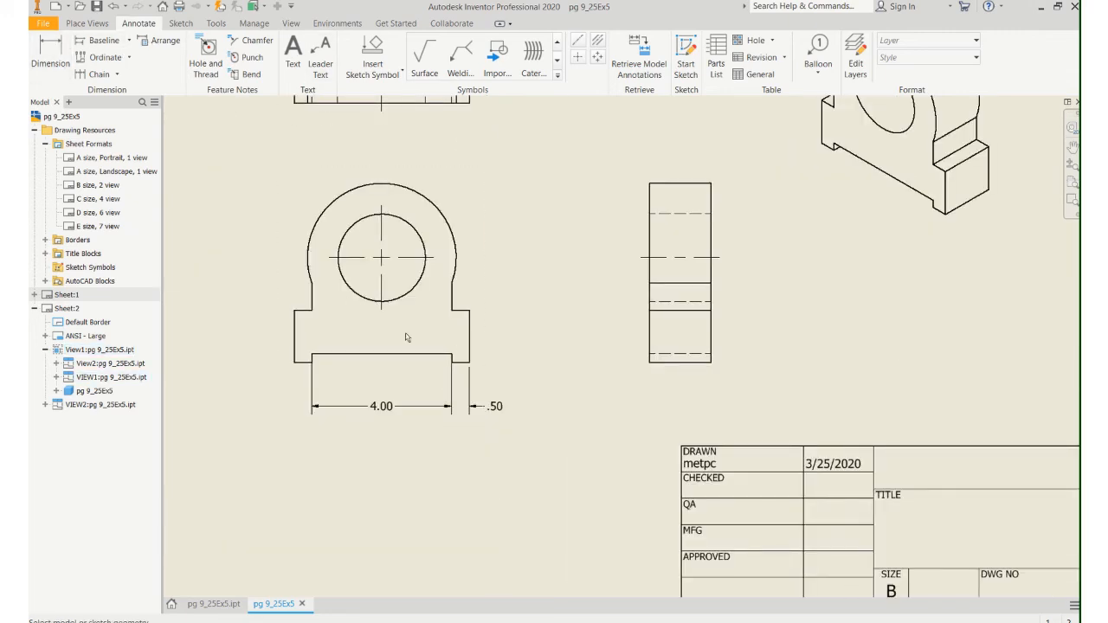
left_click(470, 363)
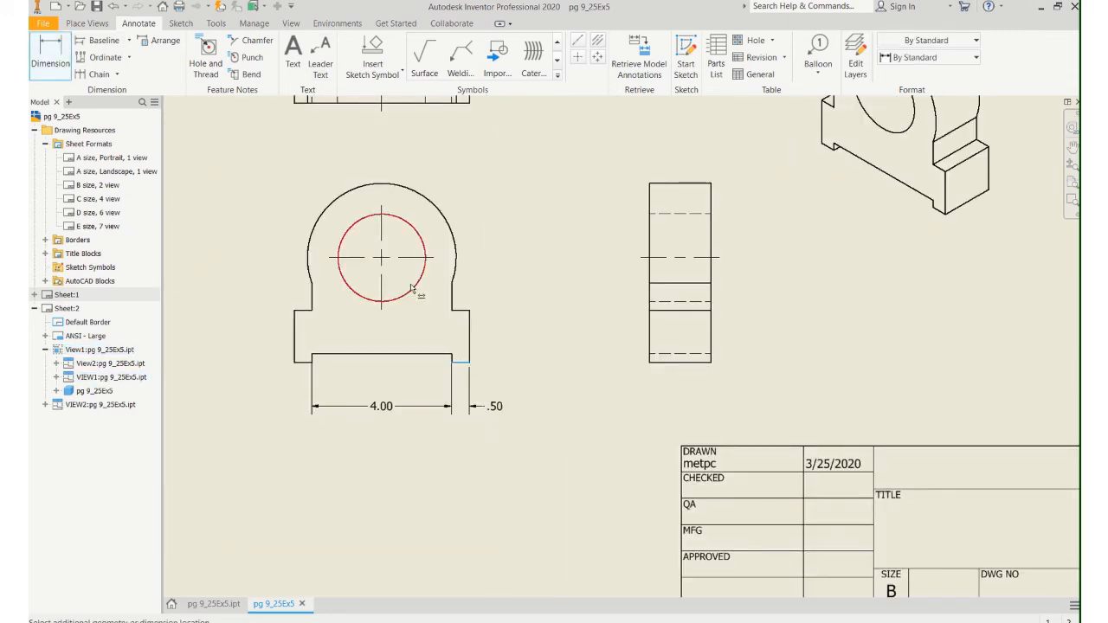
left_click(430, 258)
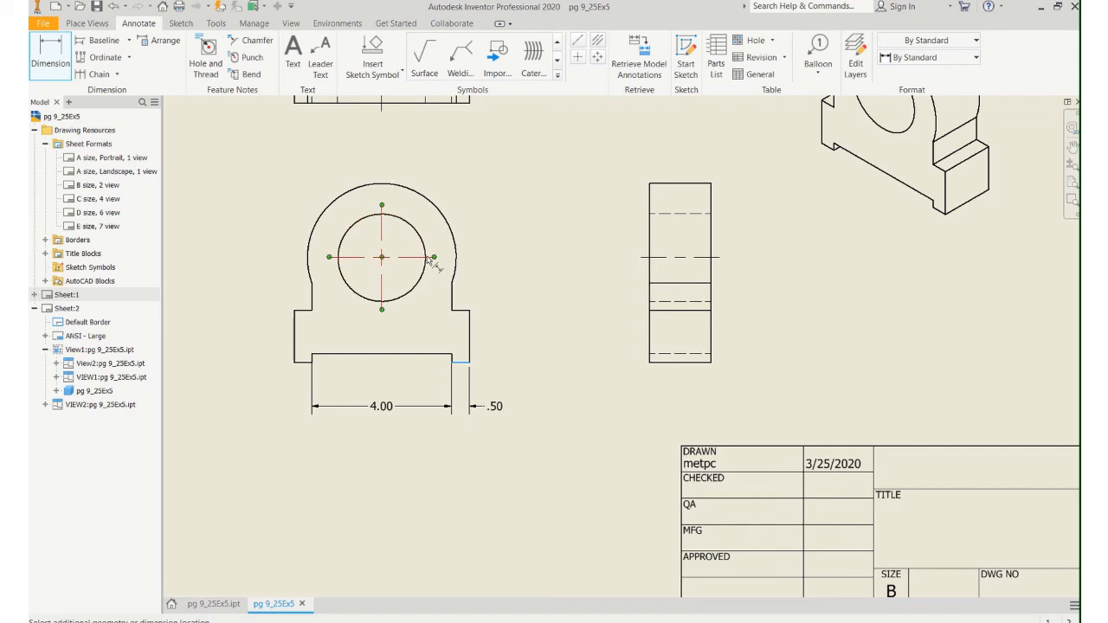
left_click(535, 290)
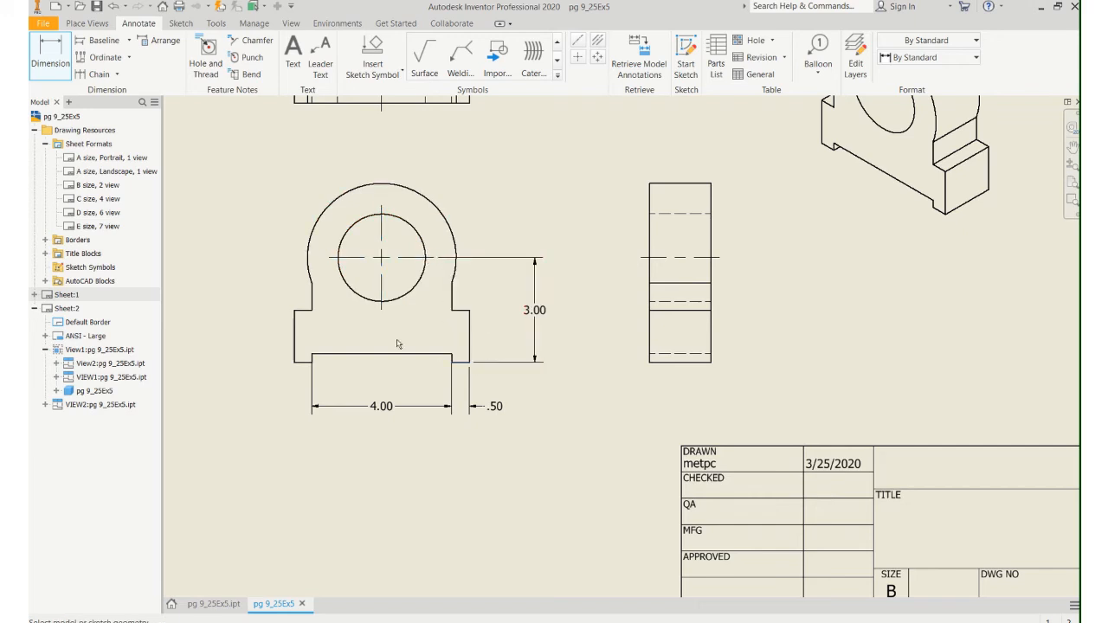
Try to dimension the height of the left foot's outer edge in the front view.
left_click(295, 340)
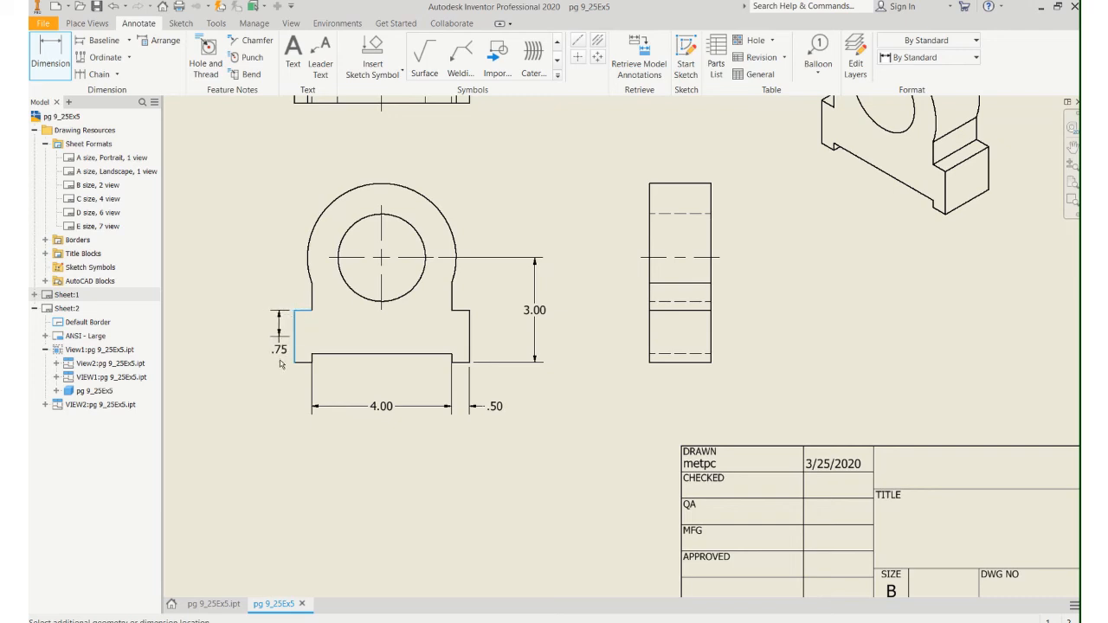
key("Escape")
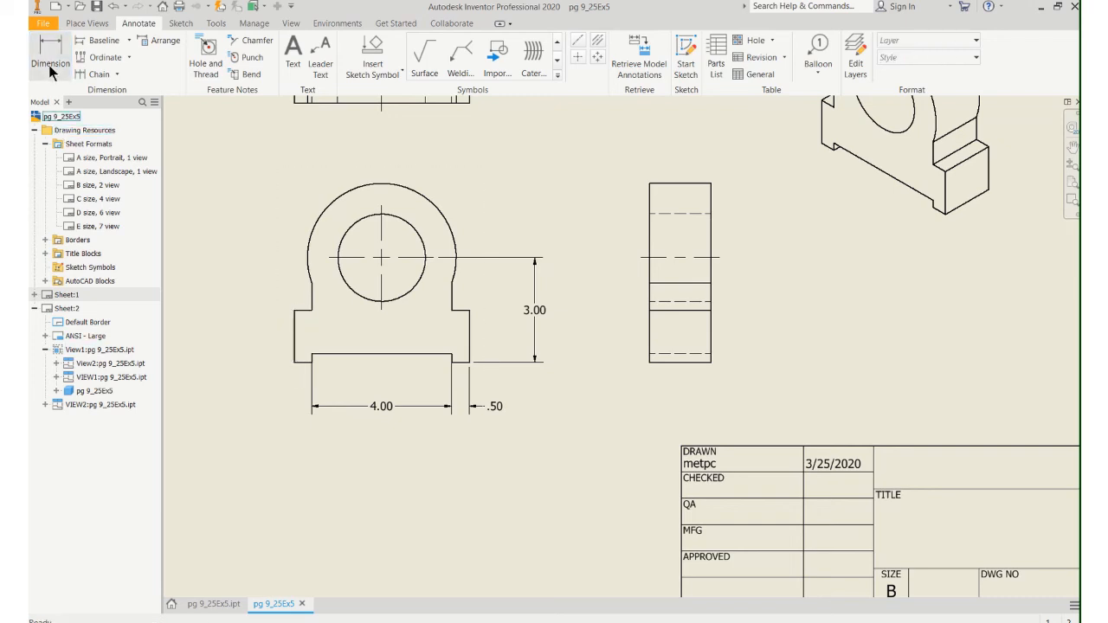
Dimension the height of the front view's left base edge and, above the view, the horizontal distance from that edge to the hole's center.
left_click(50, 69)
left_click(292, 336)
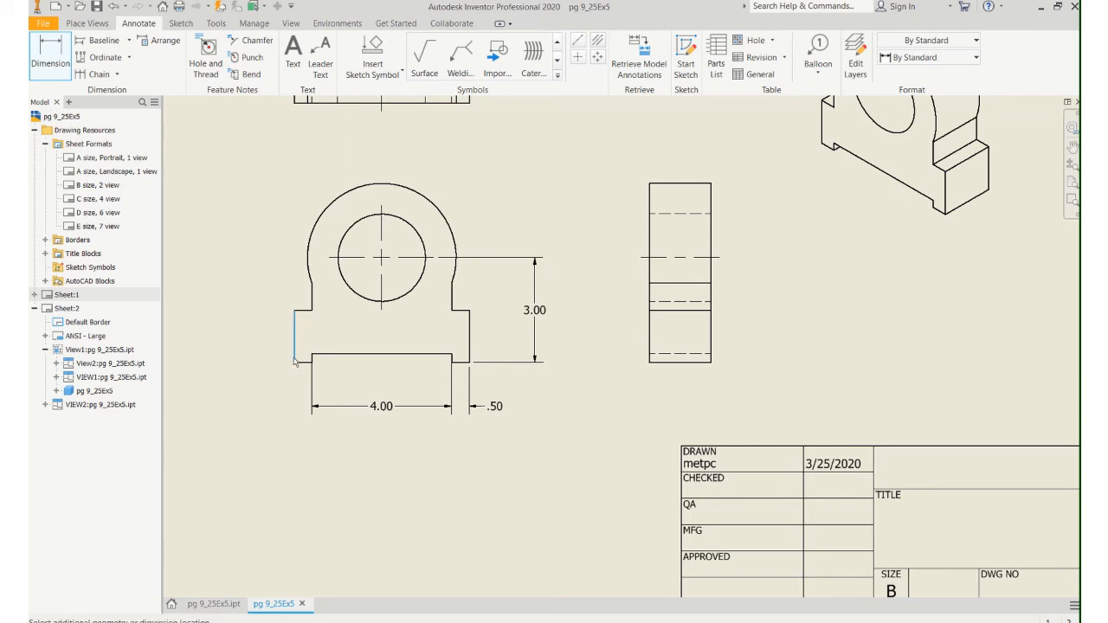
left_click(259, 347)
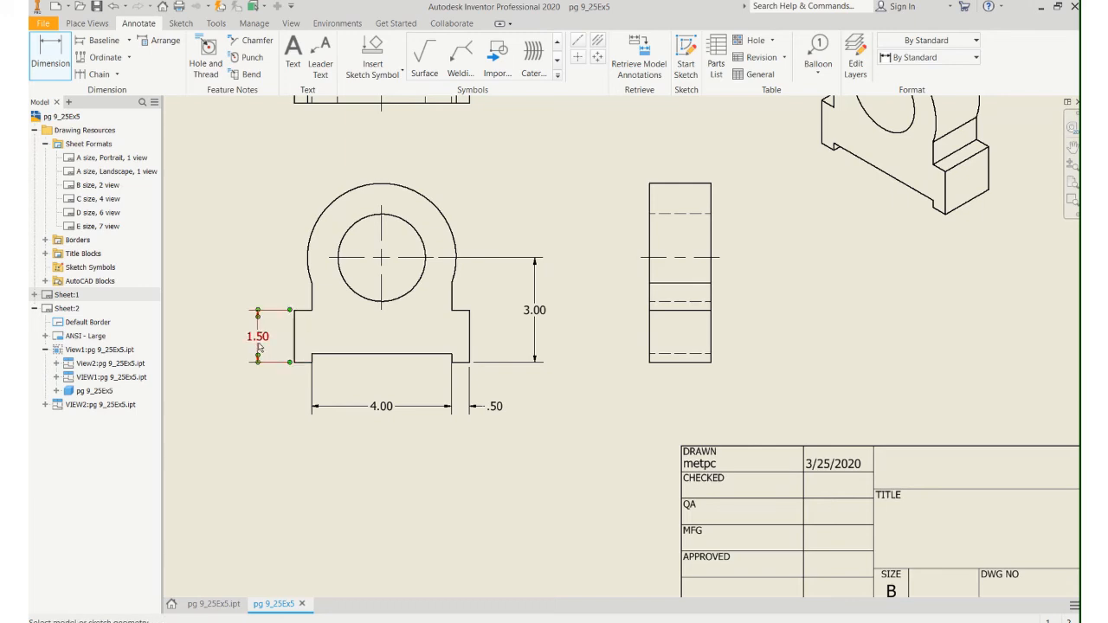
left_click(294, 311)
left_click(382, 208)
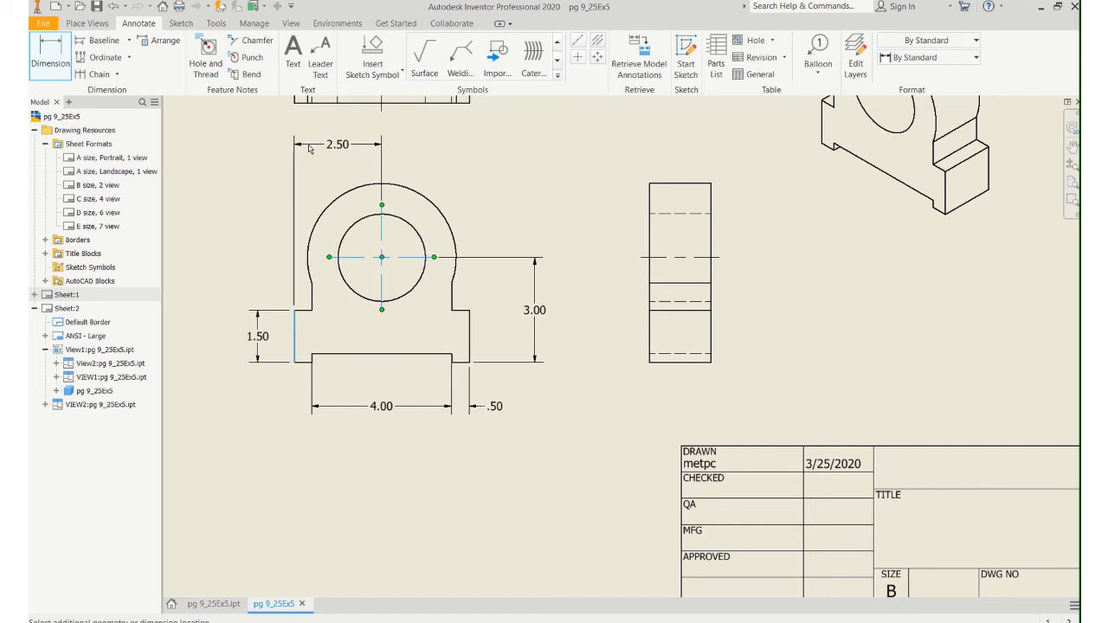
left_click(309, 152)
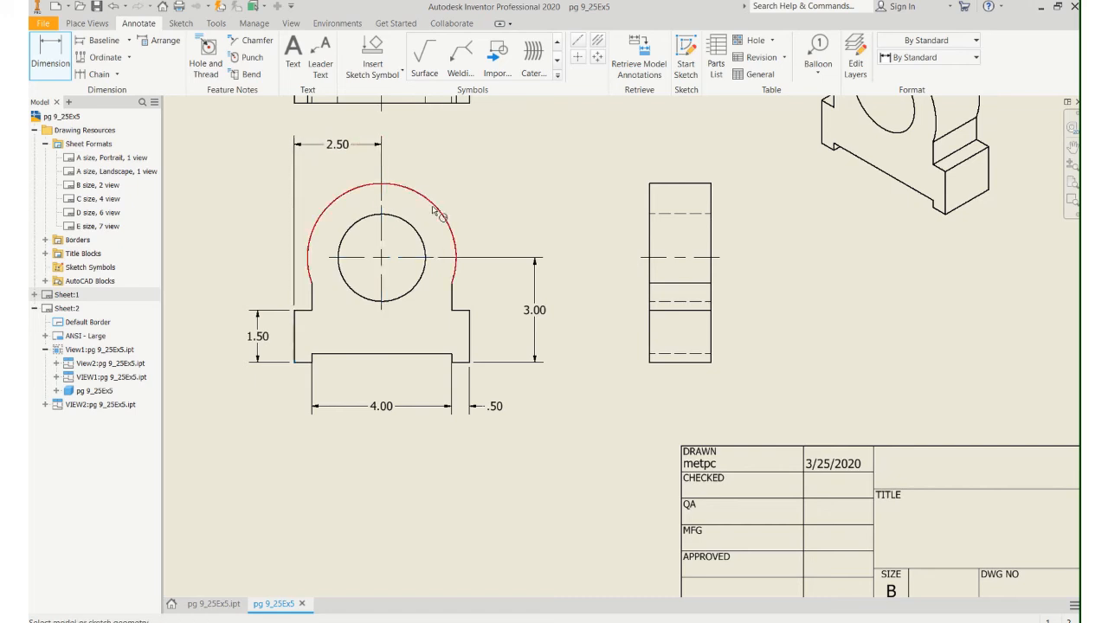
Dimension the outer arc's radius and the hole's diameter in the front view, placing both texts above and to the right.
left_click(442, 212)
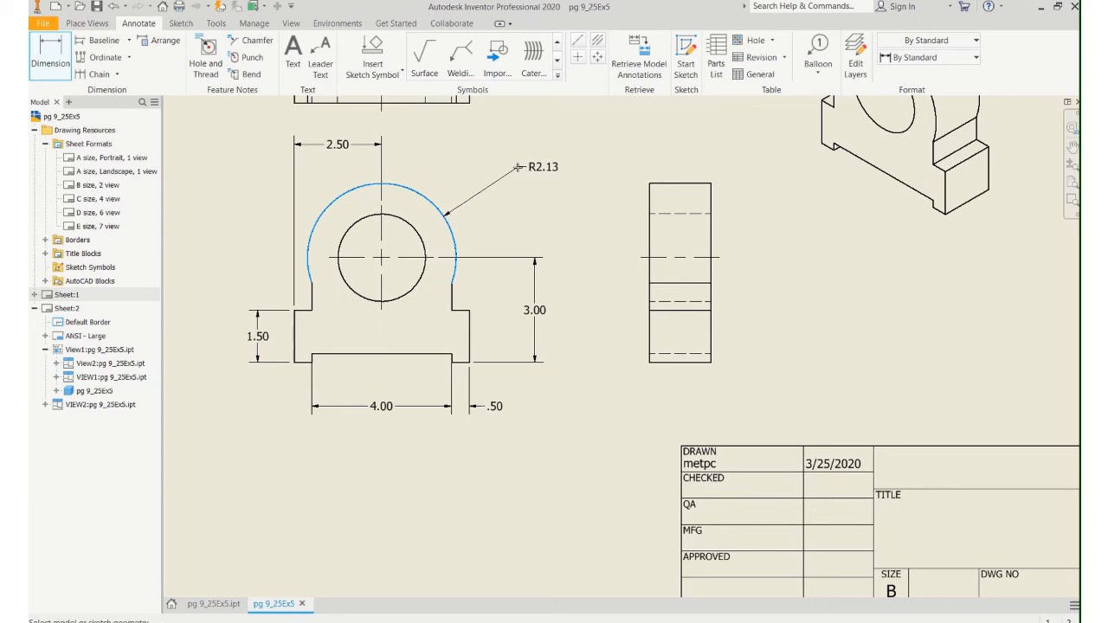
left_click(520, 170)
left_click(421, 238)
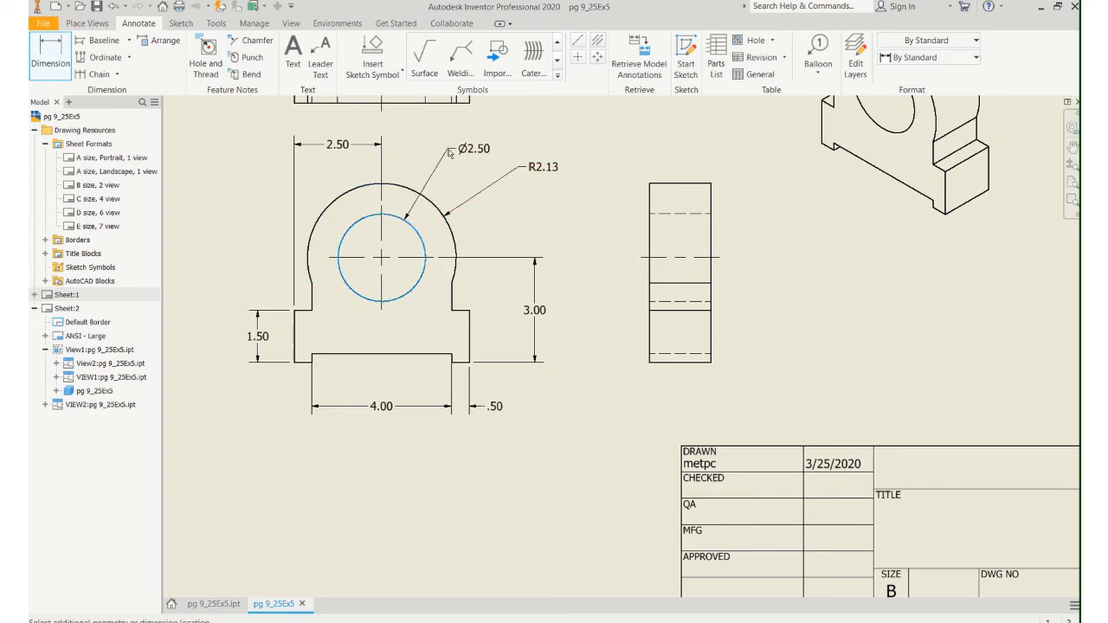
left_click(449, 150)
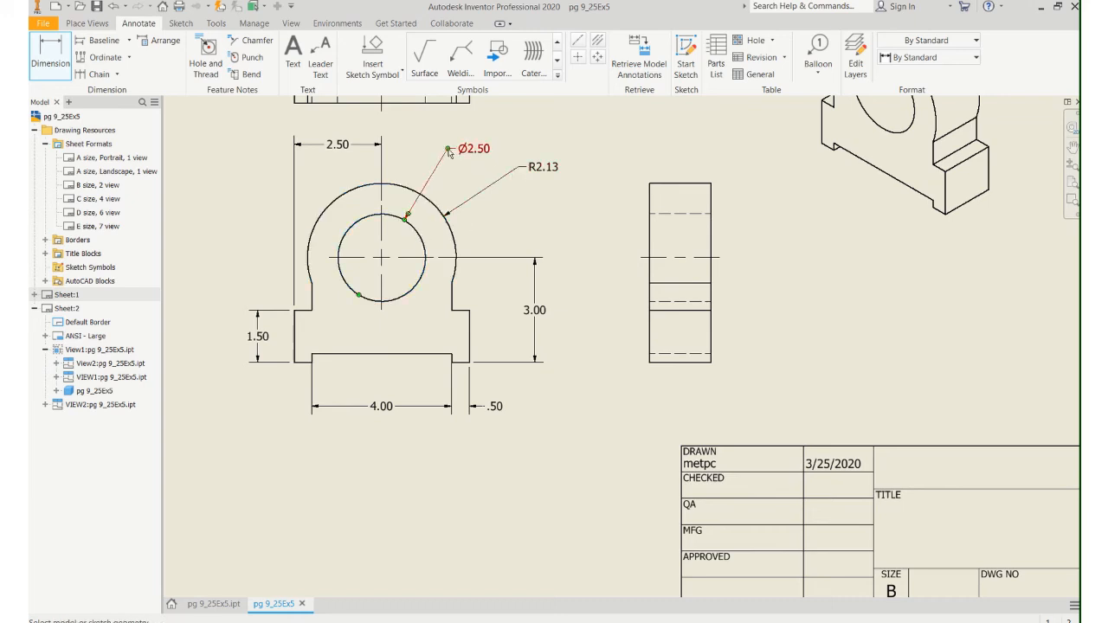
left_click(460, 310)
left_click(467, 311)
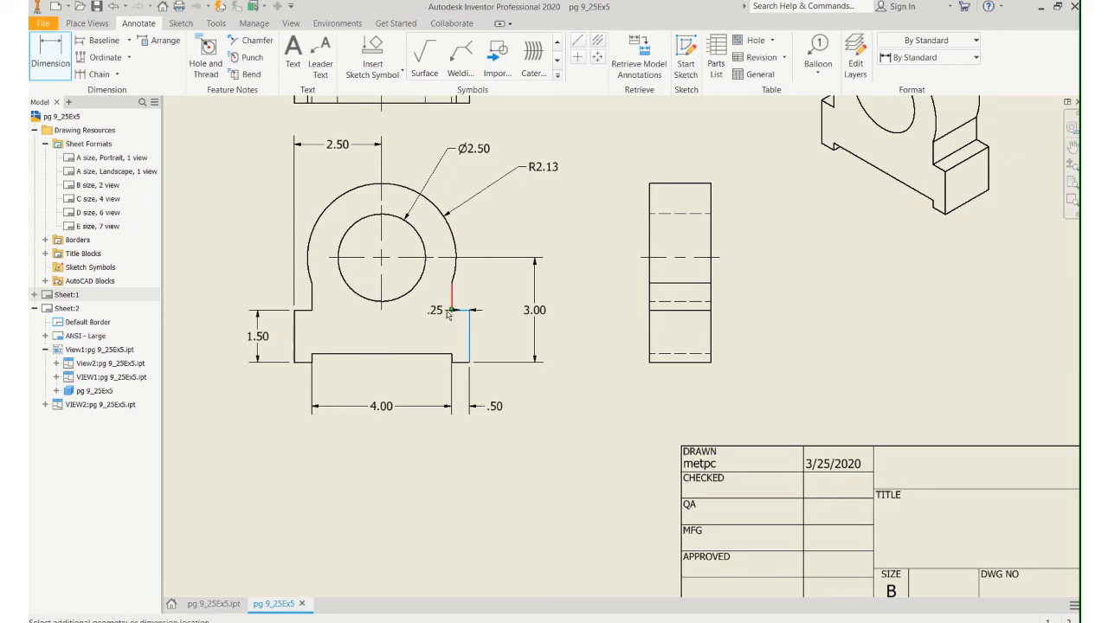
key("Escape")
Dimension the width of the base's right shoulder in the front view and move its text outside, to the right of the extension lines.
left_click(39, 57)
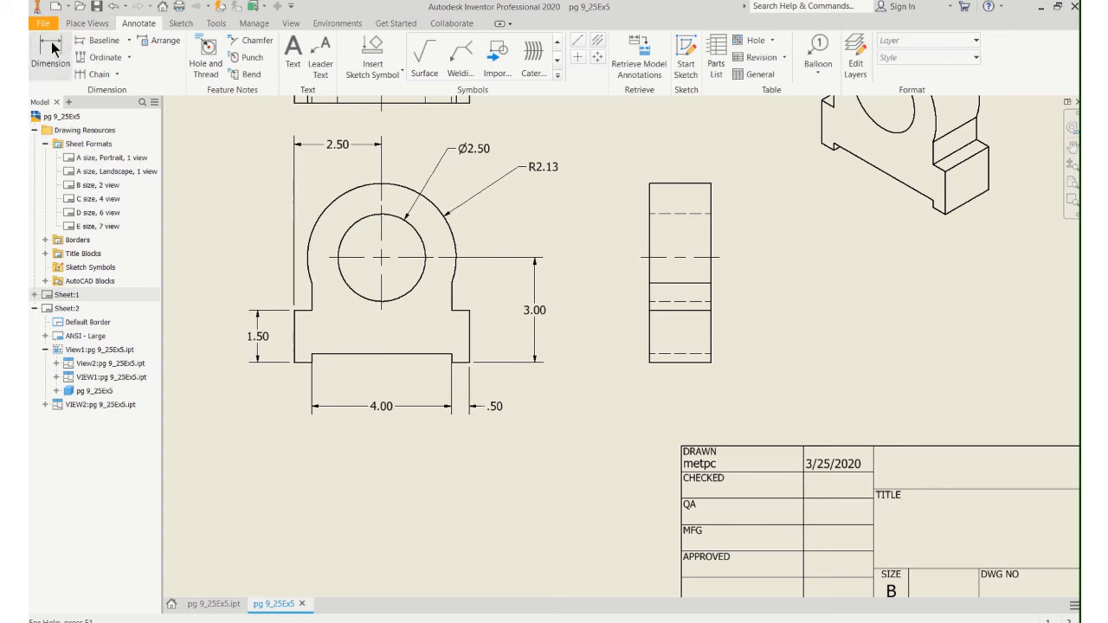
left_click(468, 311)
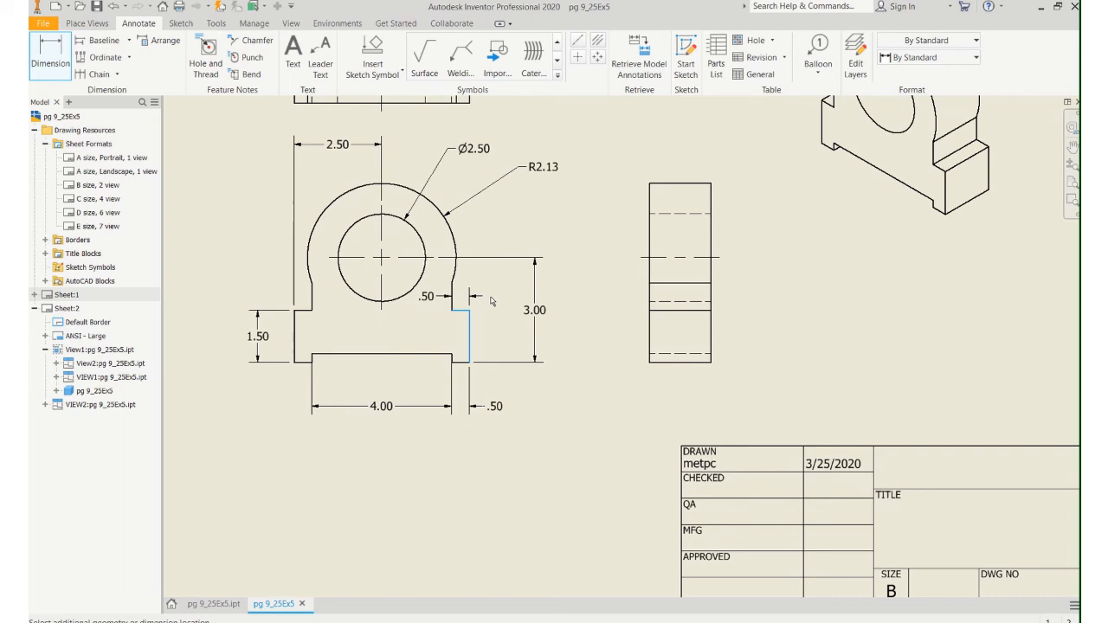
left_click(492, 298)
key("Escape")
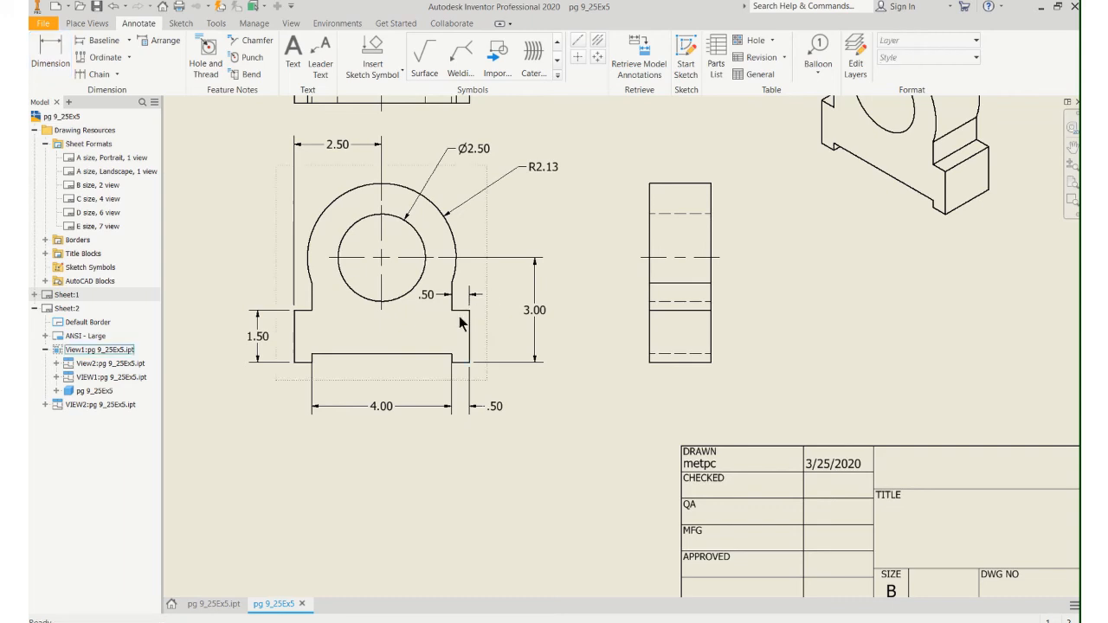
left_click_drag(437, 294, 489, 293)
Dimension the width of the base's left shoulder in the front view and move its text outside, to the left of the extension lines.
left_click(50, 52)
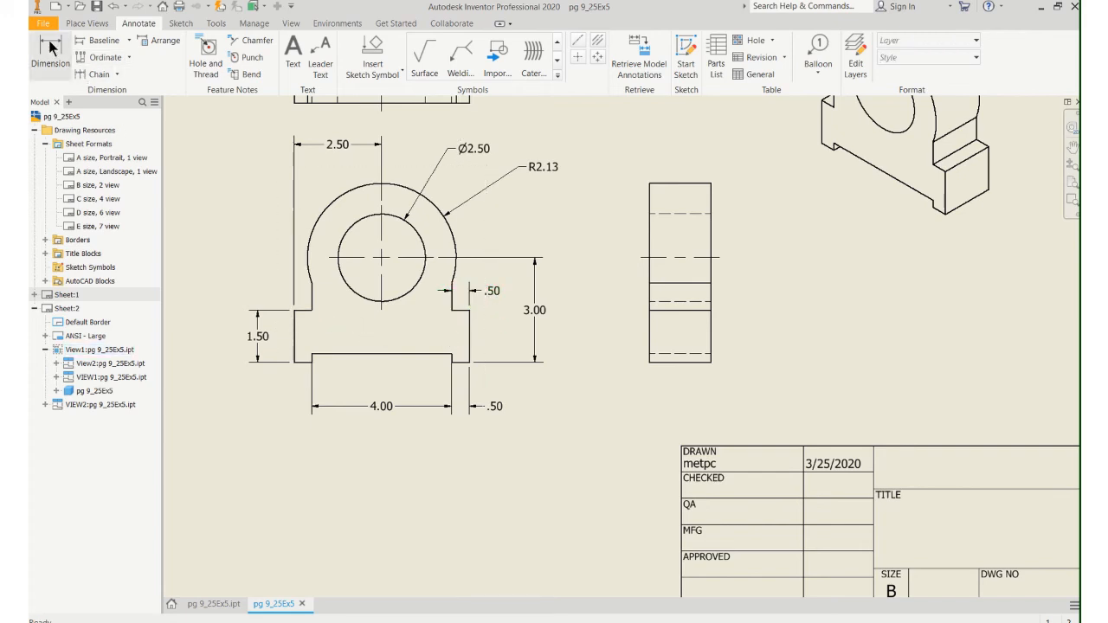
left_click(305, 310)
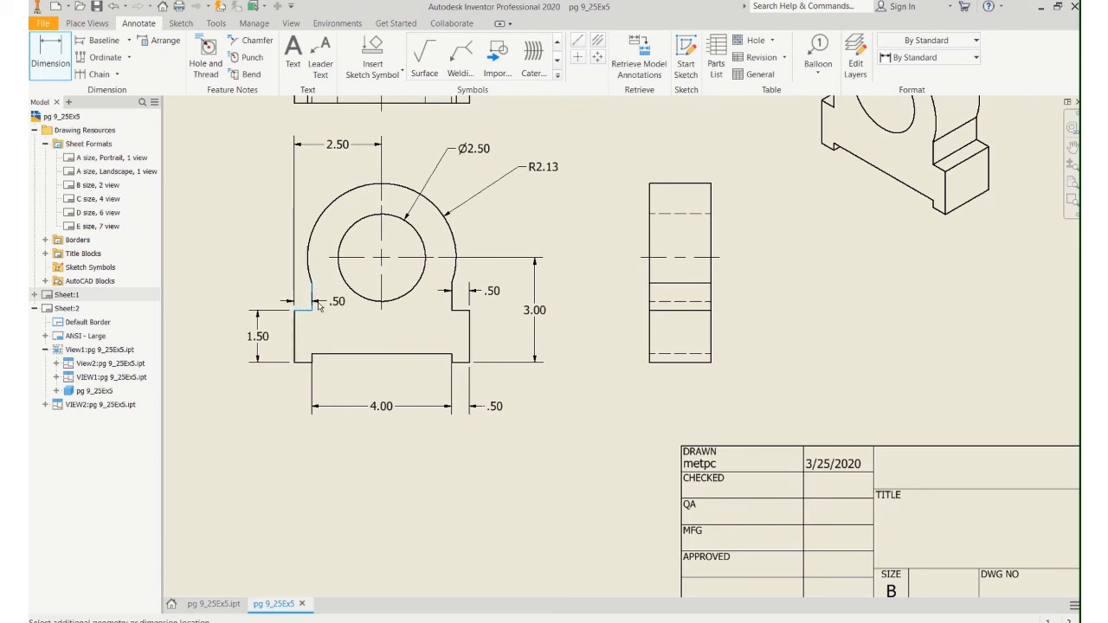
left_click(333, 305)
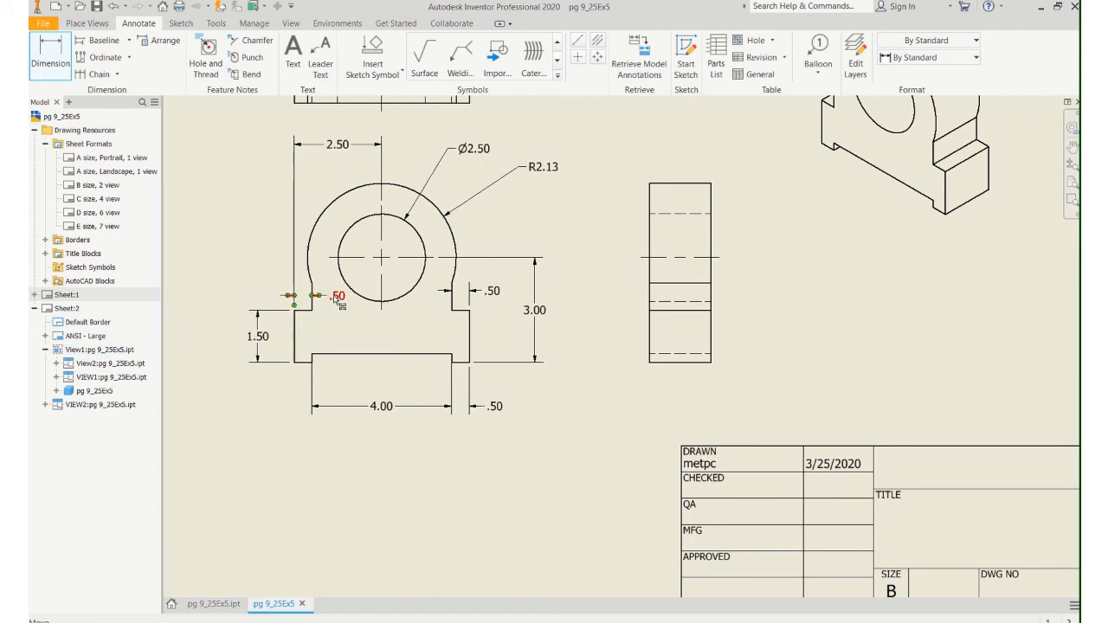
key("Escape")
left_click_drag(335, 297, 258, 290)
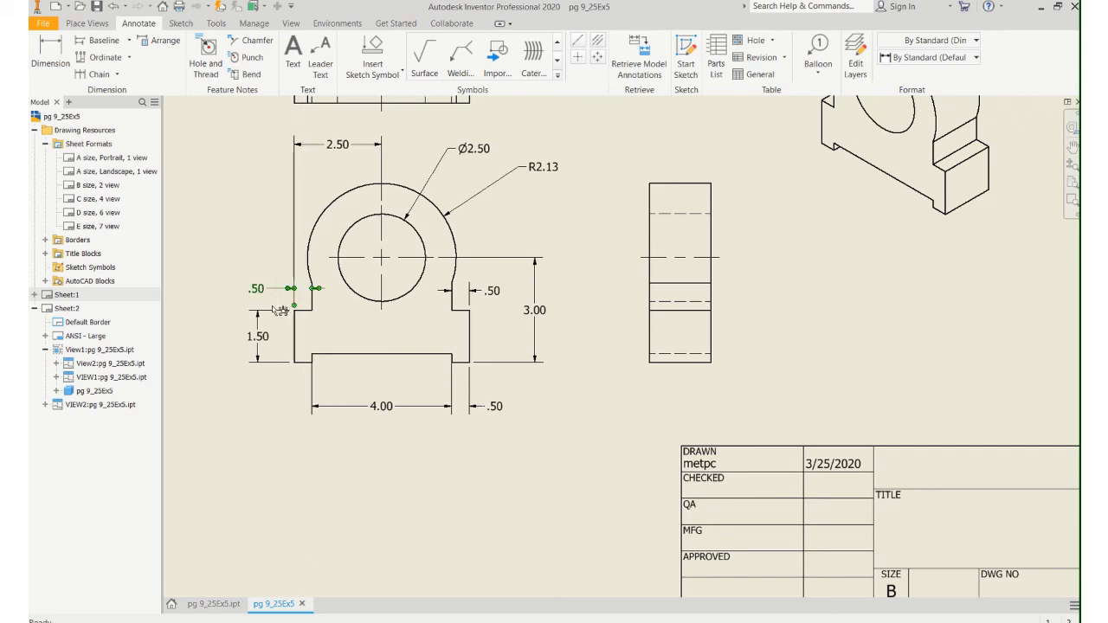
left_click(275, 387)
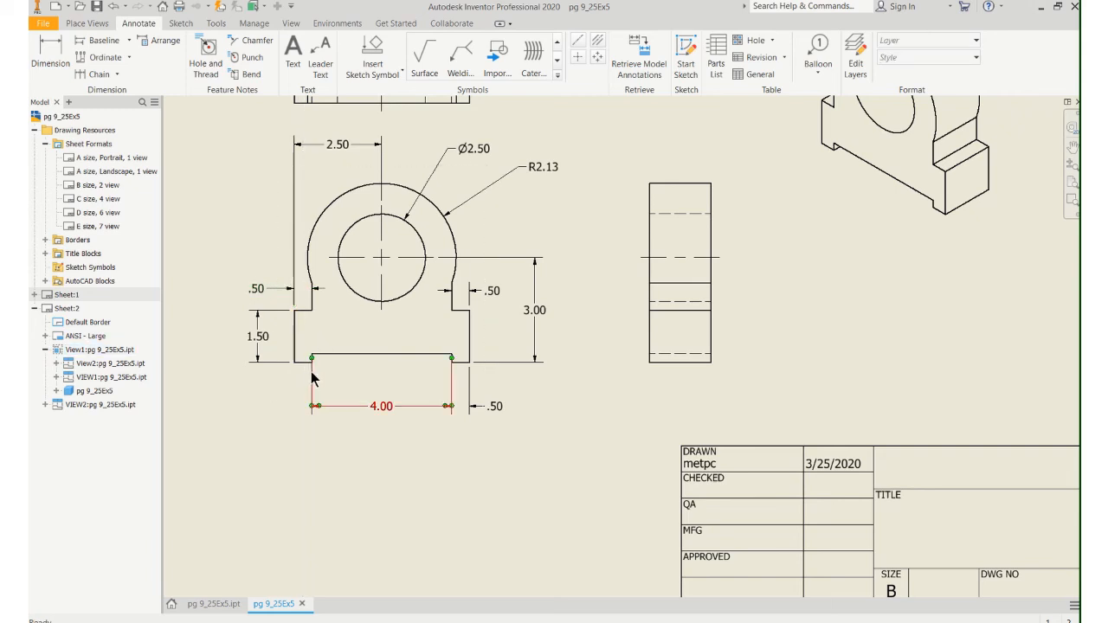
Re-anchor the extension lines of the recess width and right foot width dimensions at the feet's lower inner corners.
scroll(311, 362, "up", 5)
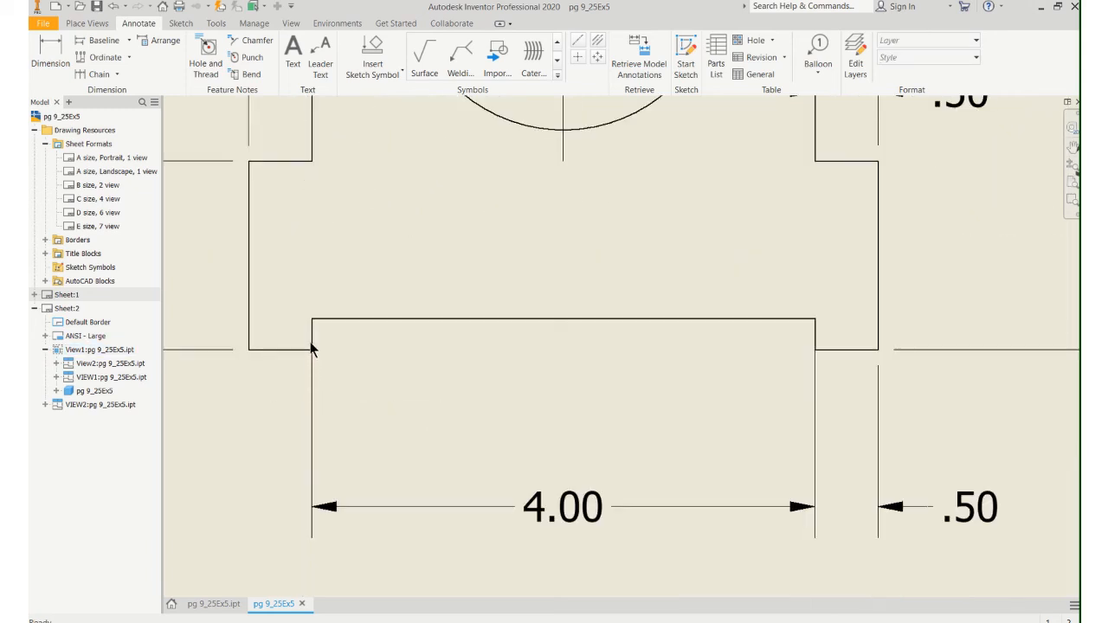
left_click(312, 354)
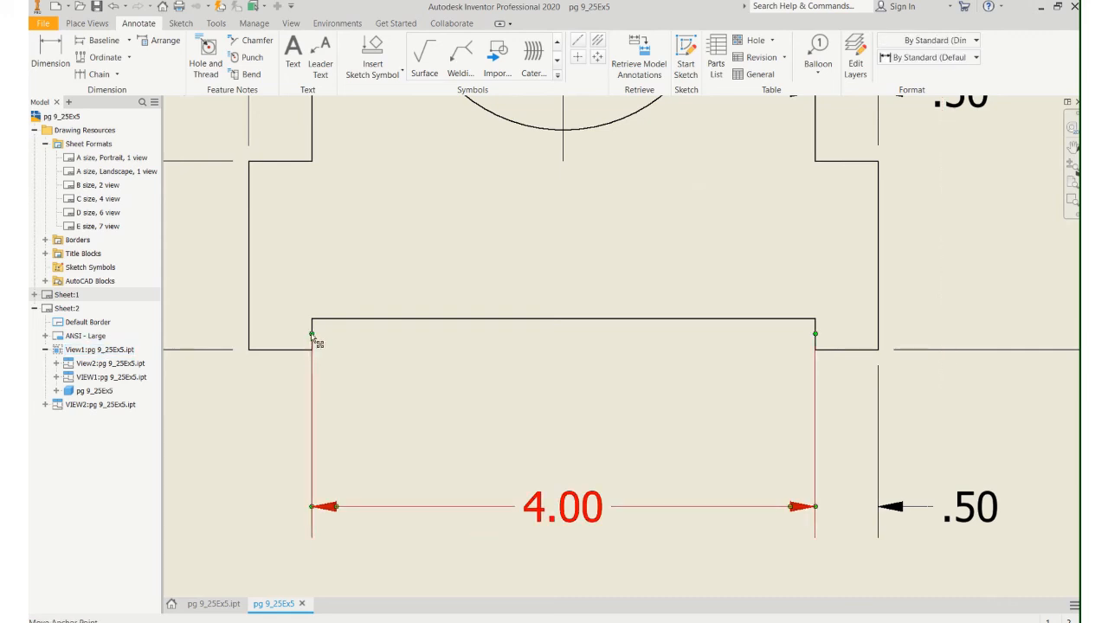
left_click_drag(314, 339, 312, 360)
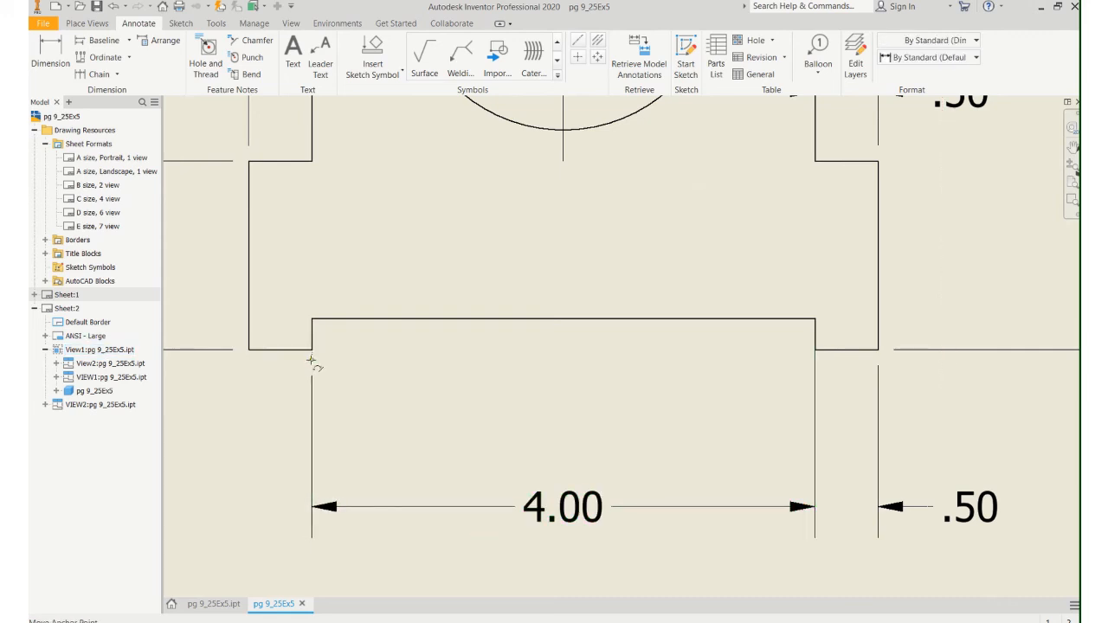
left_click(312, 352)
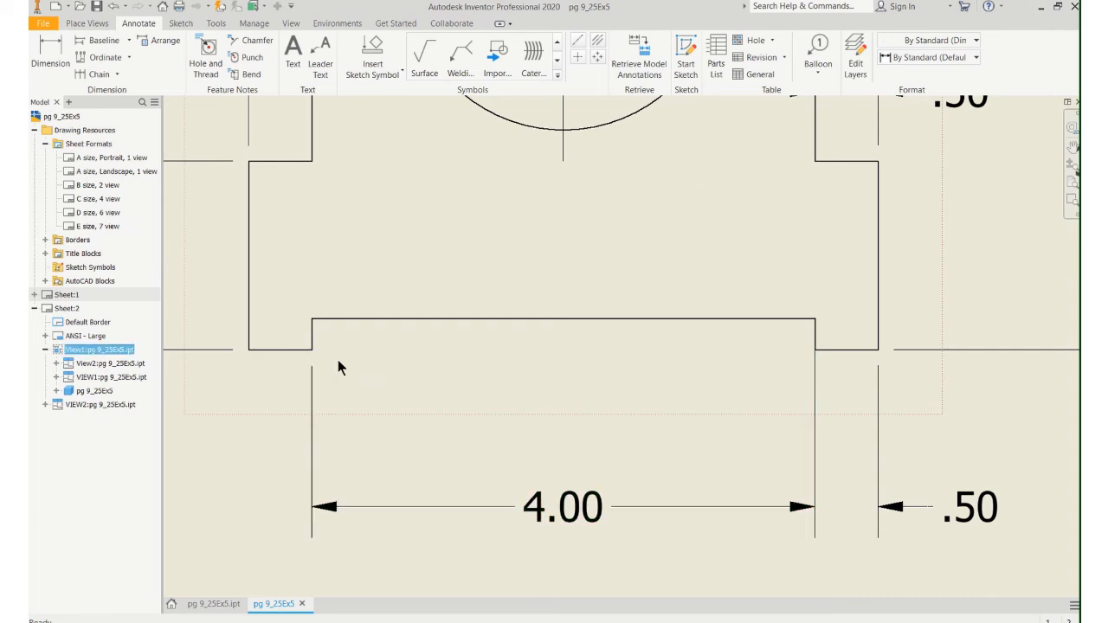
left_click(817, 365)
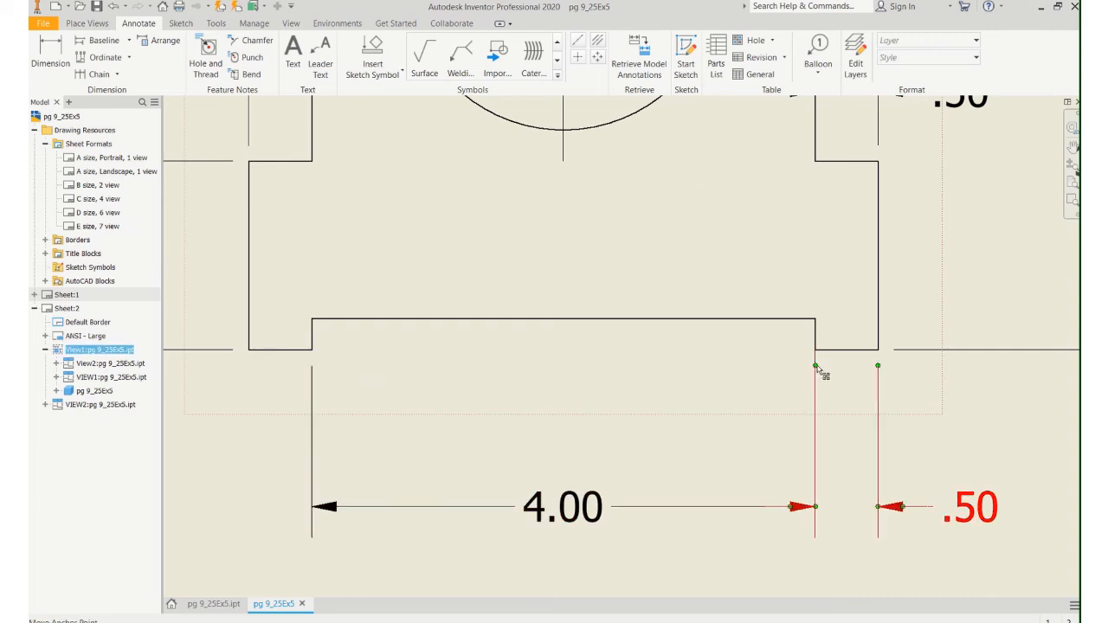
left_click_drag(817, 363, 816, 348)
left_click(645, 355)
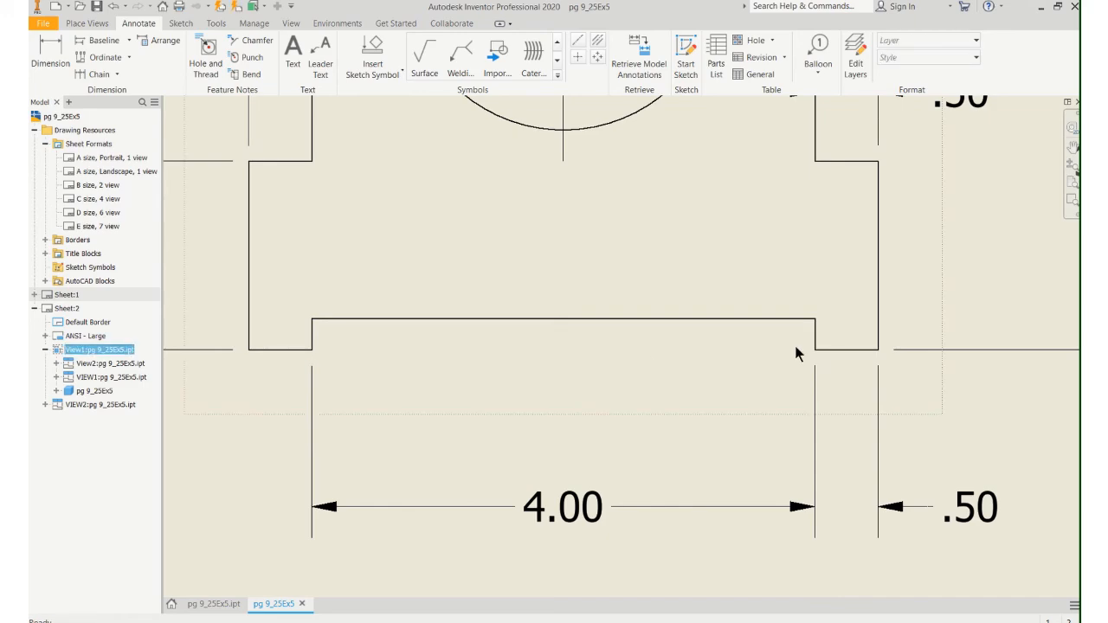
Dimension the part's depth across the upper edge of the side view, placed above that view.
scroll(794, 342, "up", 5)
scroll(756, 273, "up", 3)
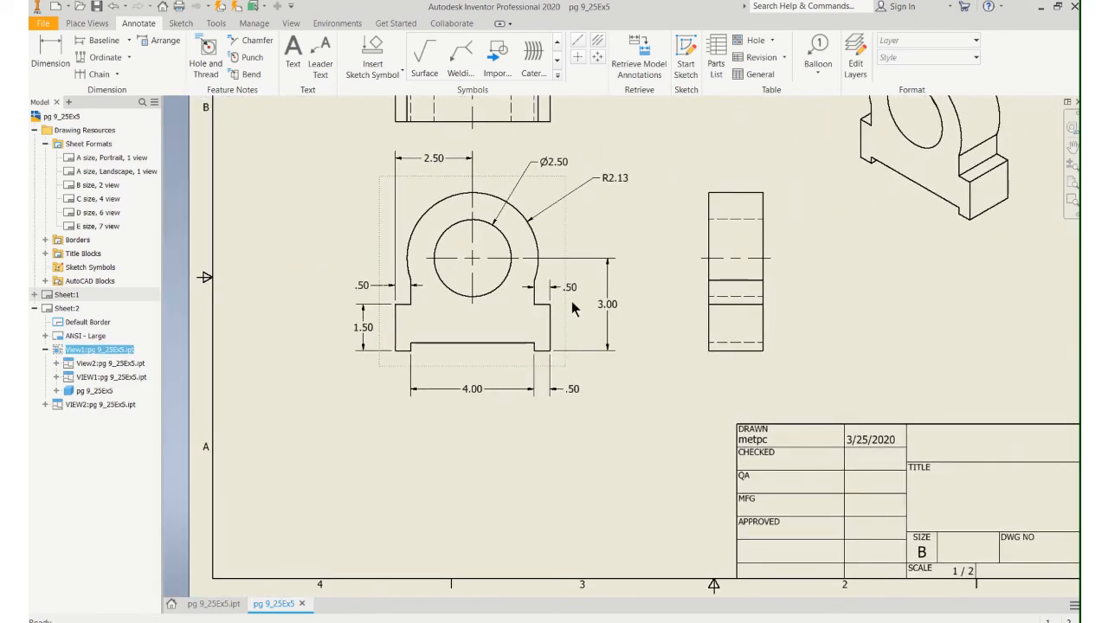
scroll(724, 310, "up", 2)
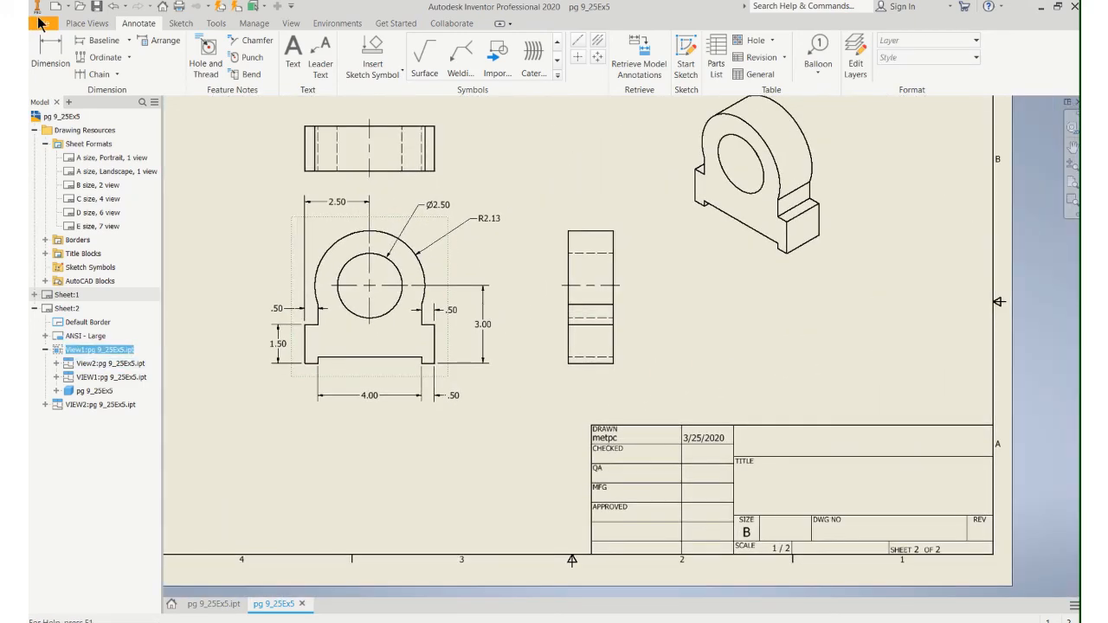
left_click(50, 54)
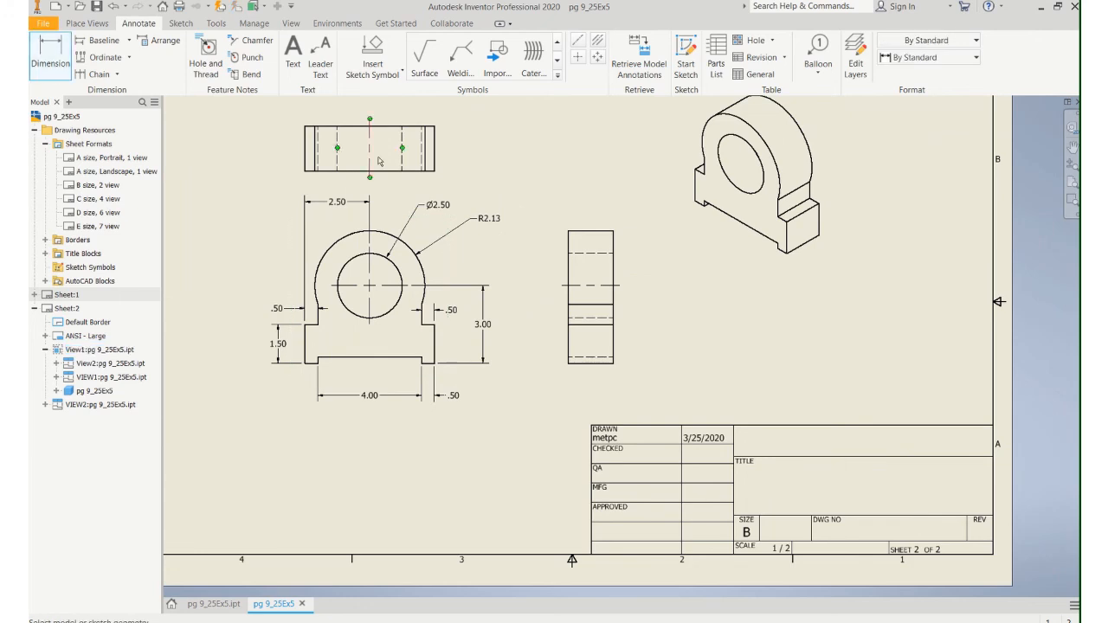
left_click(588, 234)
Dimension the bottom recess's depth at the right foot in the front view and move its text down and right on a leader.
scroll(428, 385, "up", 3)
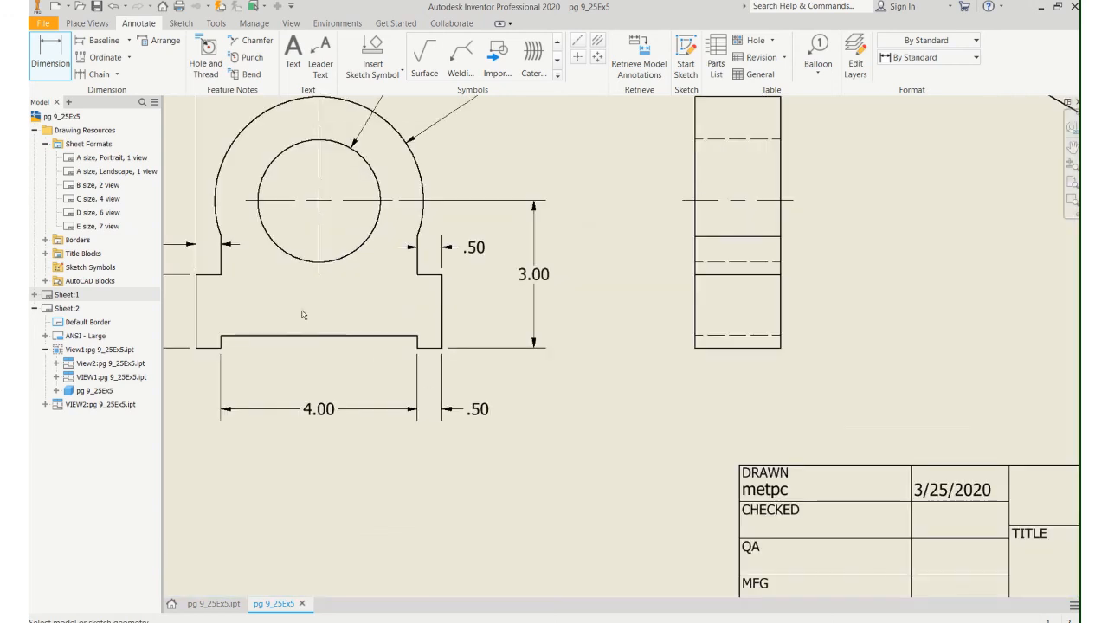
left_click(424, 347)
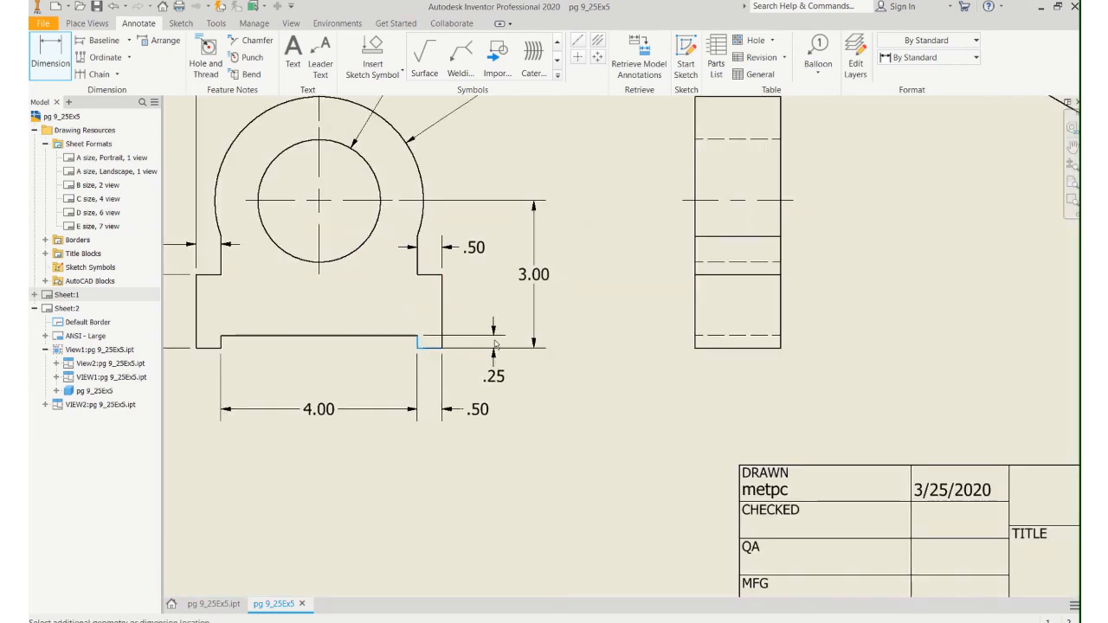
left_click(497, 344)
key("Escape")
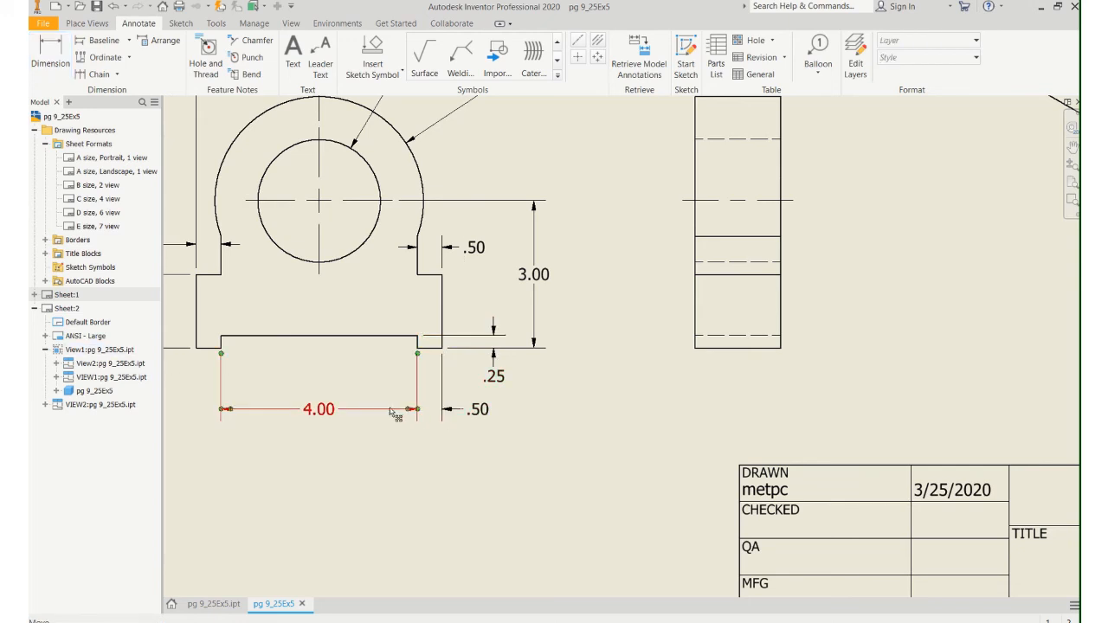
left_click(491, 370)
left_click_drag(491, 370, 513, 391)
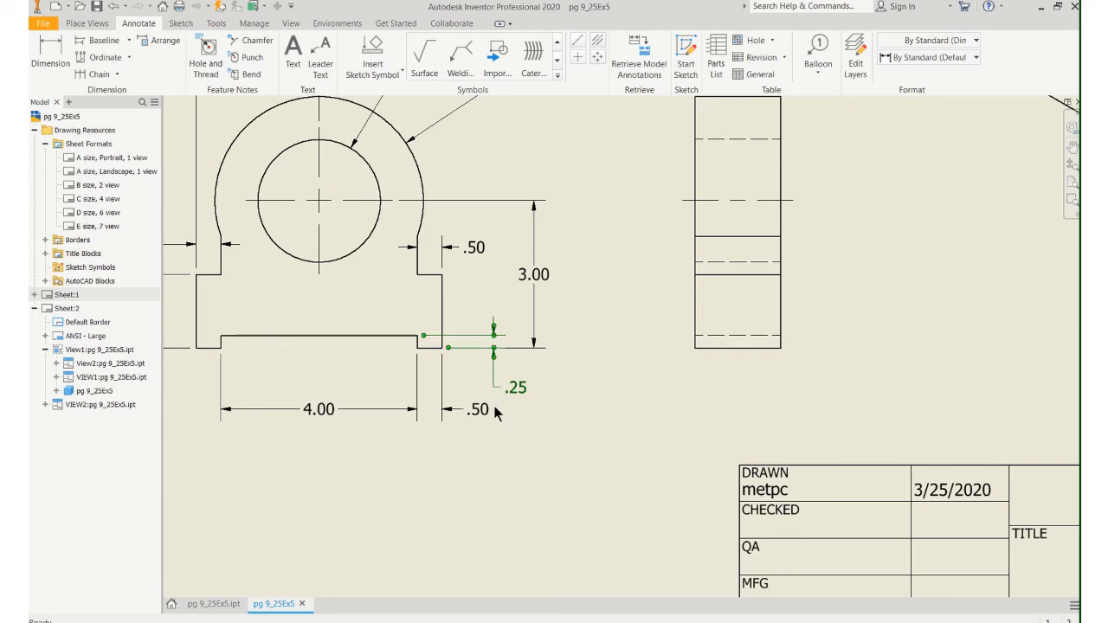
left_click(451, 457)
Add a text note in the title block's TITLE area with the author's full name, "MET 131-001" and "Pg 9_25 Ex. 1" on separate lines.
scroll(554, 437, "up", 5)
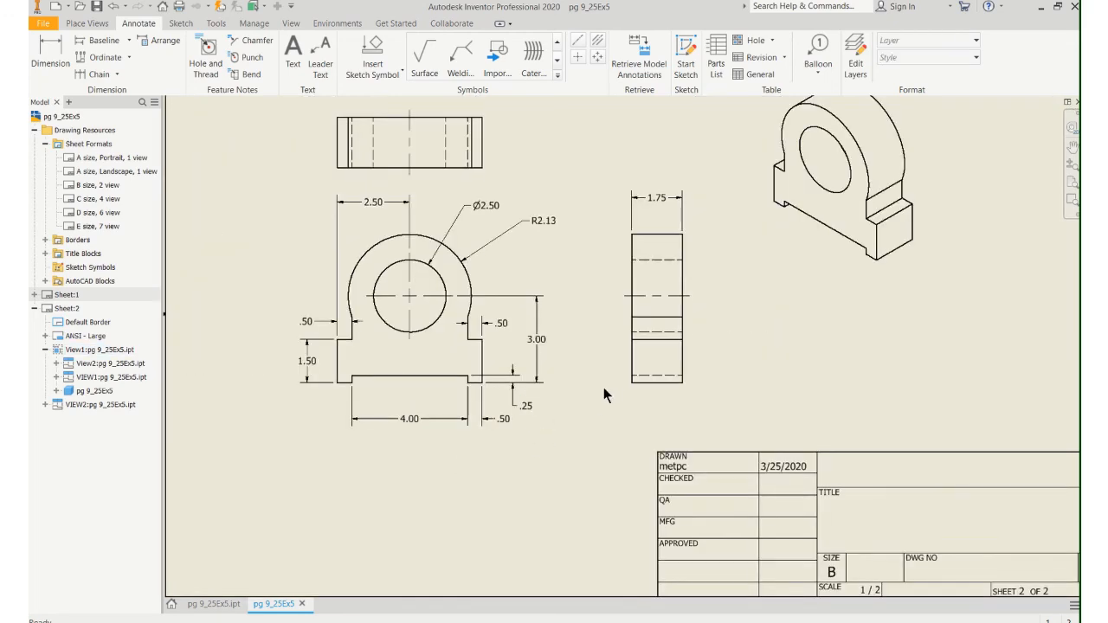
scroll(715, 359, "down", 4)
scroll(714, 359, "up", 3)
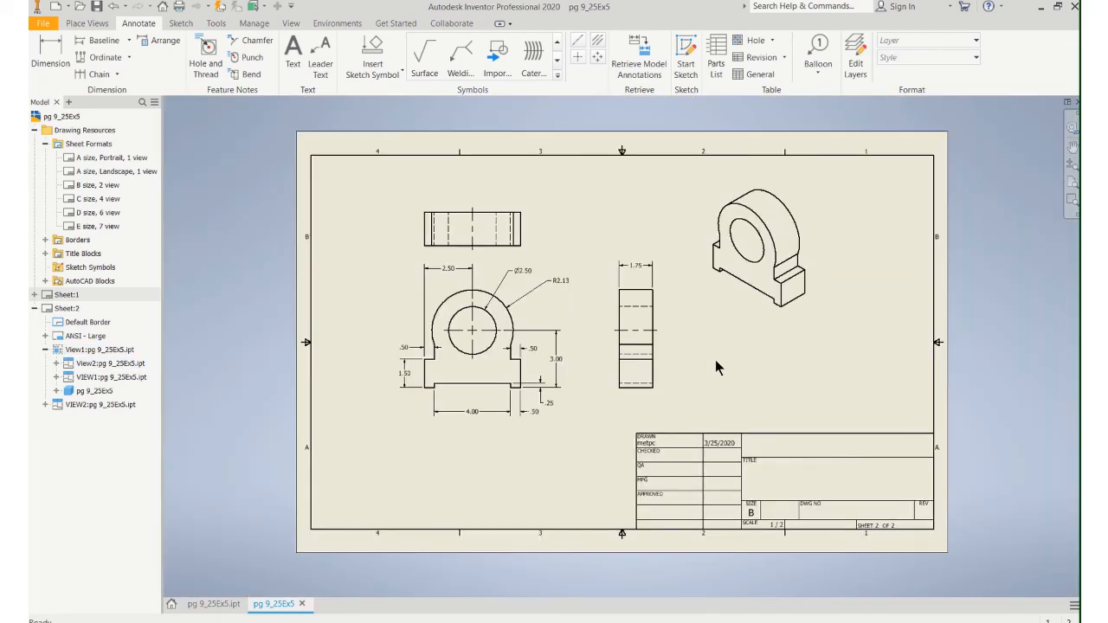
middle_click_drag(715, 359, 636, 331)
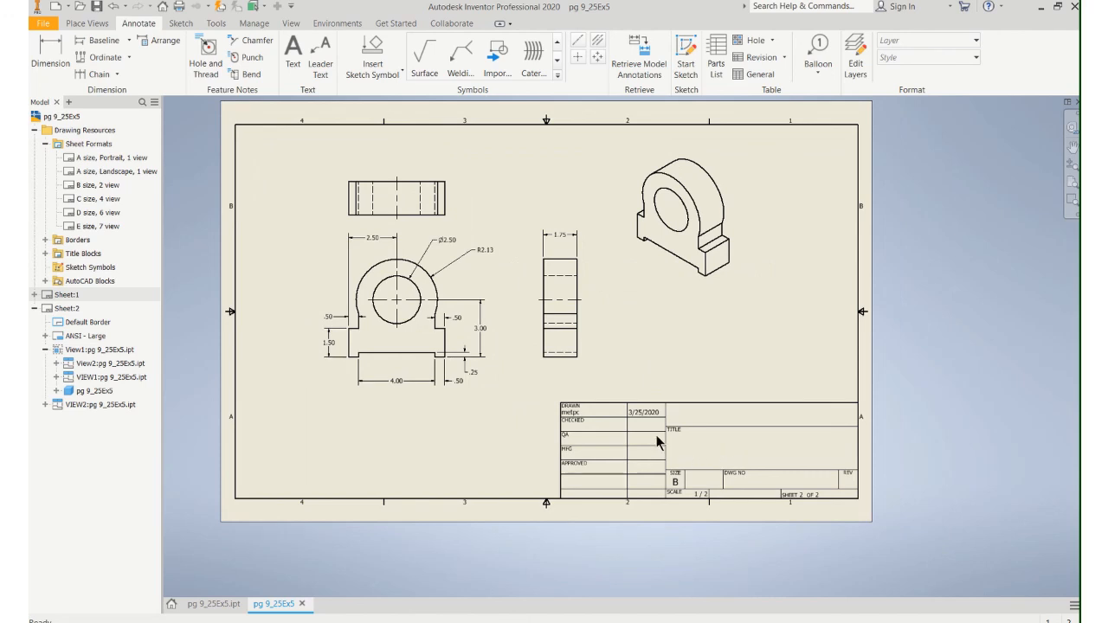
left_click(292, 52)
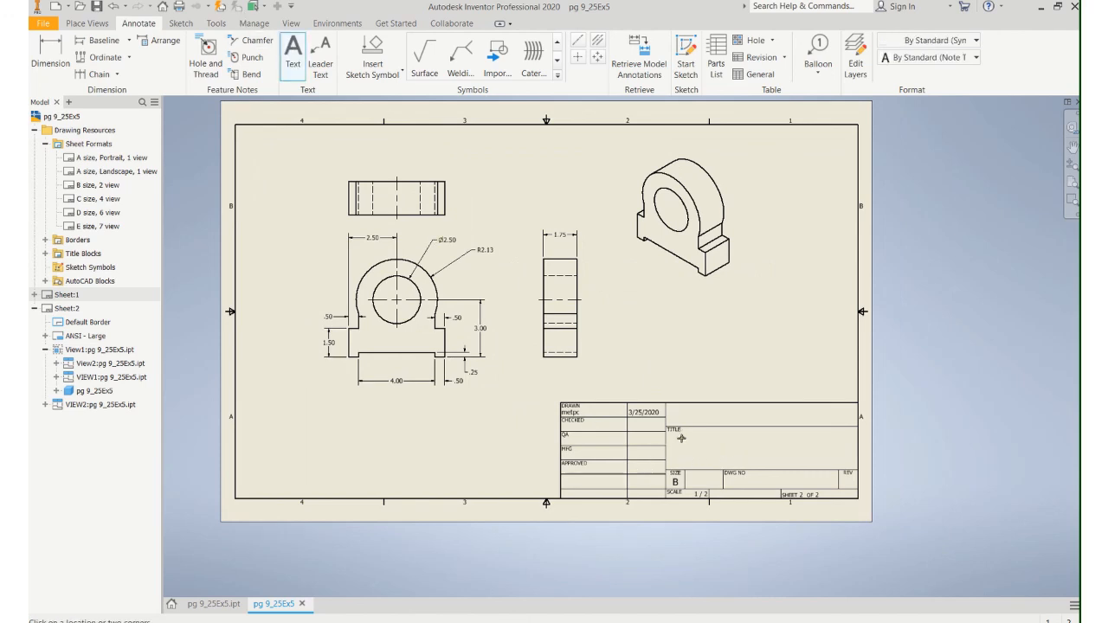
left_click_drag(681, 438, 857, 480)
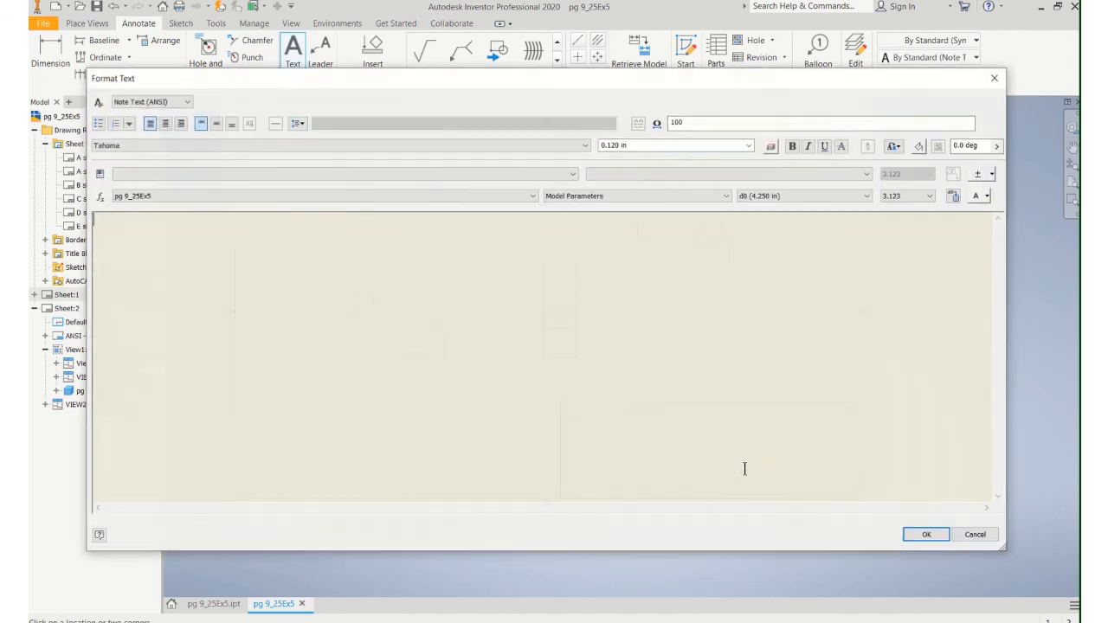
type("MIK")
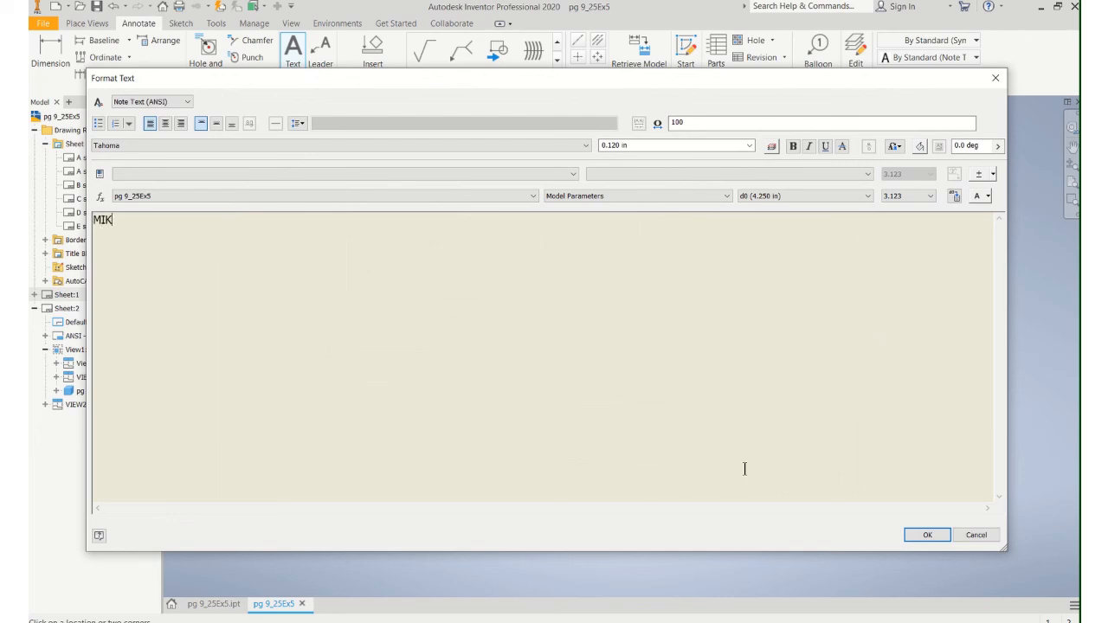
type("E DEVORE")
key("Return")
type("MET 131")
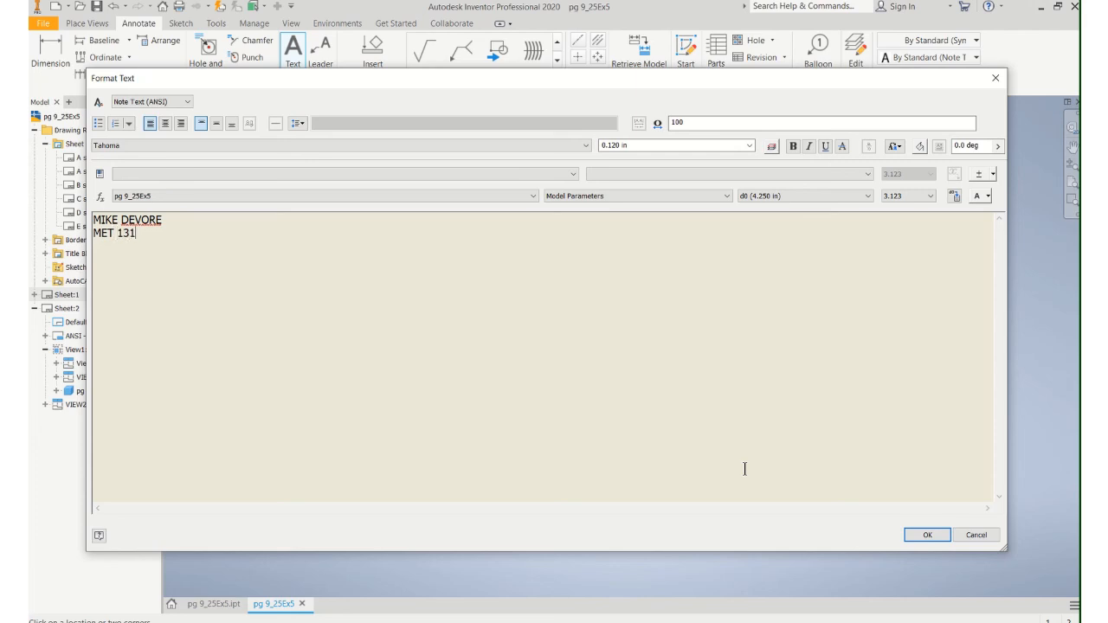
type("-001")
key("BackSpace")
key("BackSpace")
type("Pg")
left_click(918, 537)
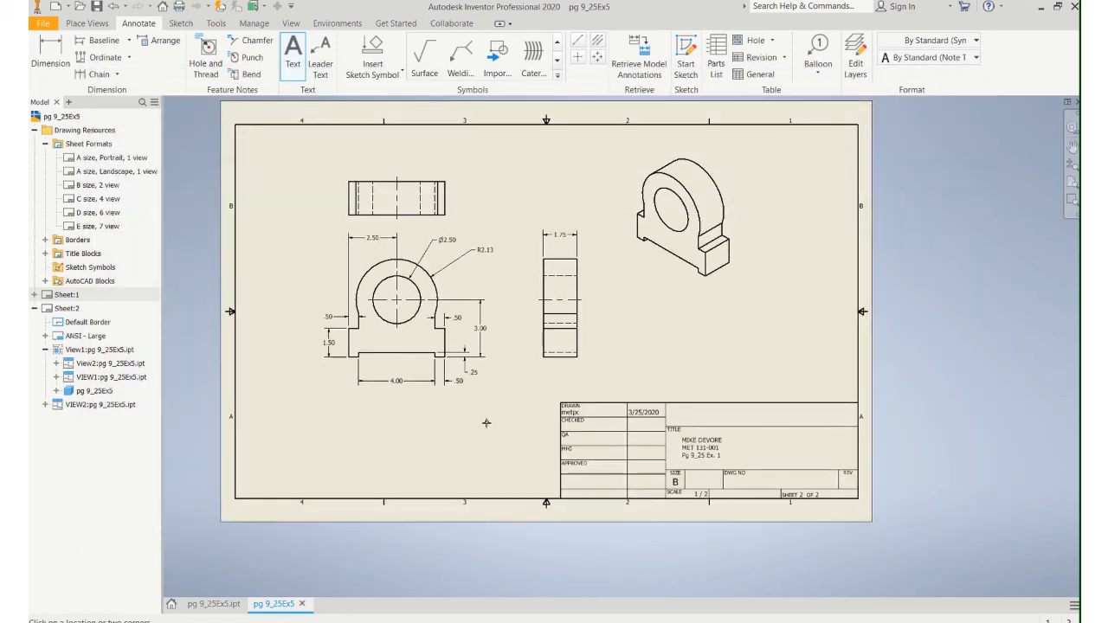
Export the drawing as a PDF named pg 9_25Ex5 in the Inventor Online course info folder.
left_click(37, 26)
mouse_move(83, 201)
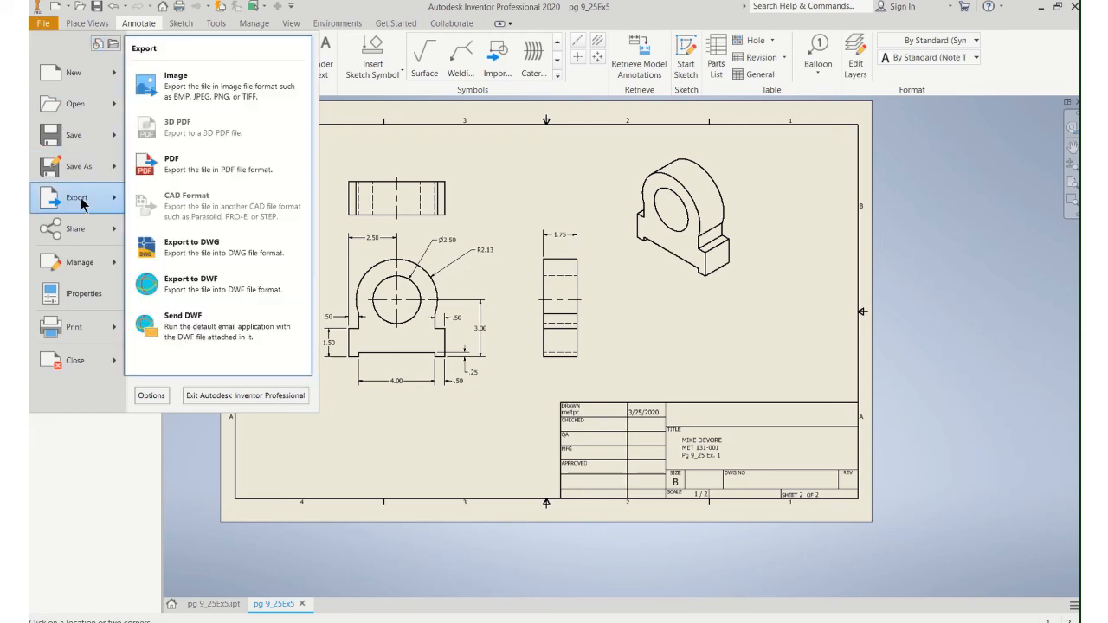
left_click(169, 167)
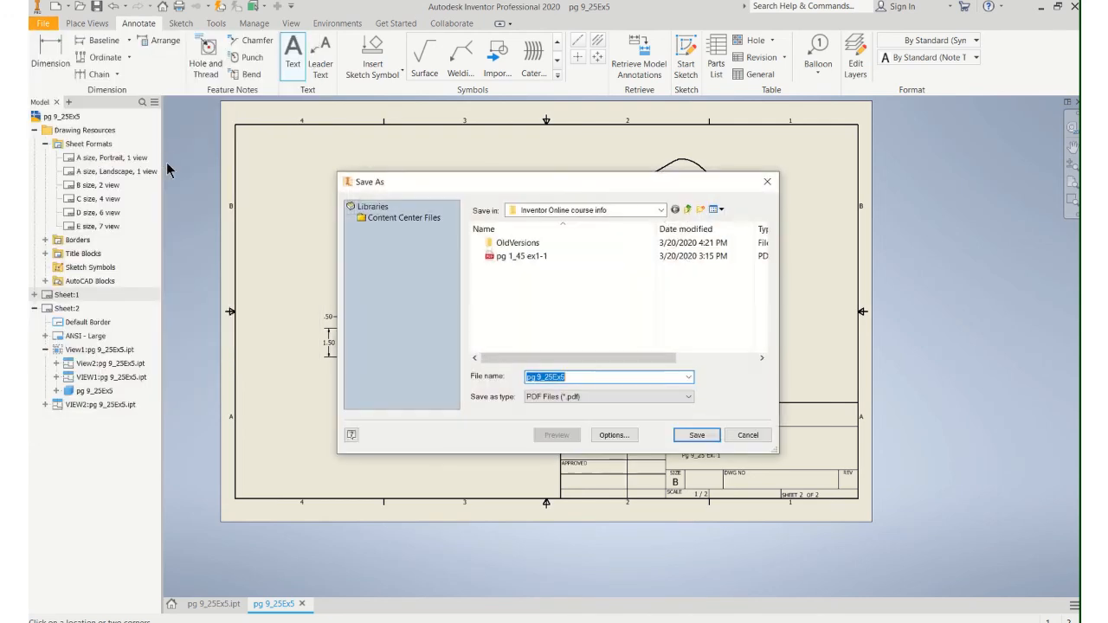
left_click(698, 435)
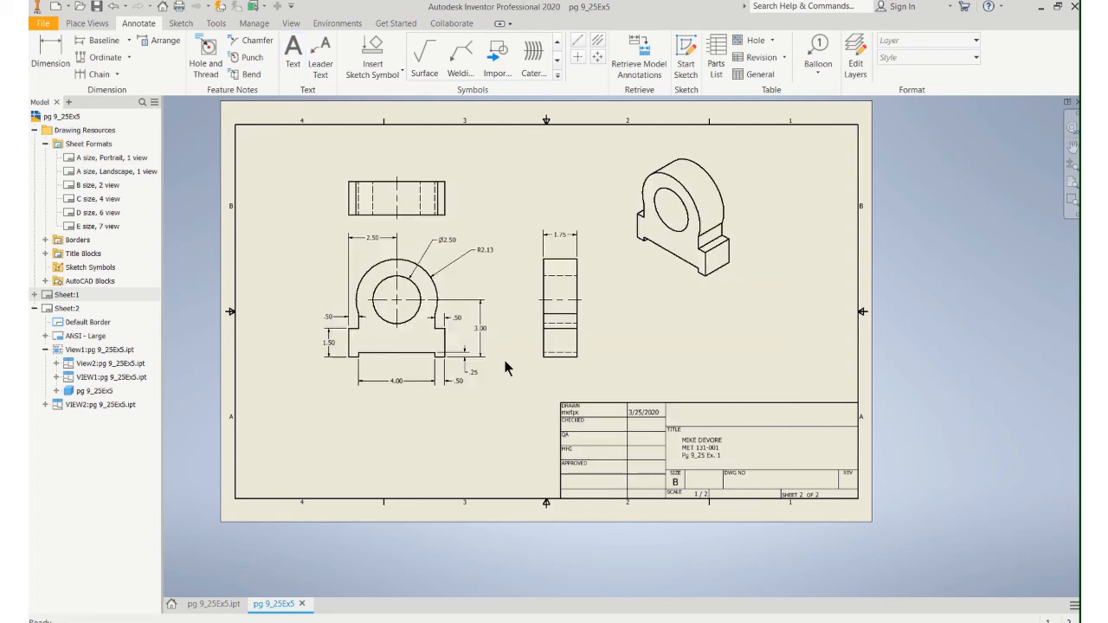